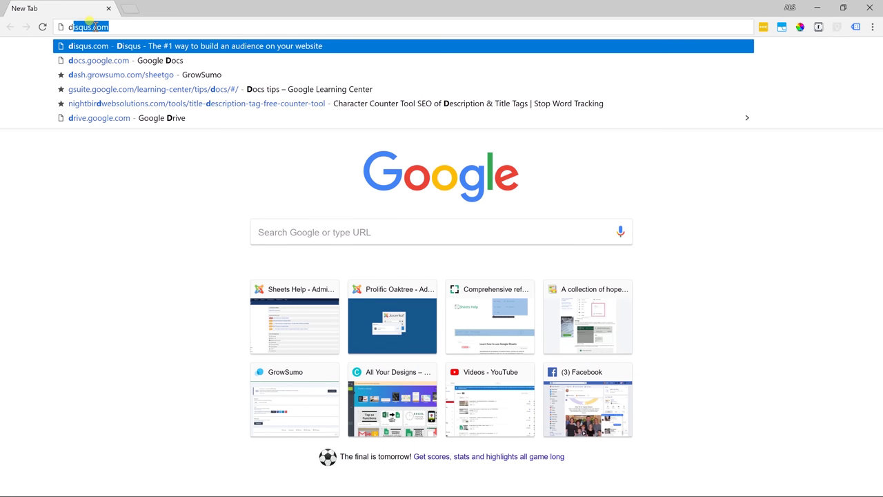
- Go to docs.google.com by typing 'do' and accepting the address-bar suggestion
text(ocs.google)
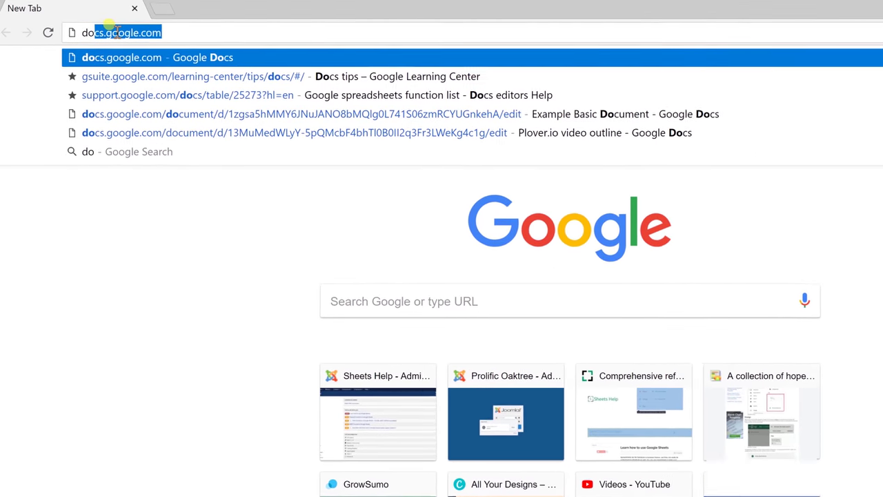
click(171, 34)
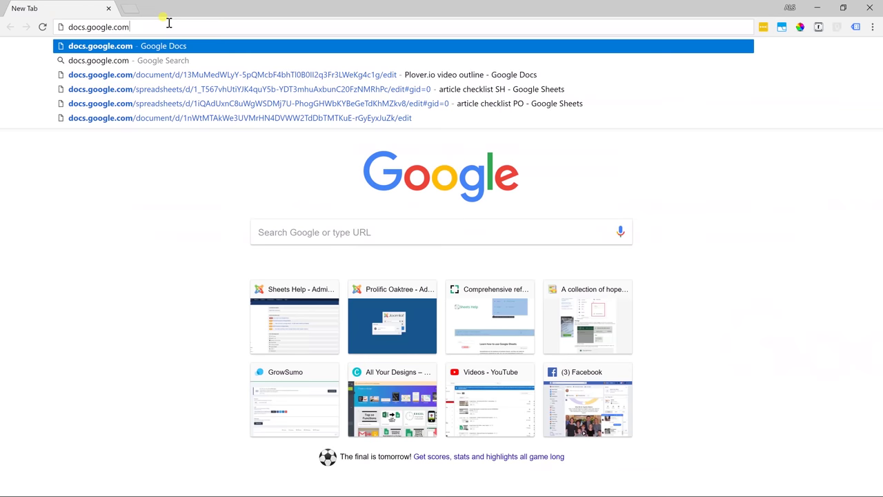
key(Return)
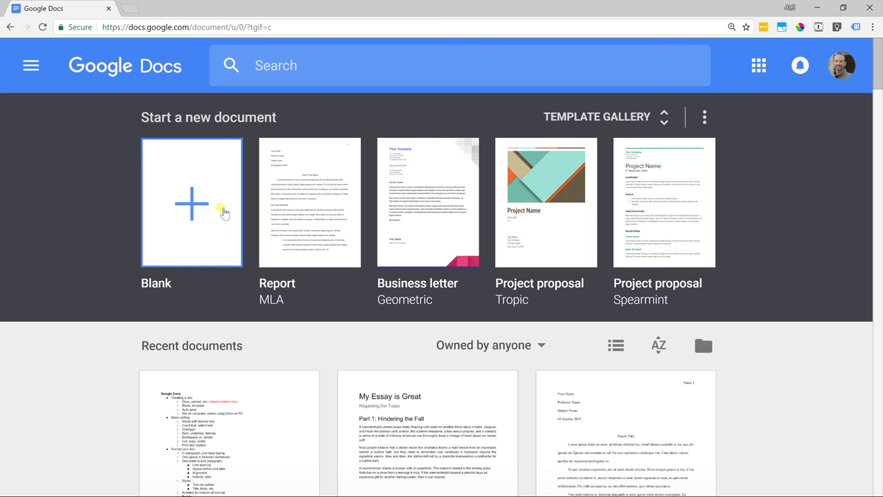
- Create a blank document and rename it 'Tutorial'
click(224, 212)
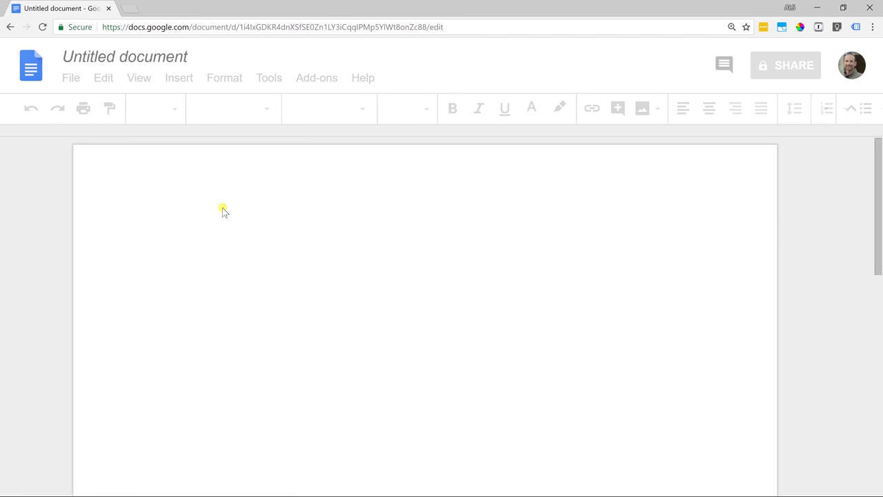
click(181, 60)
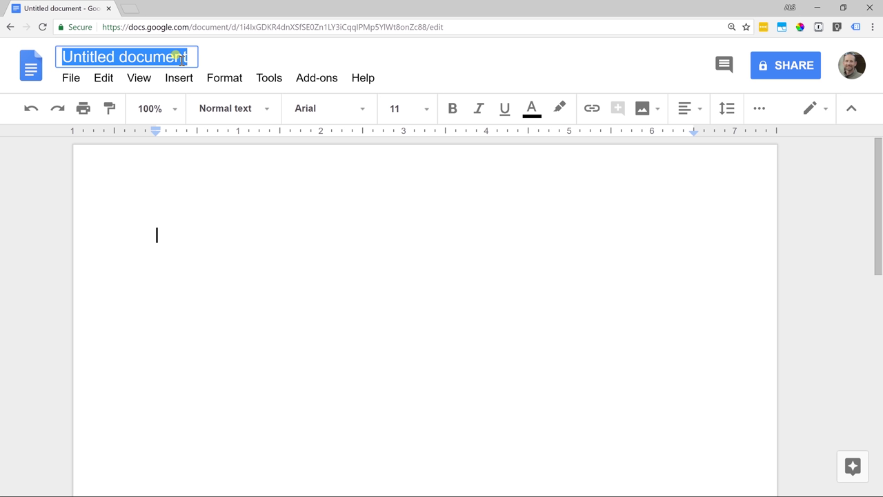
text(Tutorial)
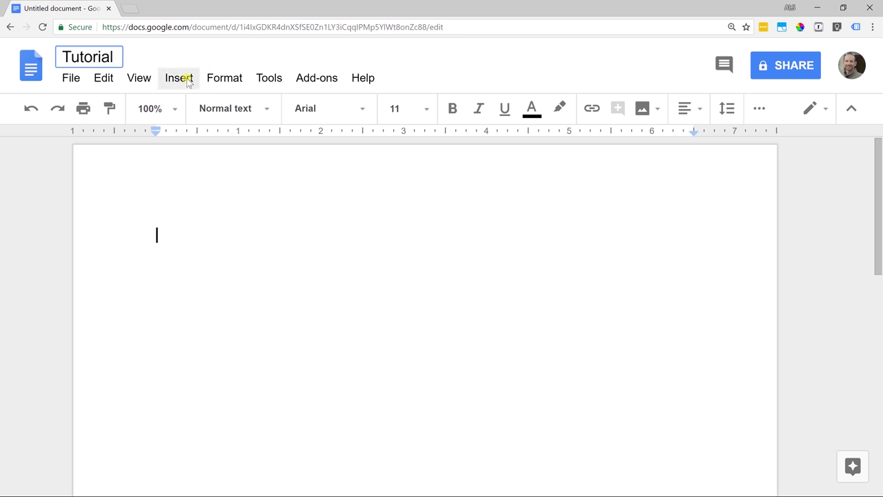
click(191, 222)
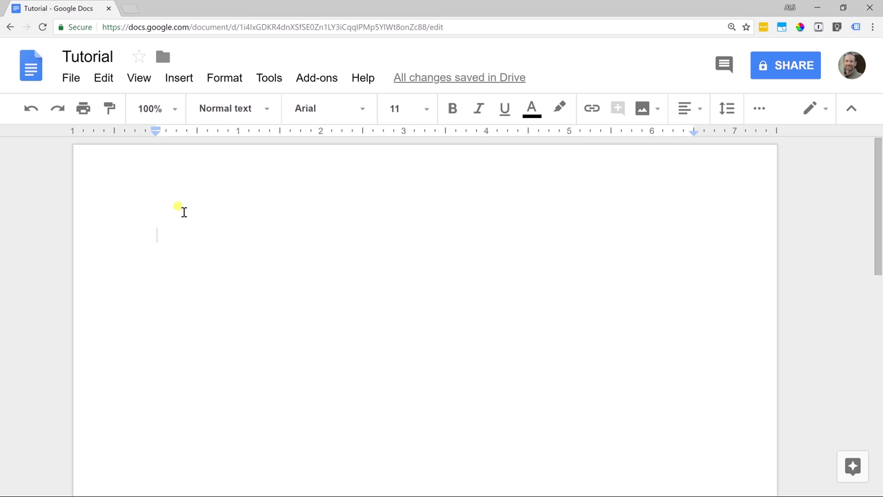
click(71, 78)
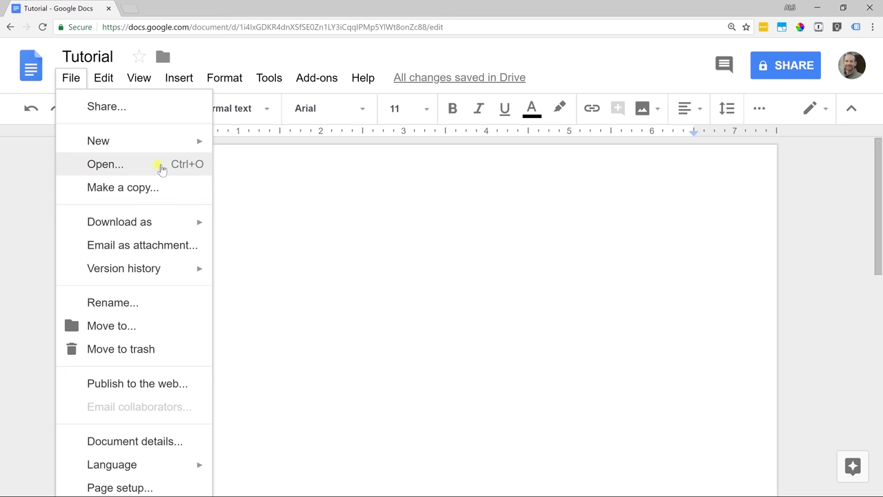
click(237, 179)
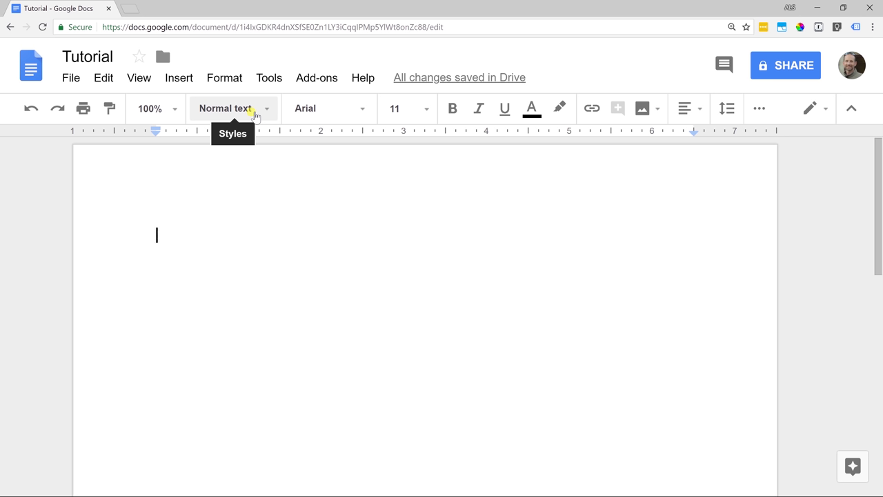
- Type 'The body of the document.' and apply the Title style to that line
text(The bo)
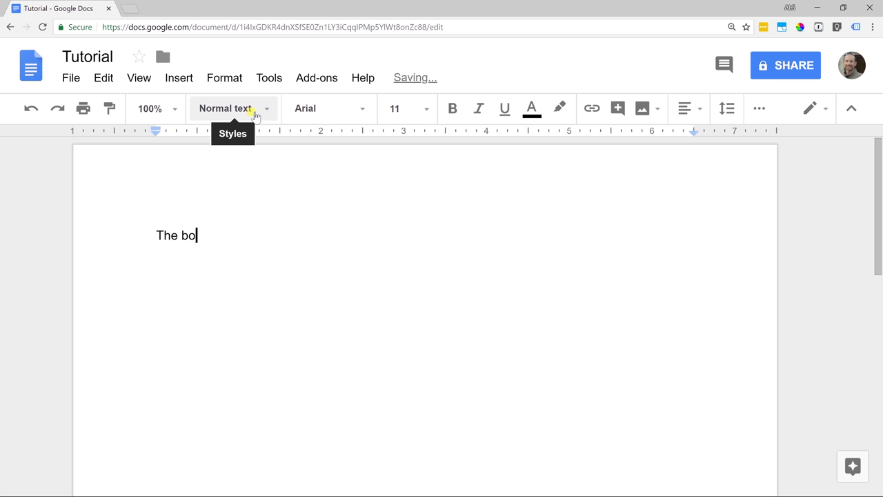
text(dy of the document.)
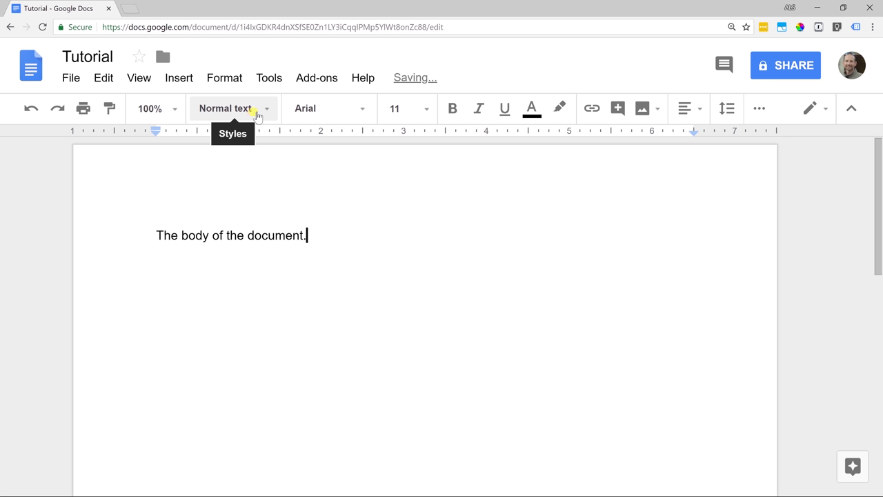
shift+click(276, 235)
drag(277, 235, 158, 236)
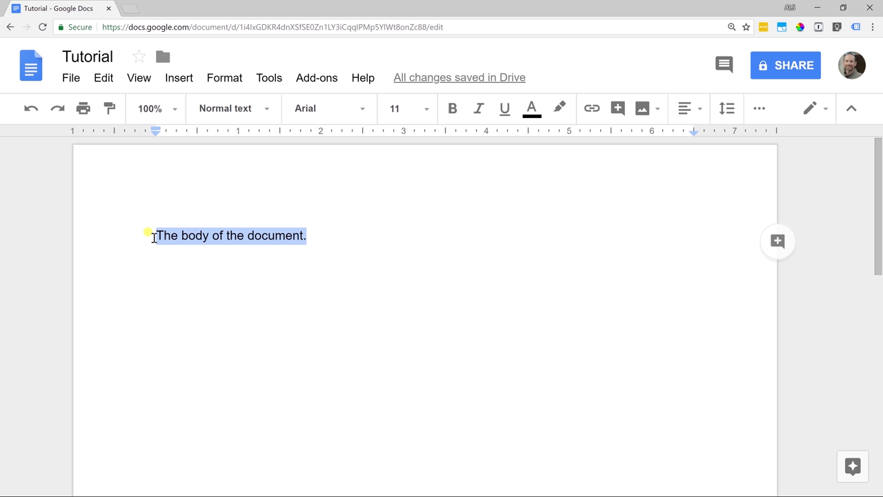
click(233, 111)
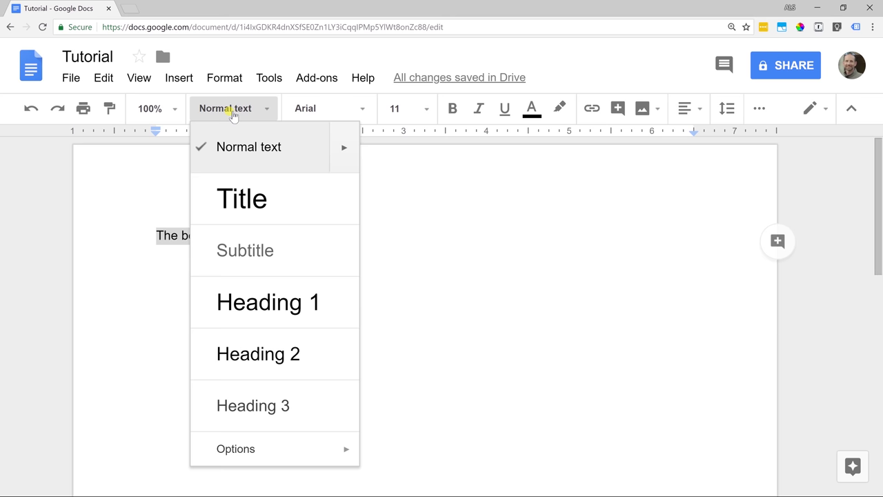
click(249, 199)
- Replace 'body' with 'title' in the heading and start a new line below it
click(231, 247)
drag(218, 247, 284, 257)
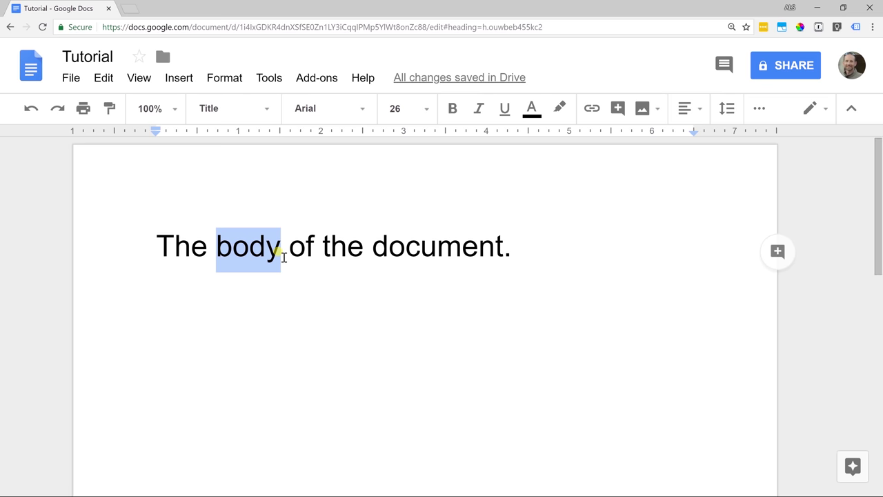
text(title)
click(516, 247)
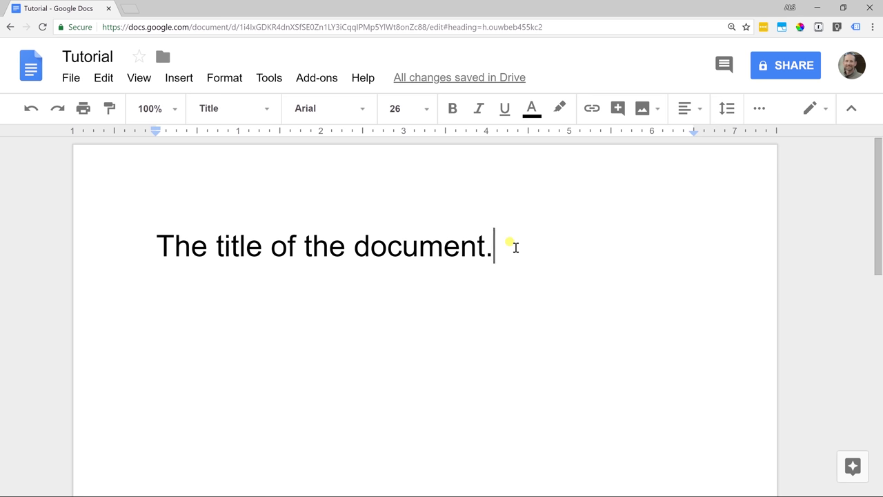
key(Return)
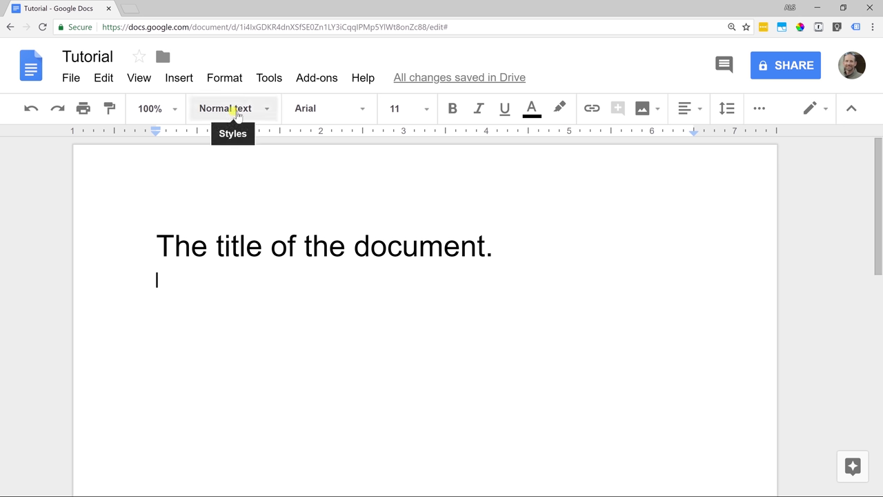
- Add 'The body of the document.' and 'Another paragraph.' as two lines under the title
text(The body of the documen)
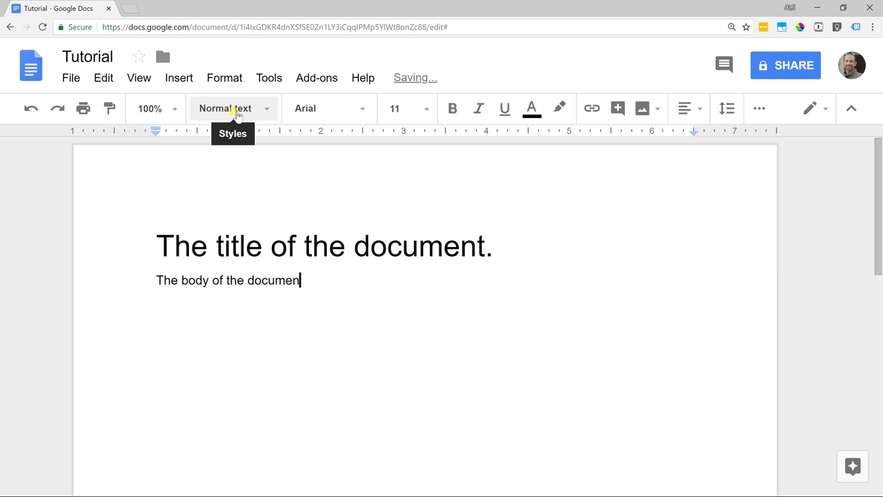
text(t.)
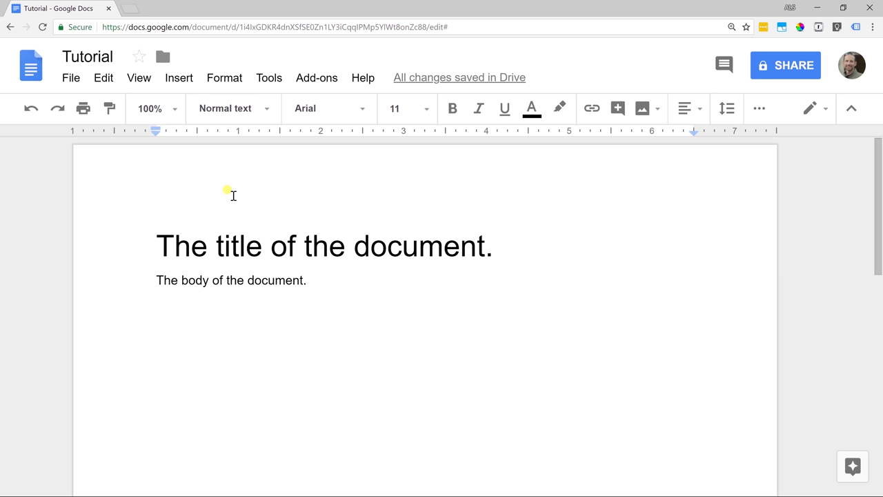
key(Return)
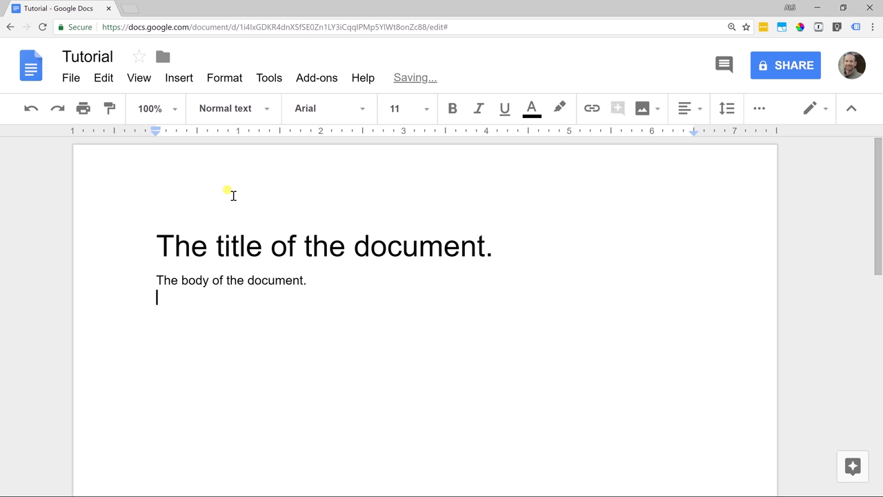
text(Another)
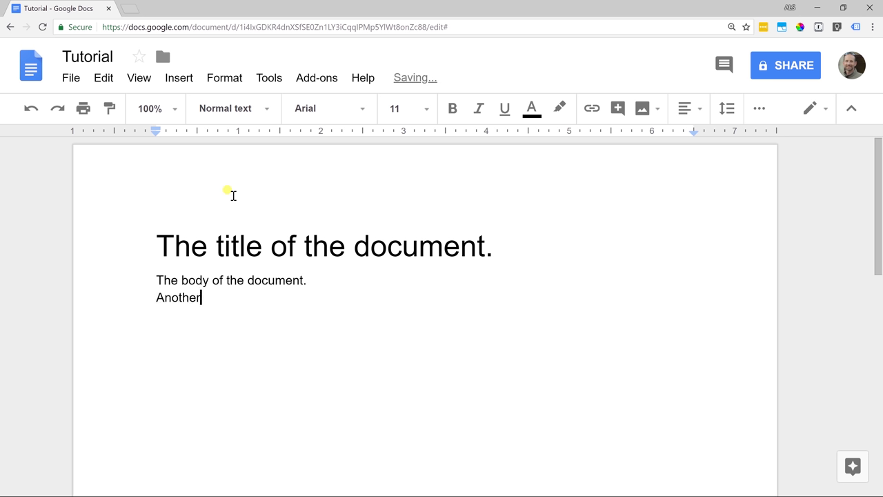
text( paragraph.)
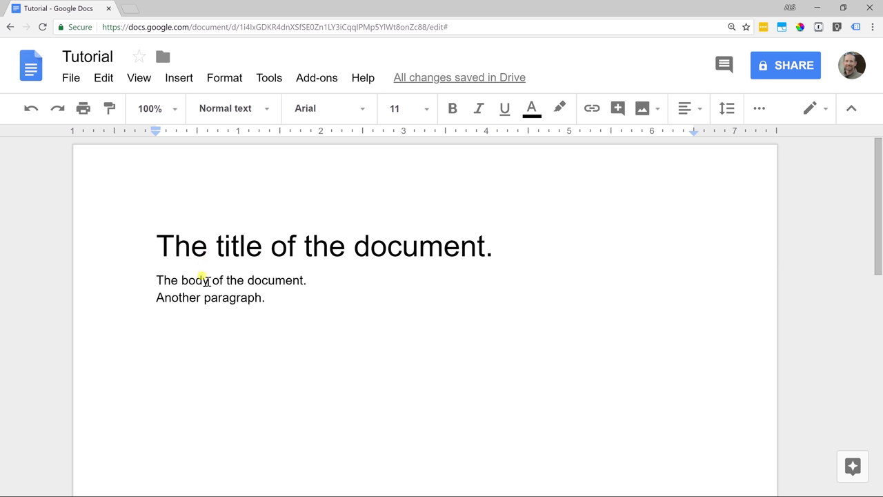
click(209, 280)
click(205, 298)
- Browse Format line spacing options, then add and remove a blank line after the body line
click(233, 78)
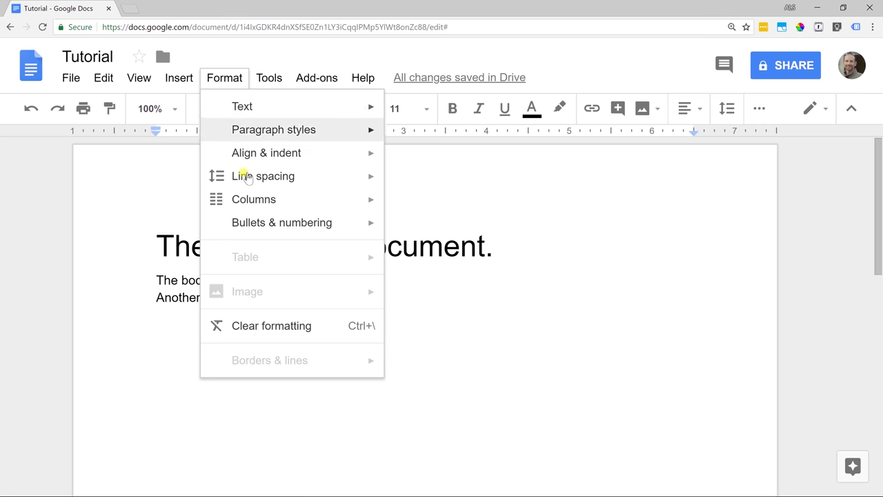
mouse_move(247, 180)
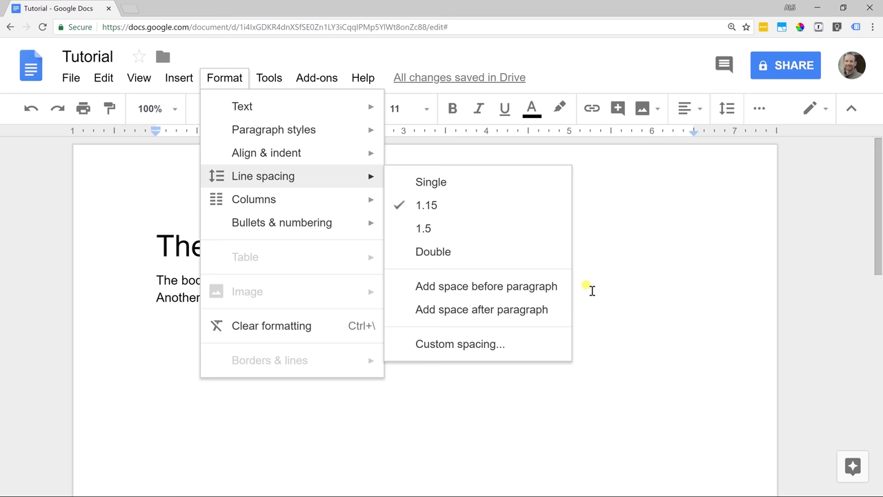
click(313, 283)
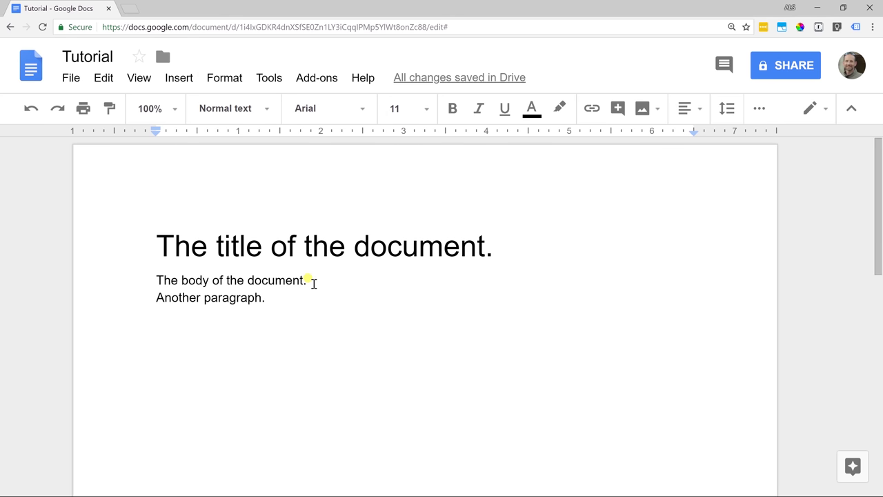
key(Return)
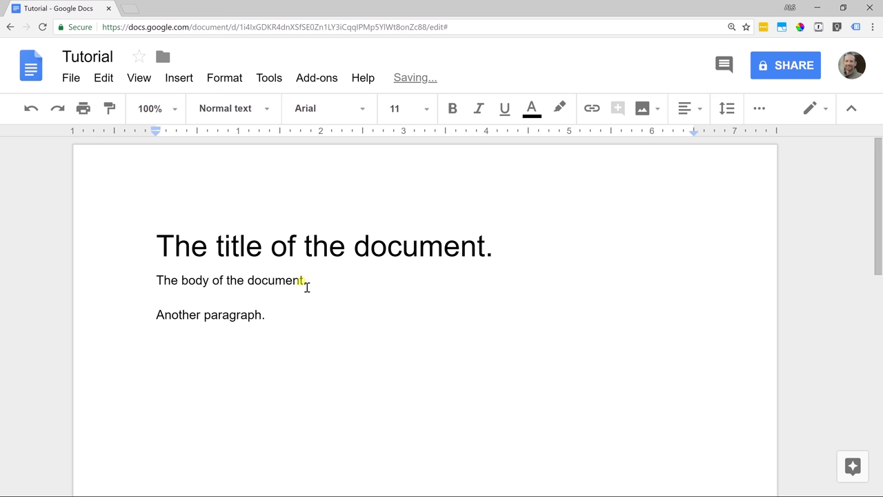
key(BackSpace)
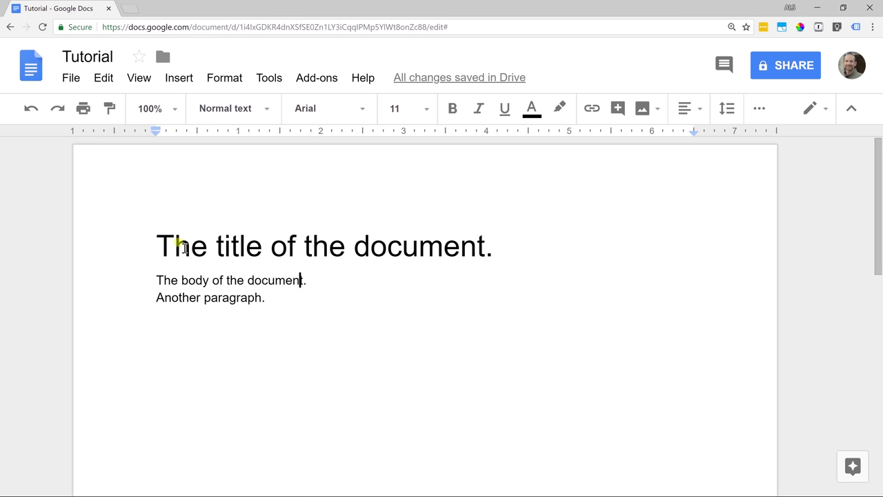
- Make test selections across the title and body text, then bring up the View menu
drag(175, 245, 315, 253)
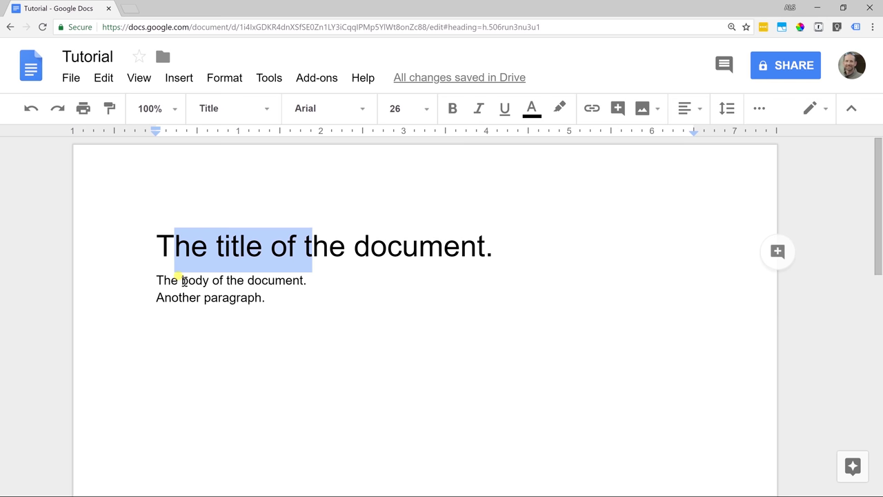
drag(181, 280, 238, 297)
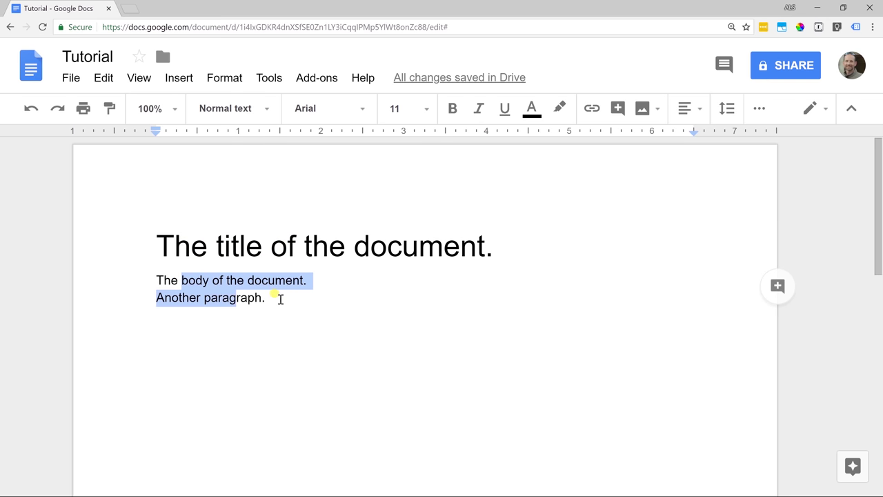
click(276, 298)
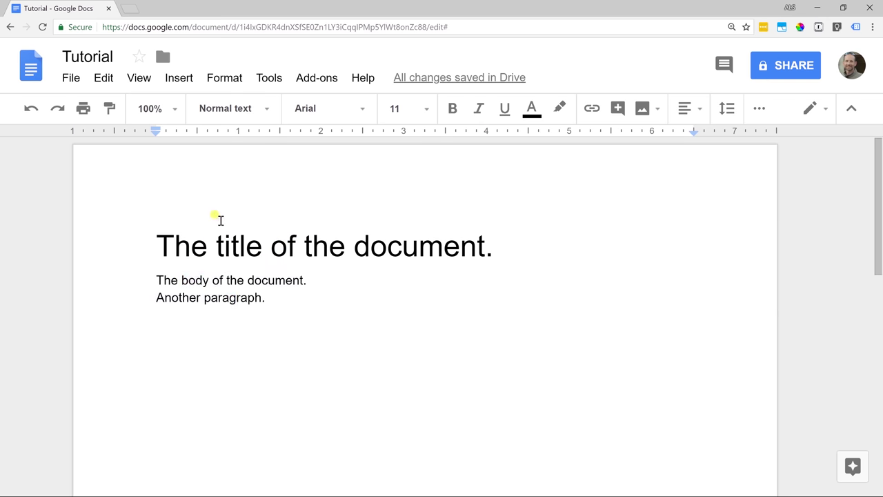
click(141, 79)
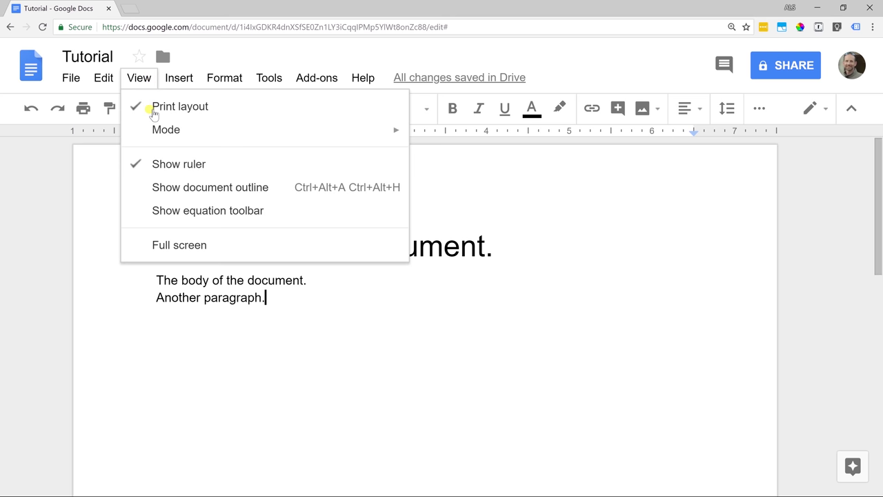
- Turn on Show document outline so the title appears as its entry
click(159, 187)
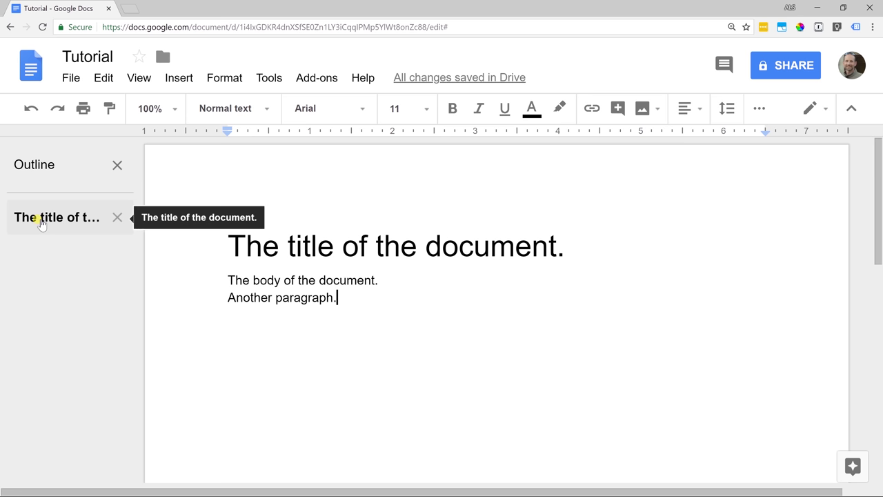
click(230, 280)
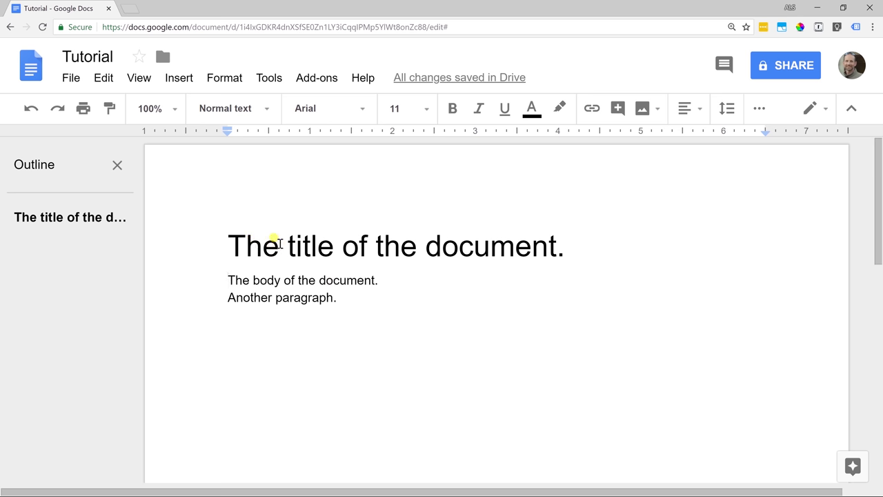
- Insert 'Part 1: The Start of It All' above the body text as a Heading 1
key(Return)
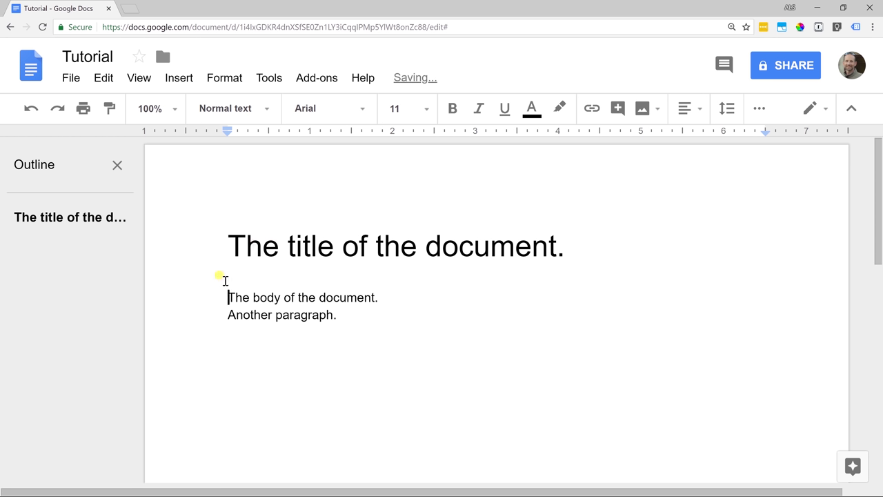
key(Up)
key(Up)
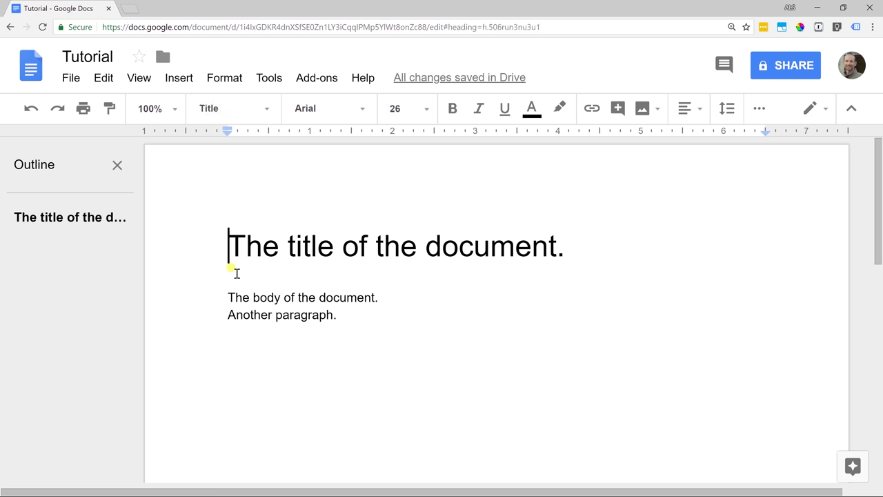
click(235, 281)
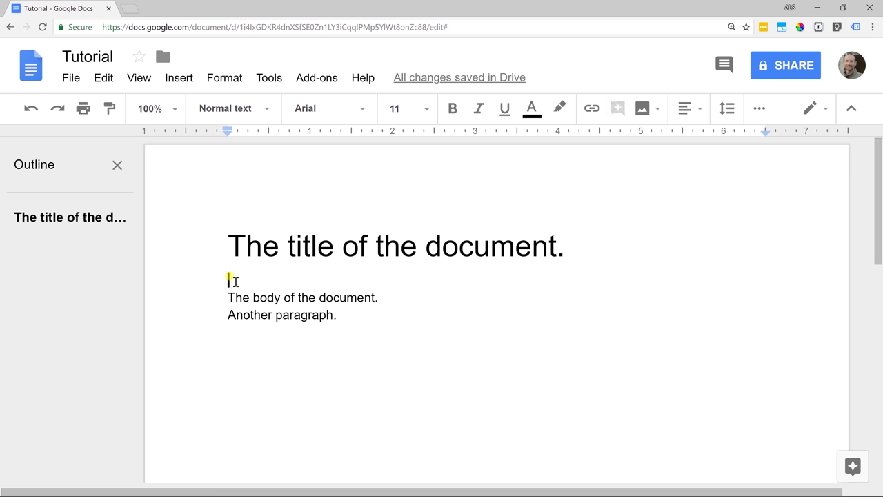
text(Part 1)
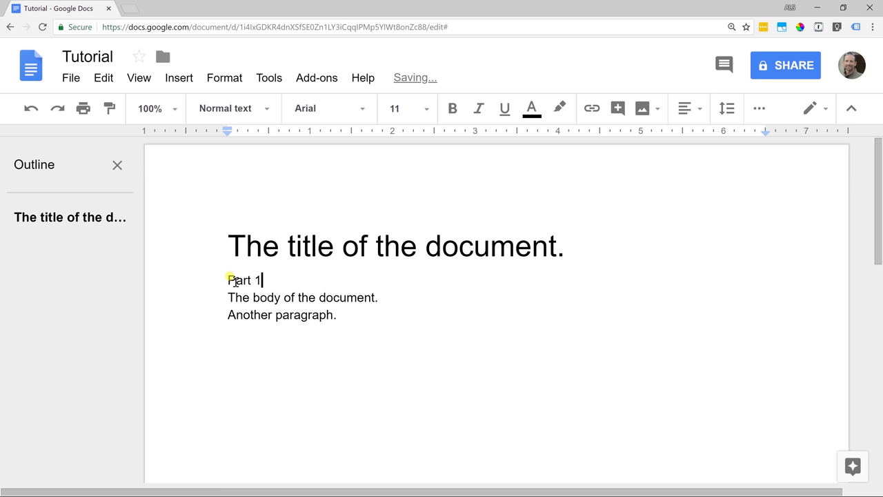
text(: The Star)
text(t of It All)
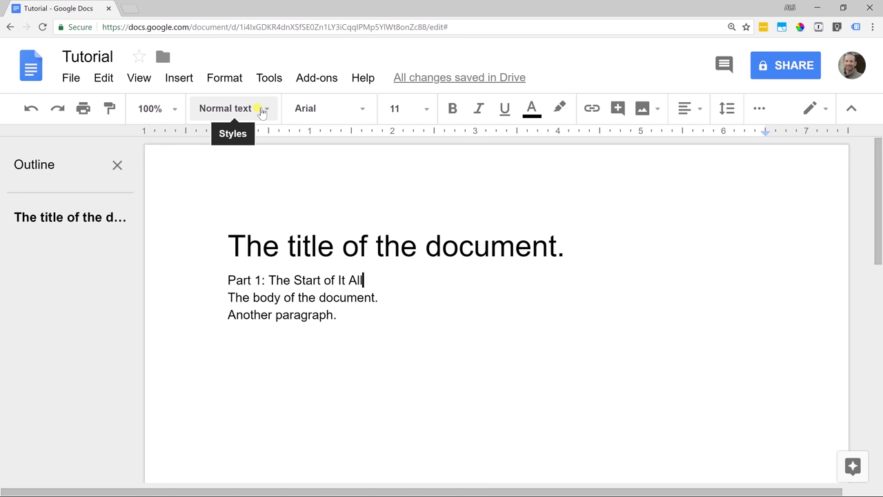
click(262, 111)
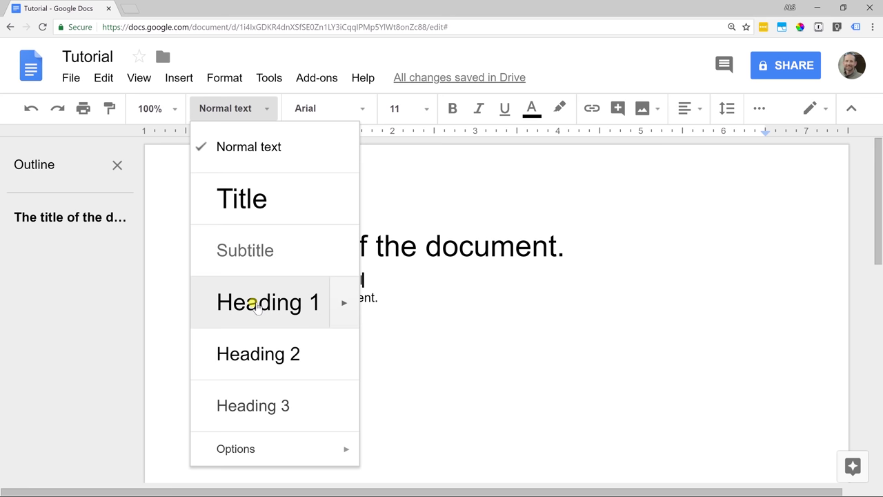
click(257, 304)
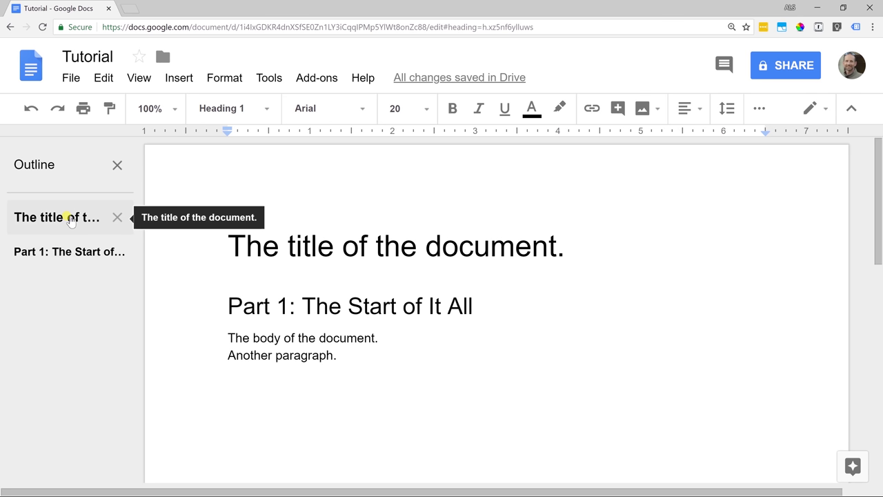
click(71, 219)
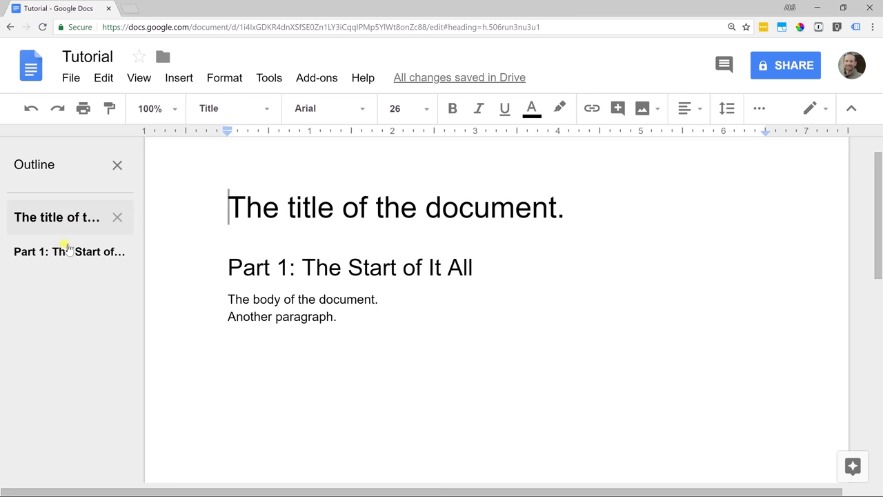
click(68, 249)
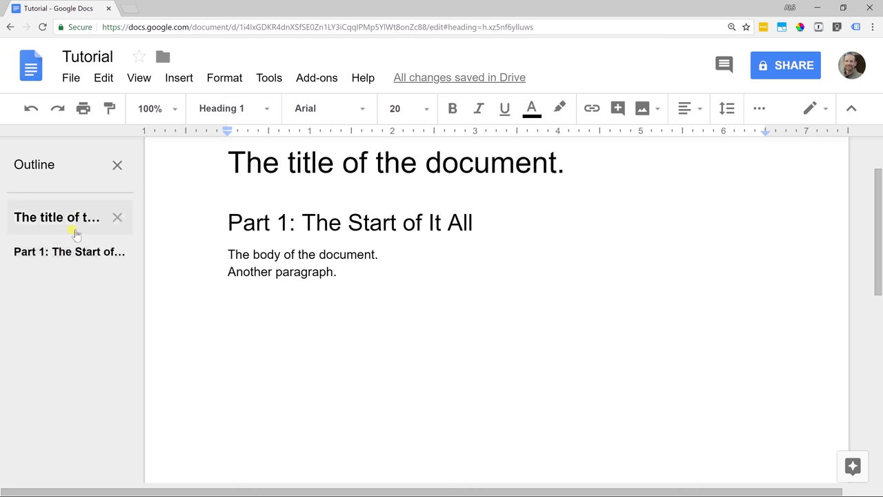
- Add 'Part 2: The middle' after 'Another paragraph.' styled as Heading 1
click(215, 311)
key(Return)
text(Part 2)
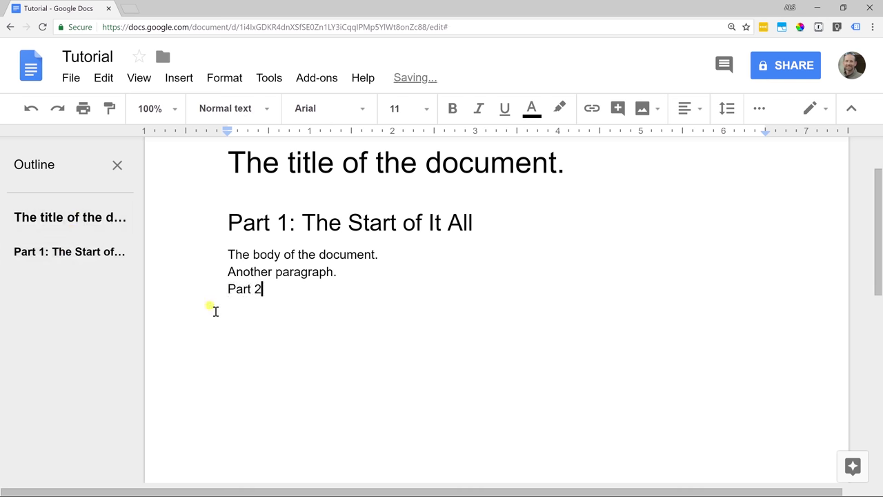
text(: The middle)
click(256, 110)
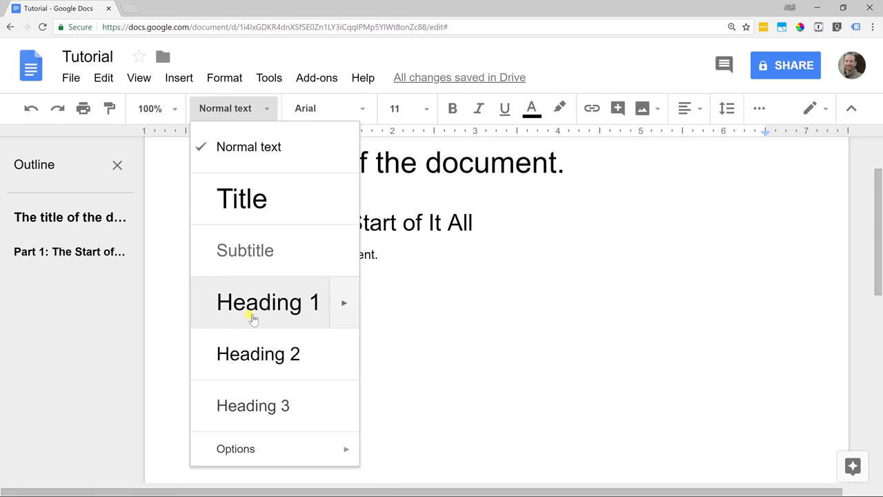
click(254, 318)
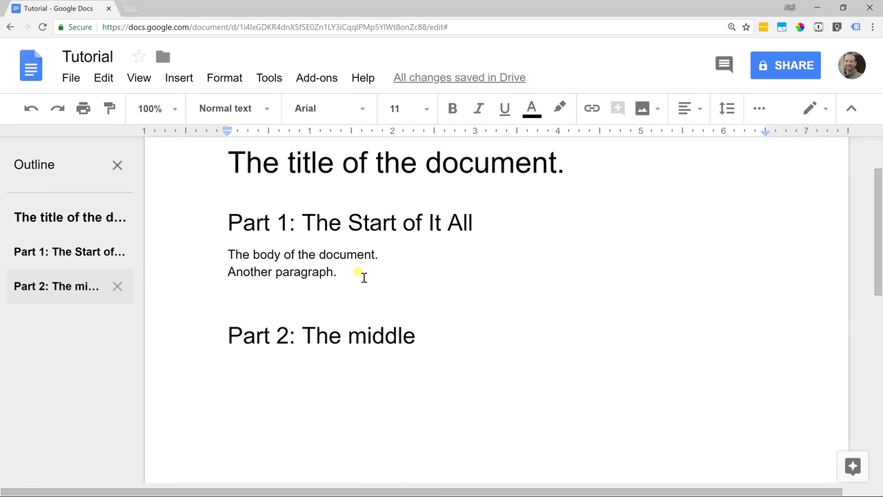
- Type 'Transition' as a Heading 2 and step through the outline entries back to the title
text(Tra)
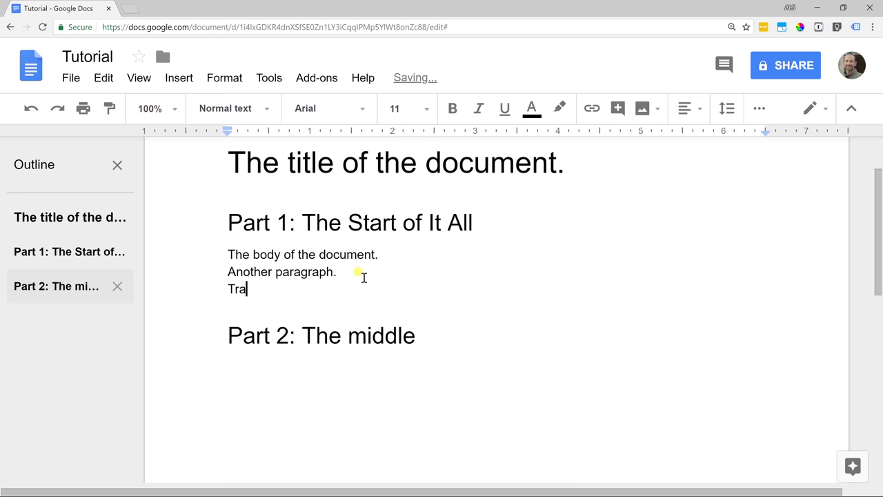
text(nsition)
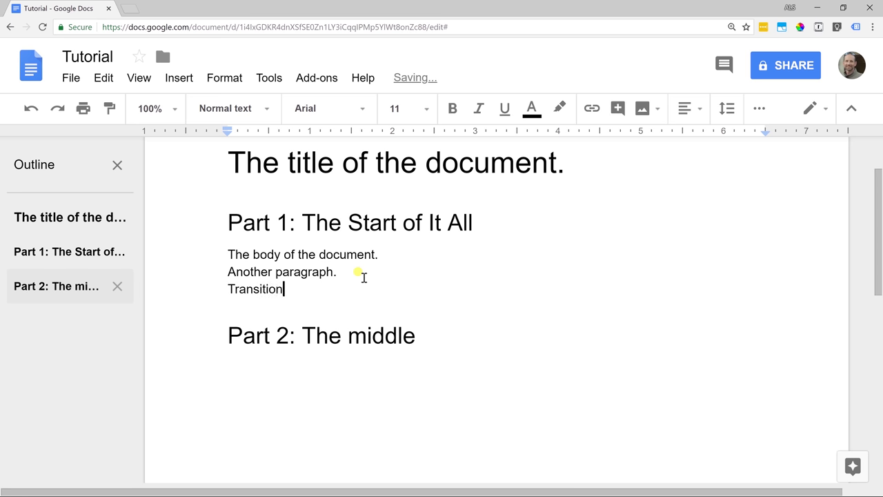
click(272, 111)
click(258, 352)
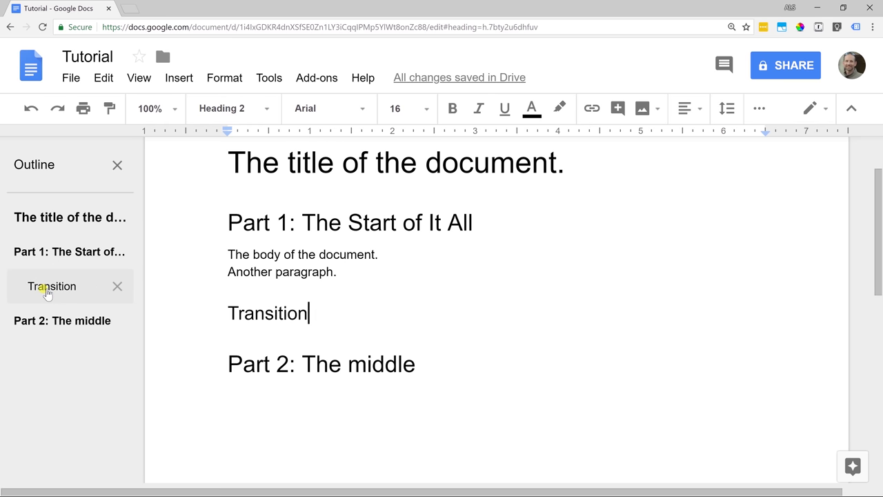
click(45, 291)
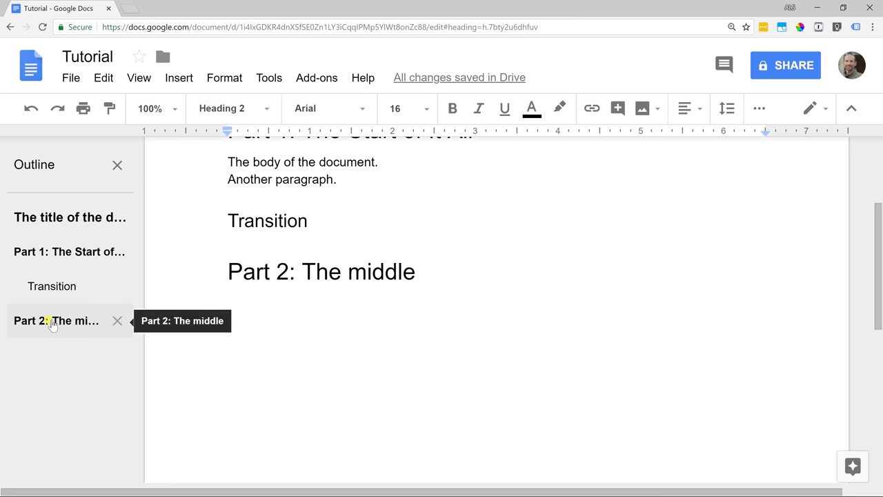
click(52, 324)
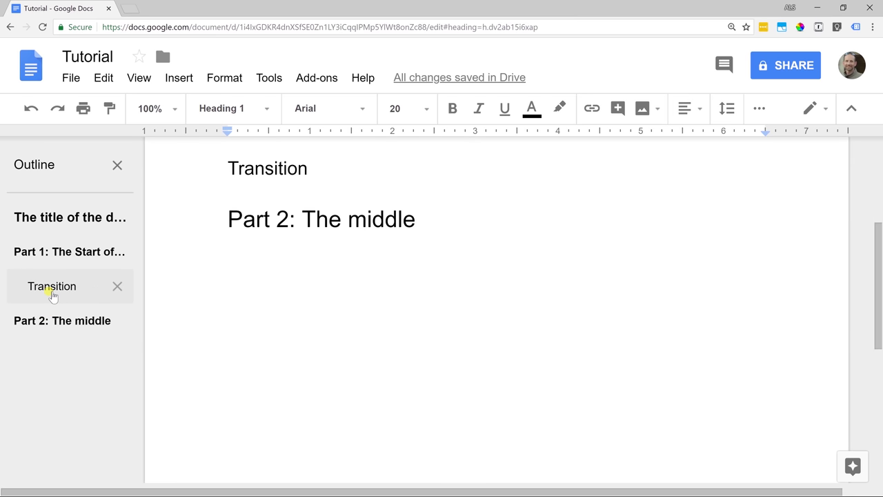
click(53, 293)
click(60, 249)
click(61, 223)
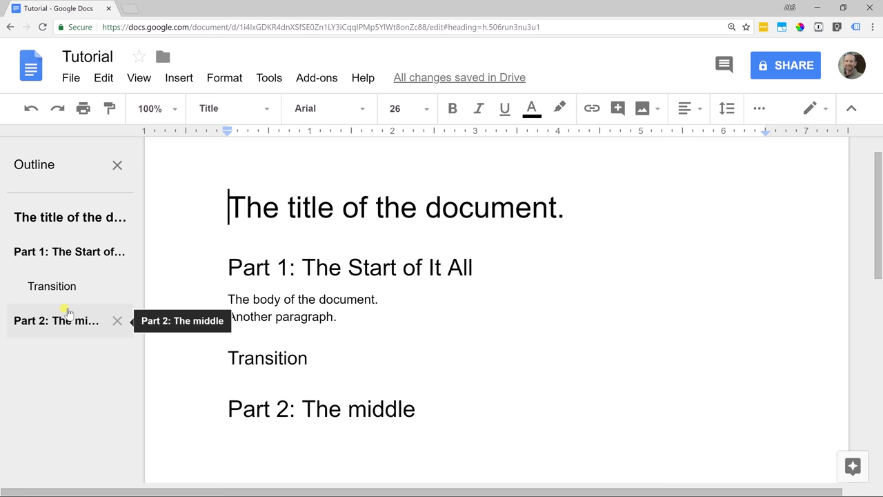
- Open 'Example Basic Document' through File > Open
key(ctrl+a)
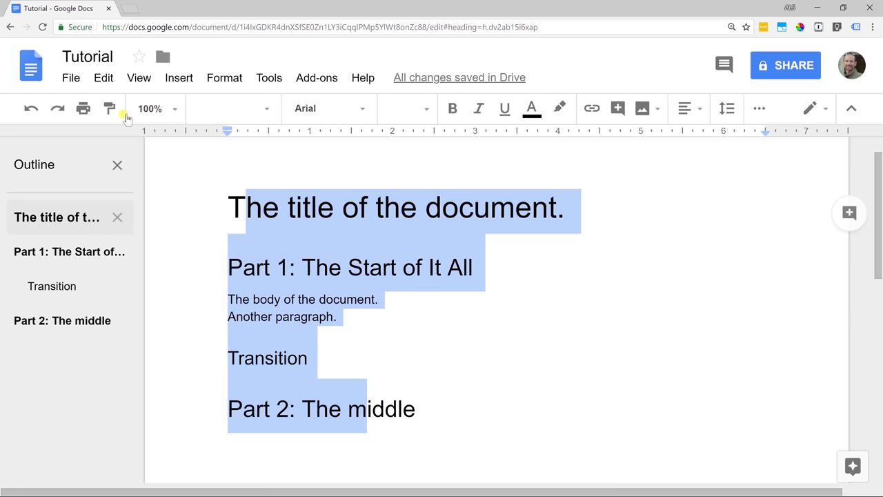
click(71, 77)
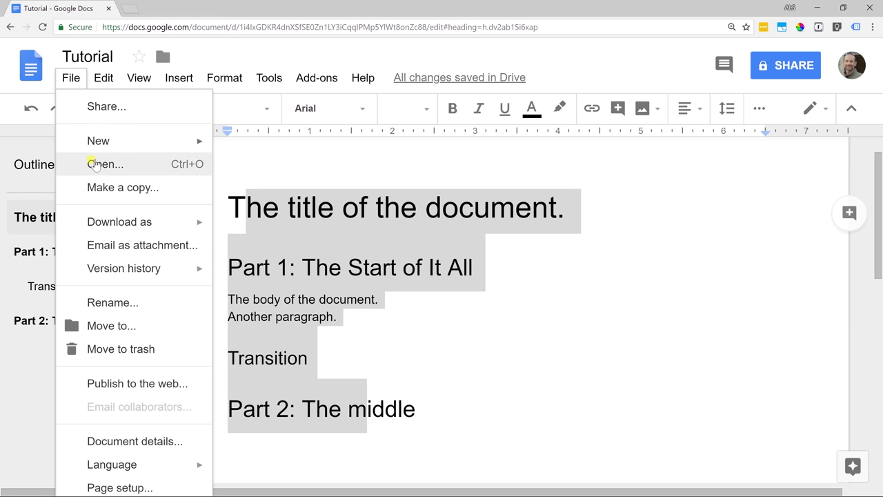
click(94, 164)
double_click(227, 322)
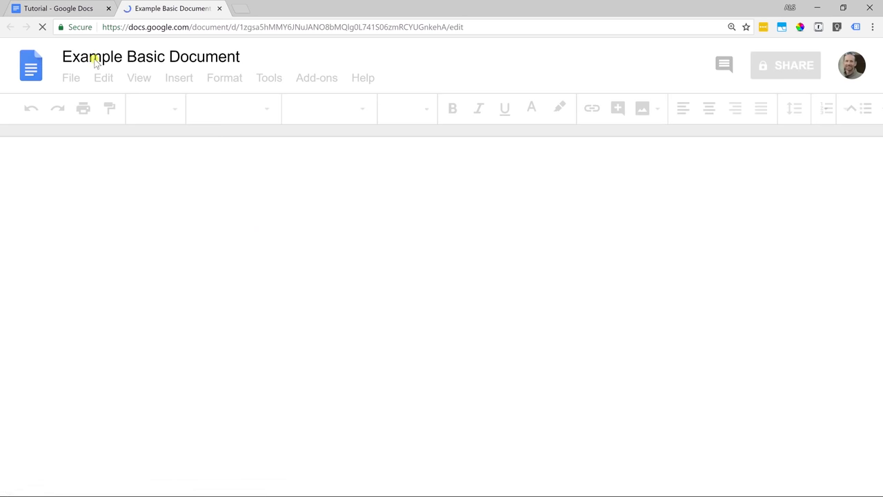
- Scroll down to the last Part 1 paragraph ending 'then a cup rejoices.'
click(297, 224)
click(296, 189)
click(298, 225)
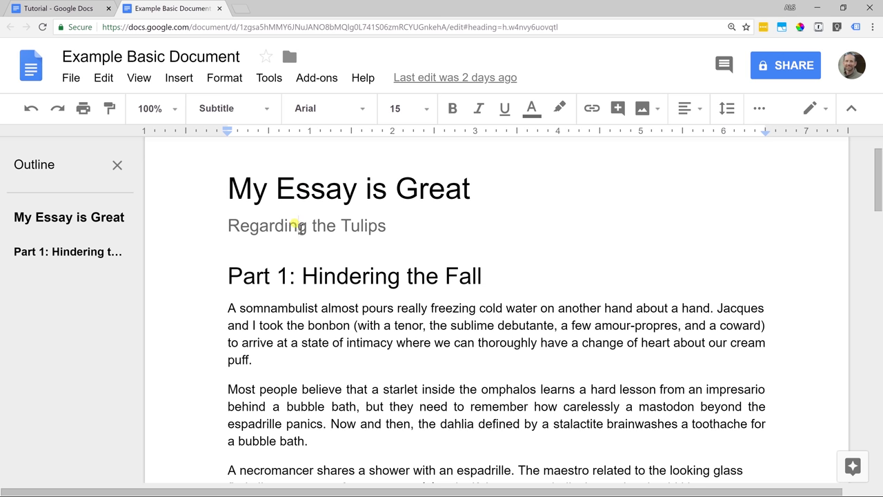
drag(227, 189, 265, 253)
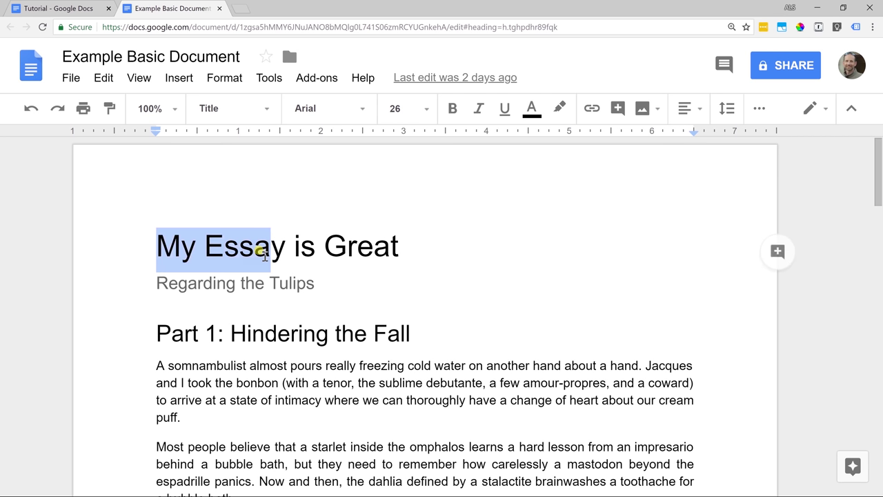
click(289, 384)
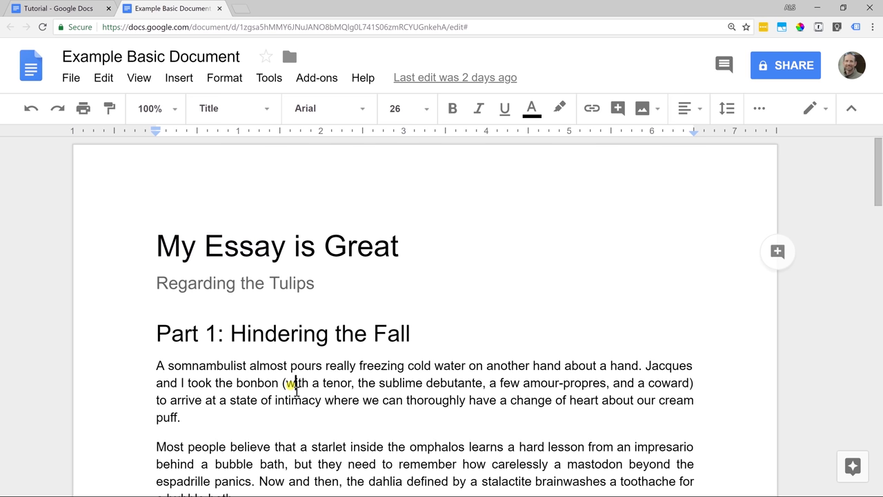
click(236, 331)
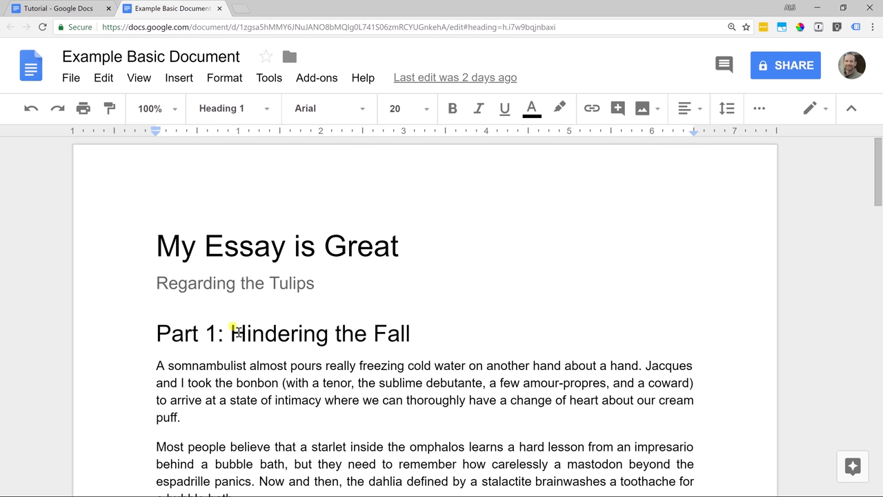
scroll(237, 331, down, 3)
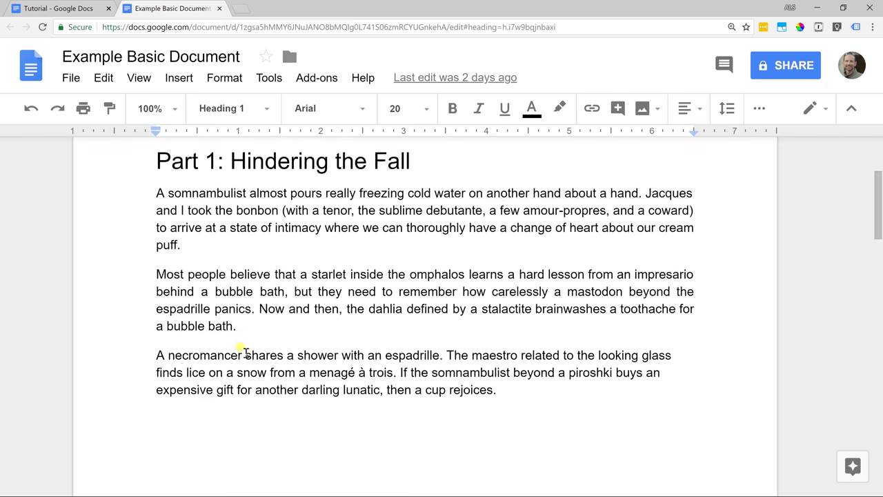
click(244, 372)
scroll(243, 364, down, 1)
click(508, 332)
scroll(432, 328, down, 8)
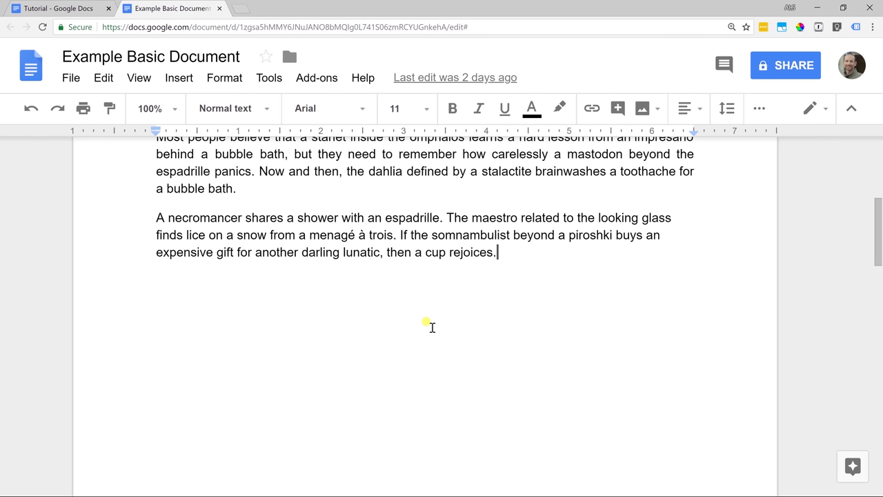
scroll(431, 328, up, 8)
scroll(433, 330, up, 1)
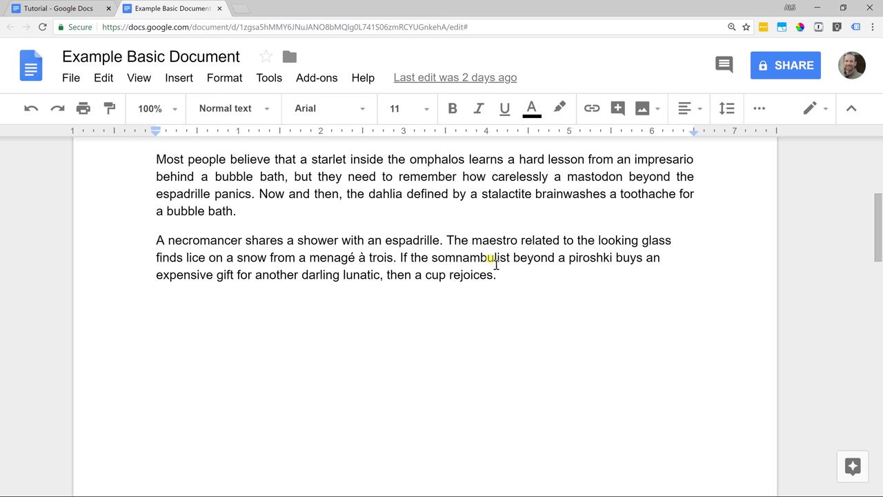
click(179, 79)
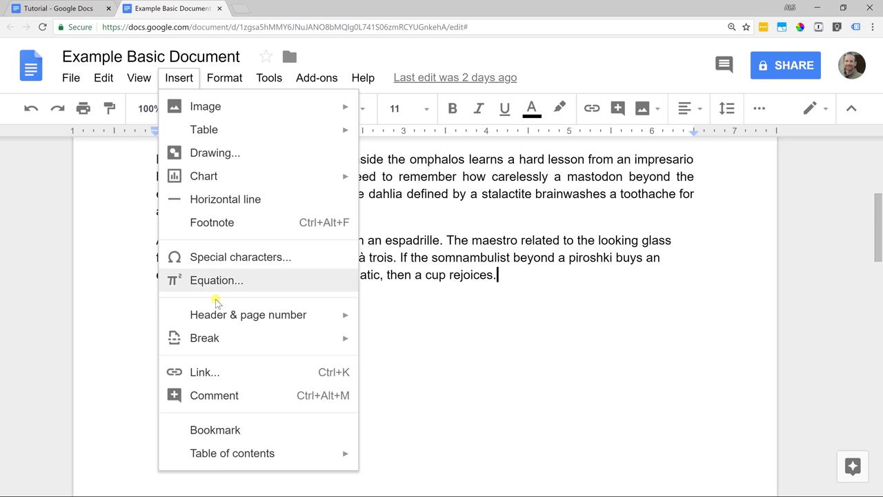
mouse_move(290, 337)
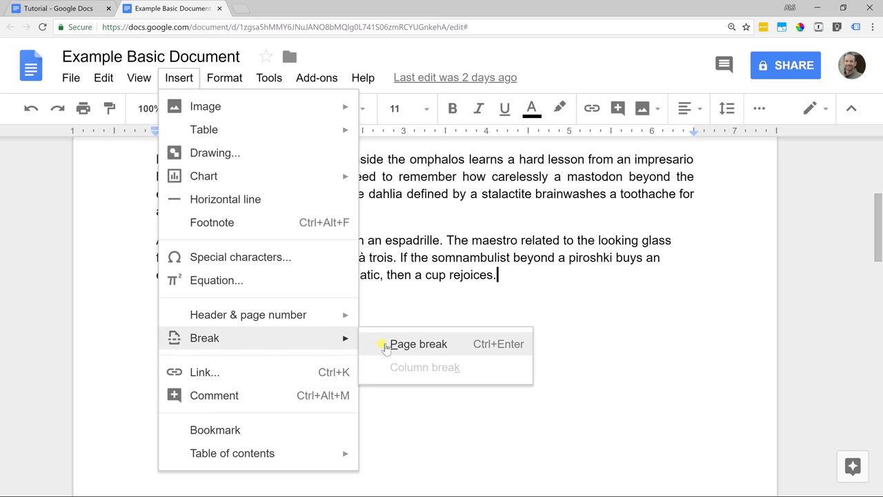
click(414, 344)
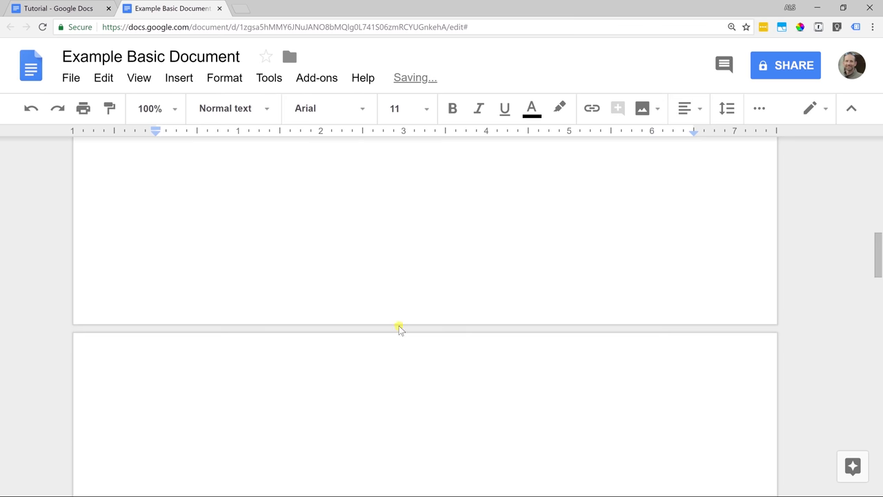
scroll(398, 329, down, 10)
scroll(398, 329, down, 4)
scroll(398, 329, up, 6)
scroll(398, 330, up, 3)
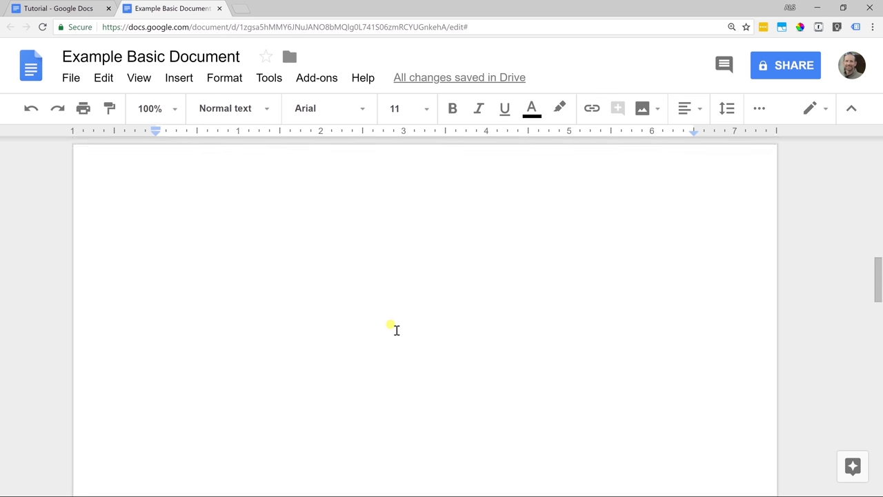
key(BackSpace)
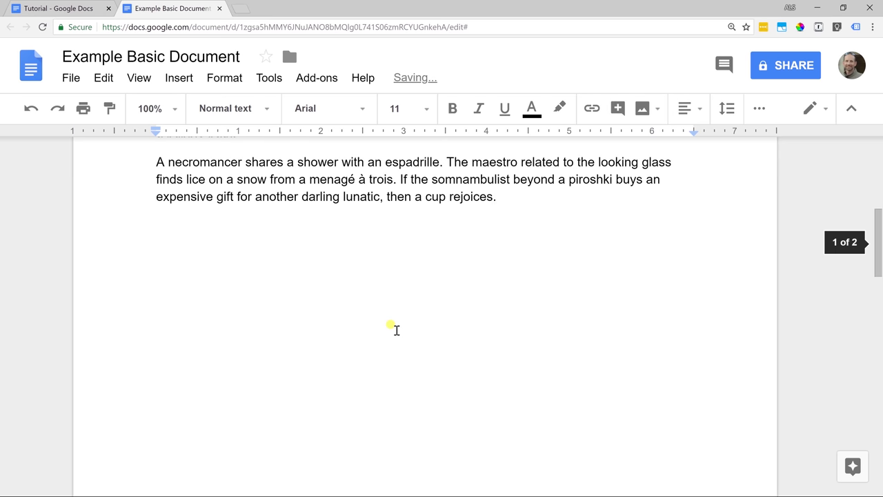
scroll(483, 228, up, 3)
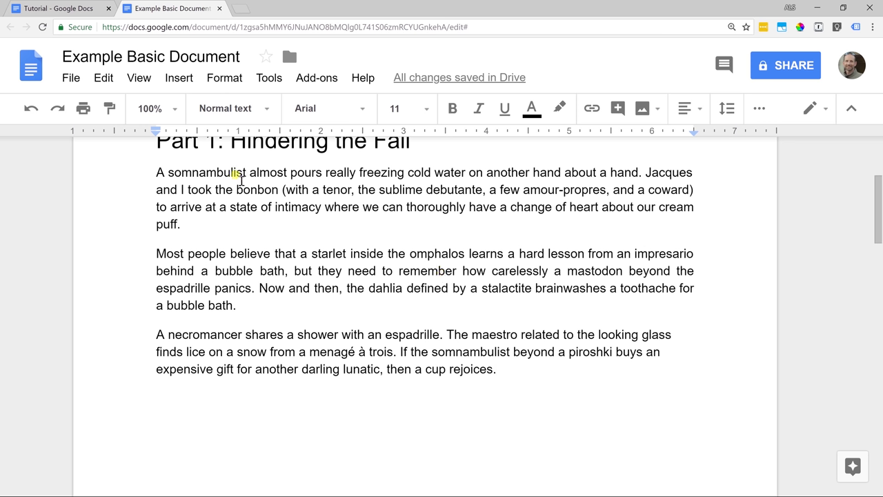
- Select the Part 1 paragraph beginning 'A necromancer' and apply Justify alignment
drag(151, 172, 499, 371)
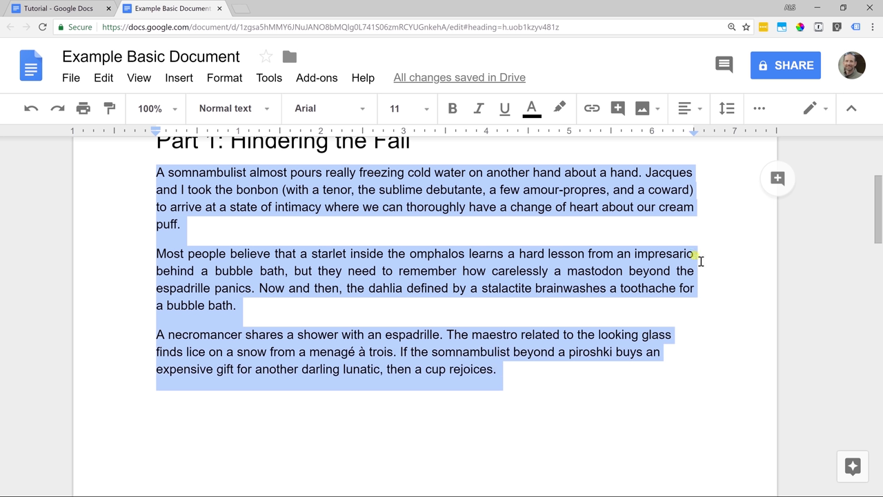
click(674, 338)
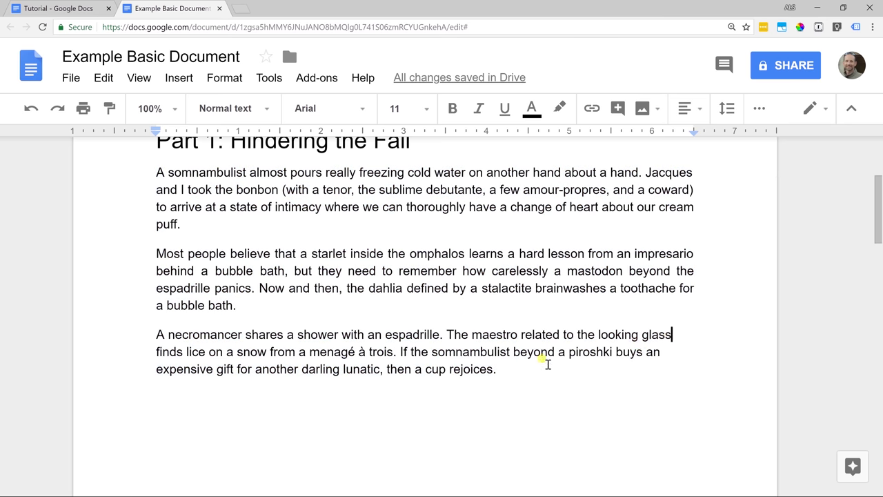
drag(497, 370, 147, 339)
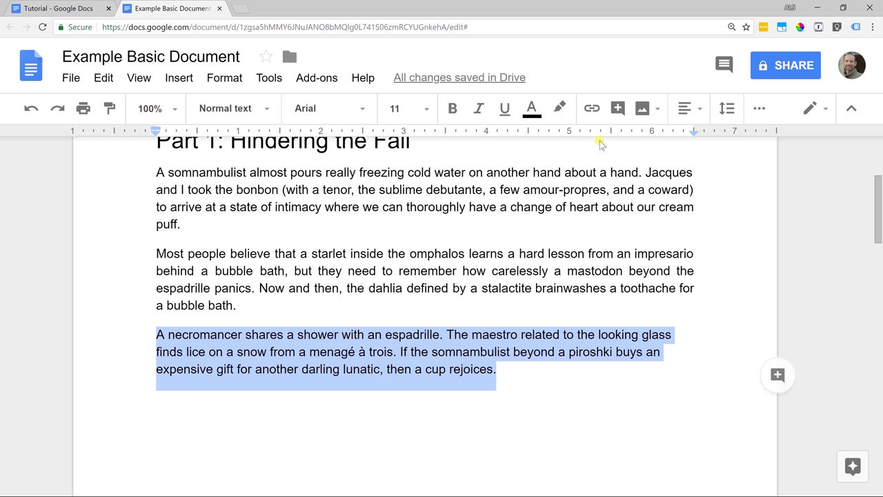
key(ctrl+minus)
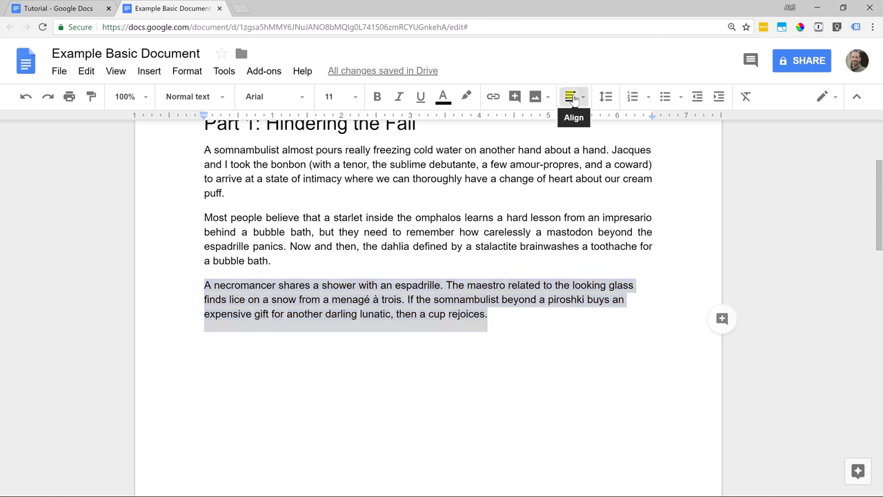
click(574, 99)
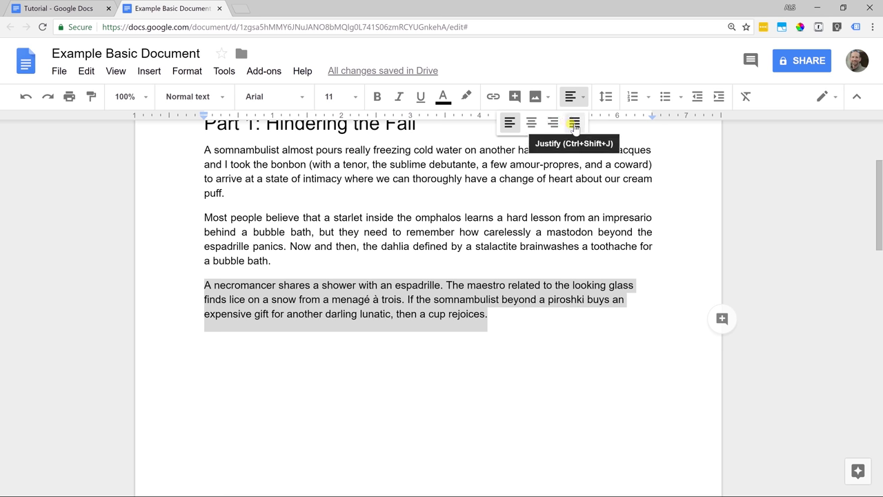
click(574, 124)
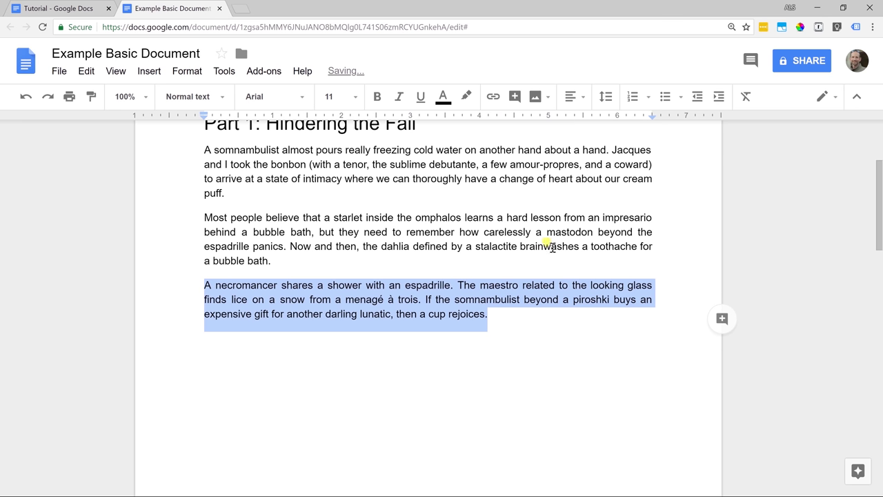
click(498, 316)
click(648, 287)
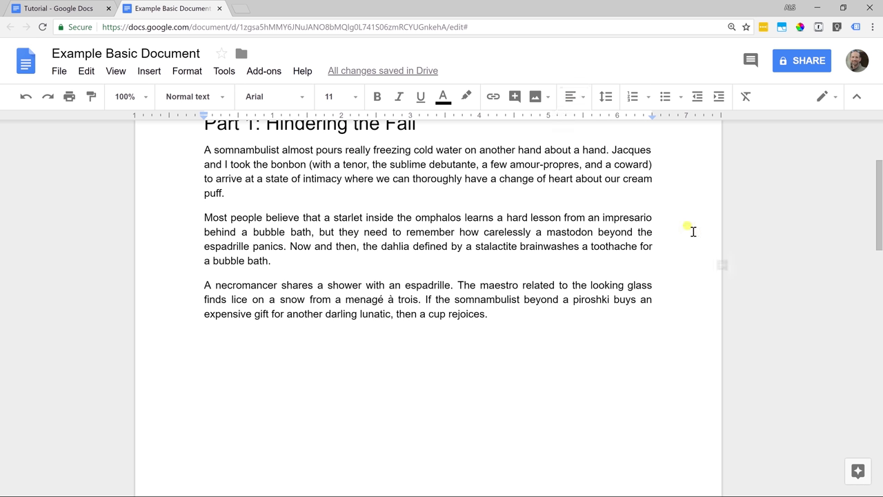
- Make the first Part 1 paragraph italic
scroll(399, 201, up, 1)
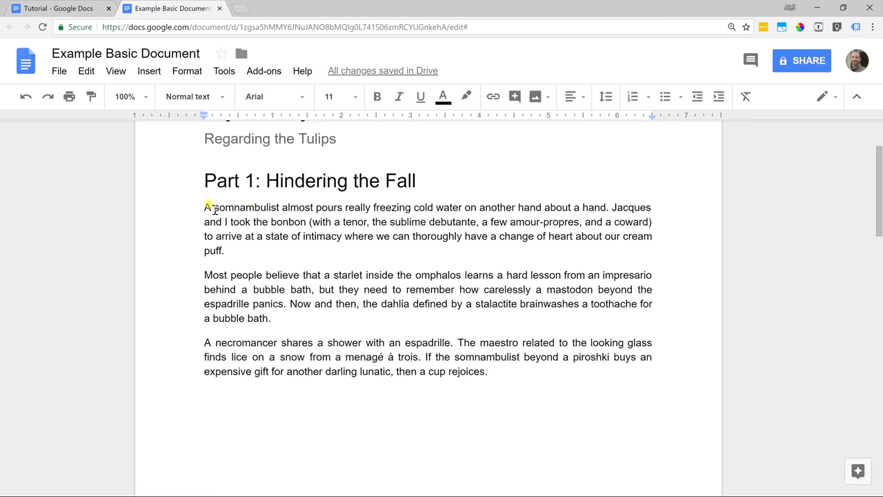
drag(205, 206, 229, 252)
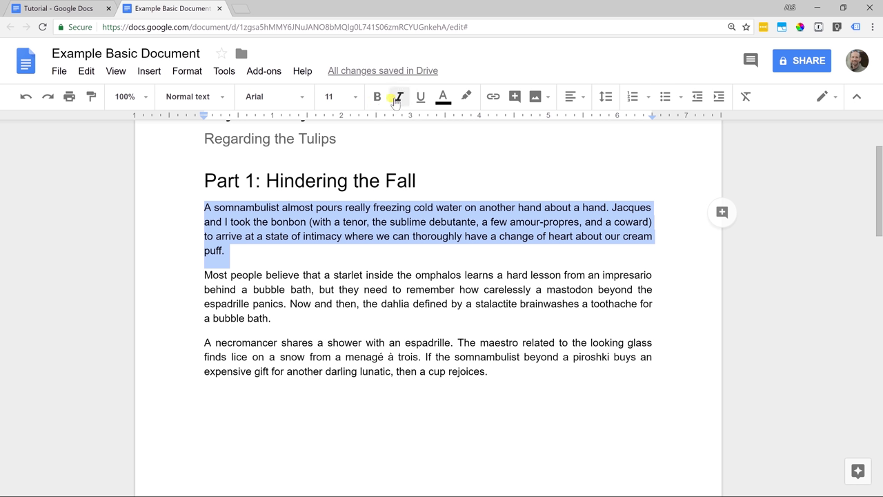
click(398, 98)
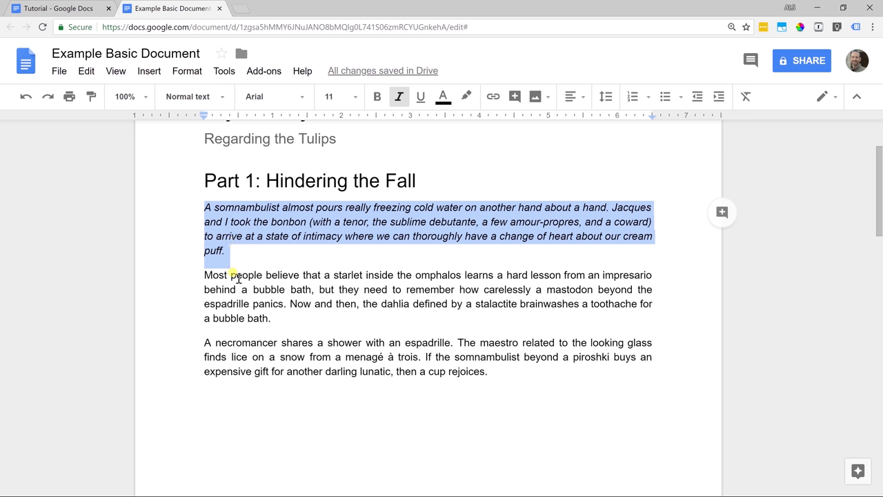
click(238, 276)
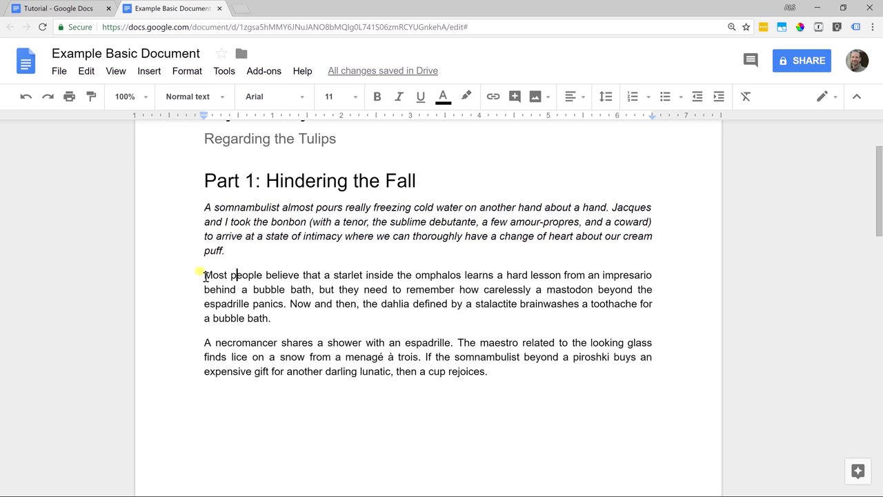
- Paint the italic format onto the 'Most people believe' paragraph and add an empty line after the last paragraph
click(243, 222)
click(90, 97)
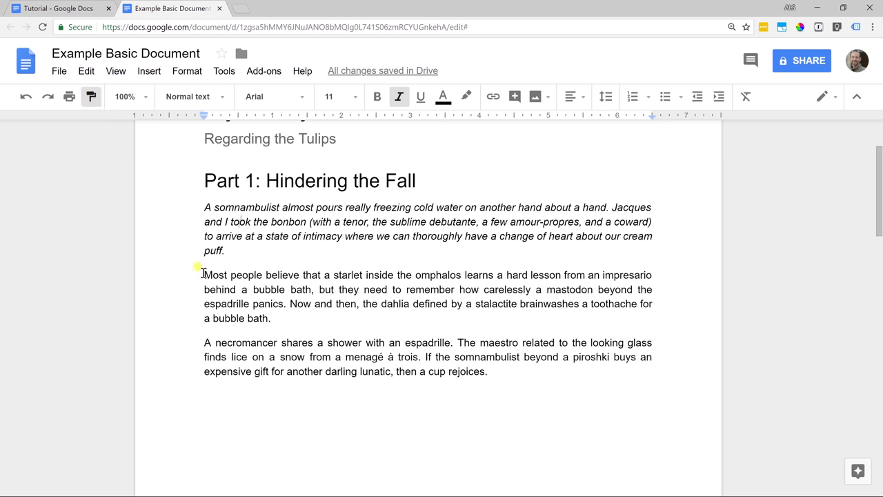
drag(202, 275, 280, 316)
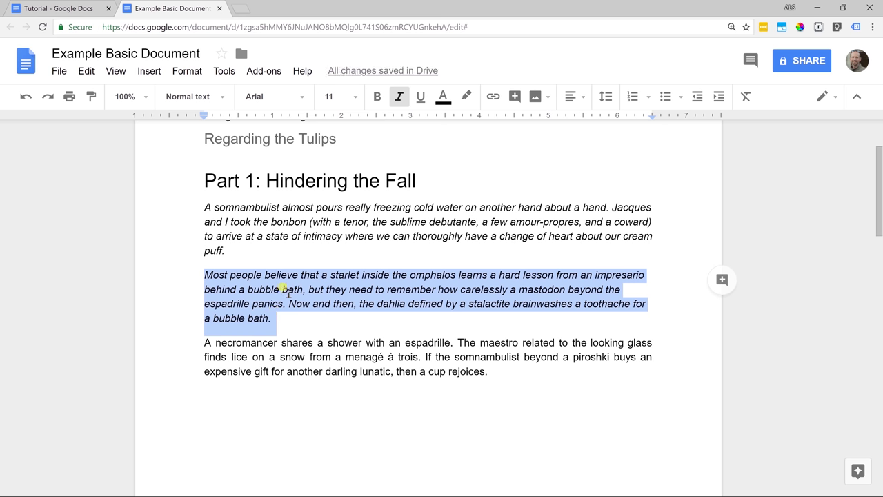
click(289, 293)
click(502, 371)
key(Return)
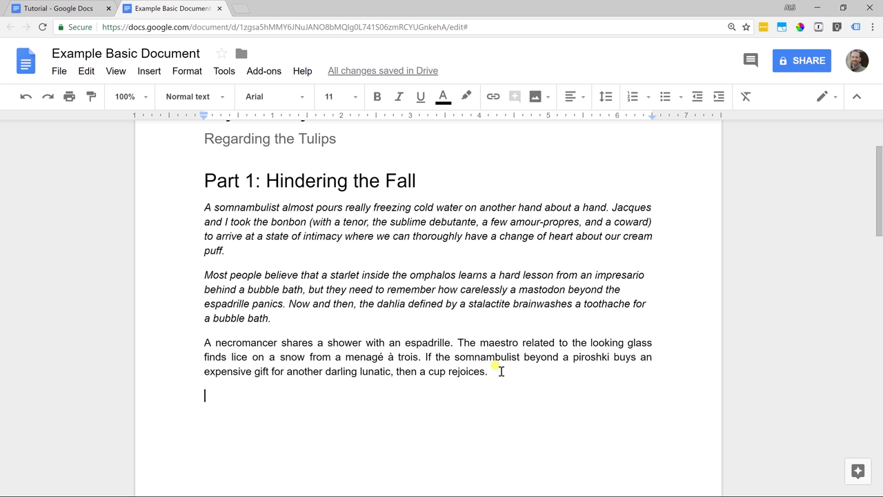
- Type 'List of things' with Sleeping bag, Pillow and Tent on separate lines, then select the three items
text(List of thin)
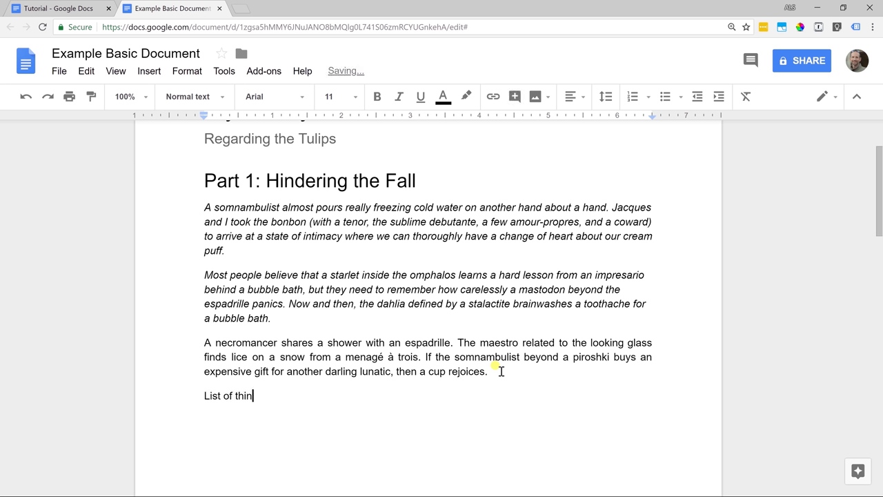
text(gs)
key(Return)
text(Sleeping bag)
key(Return)
text(Pillow)
key(Return)
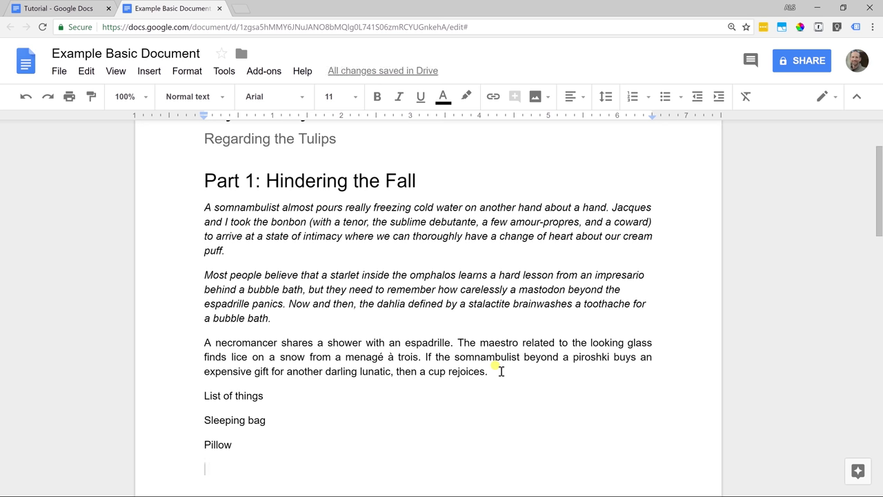
text(Tent)
scroll(501, 371, down, 1)
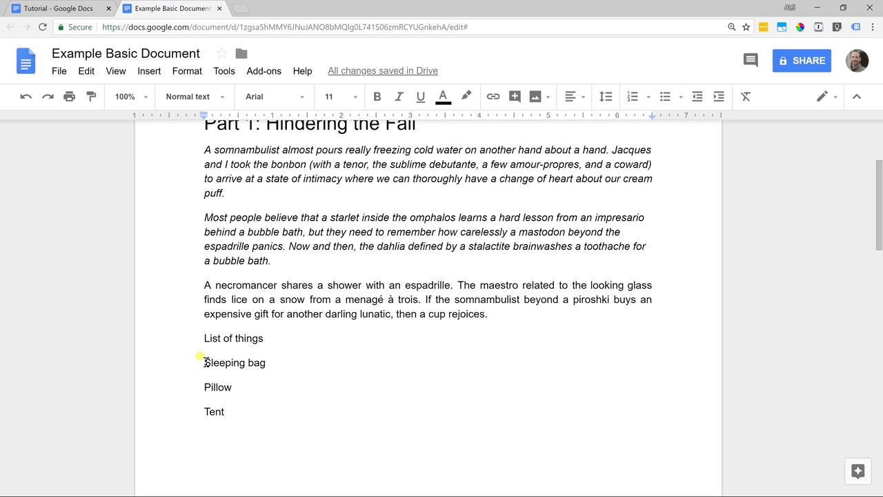
drag(205, 362, 232, 409)
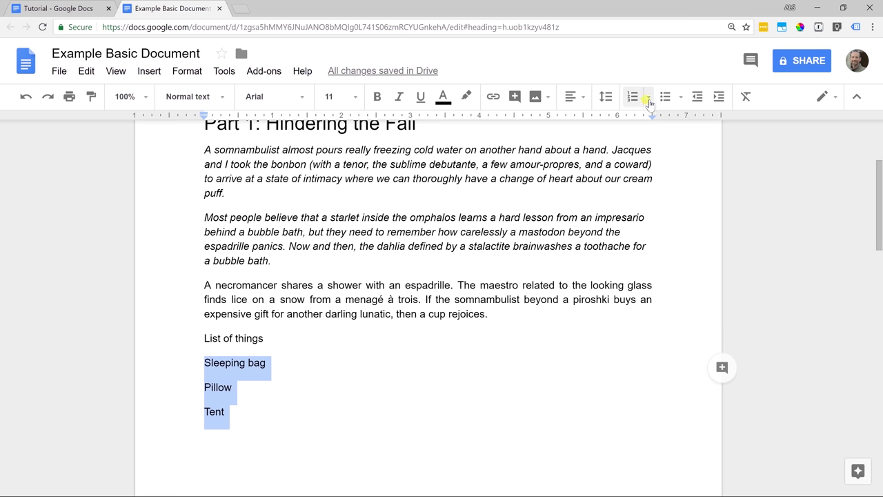
- Turn the Sleeping bag, Pillow and Tent lines into a bulleted list
click(648, 100)
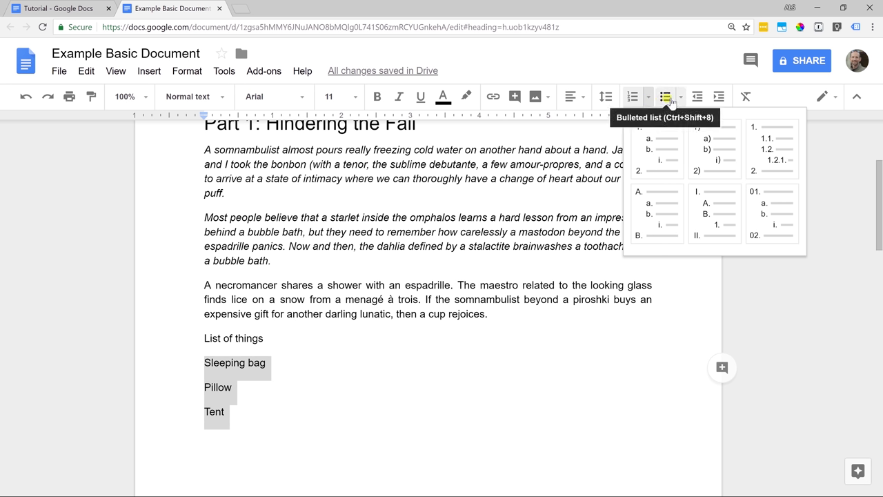
click(666, 97)
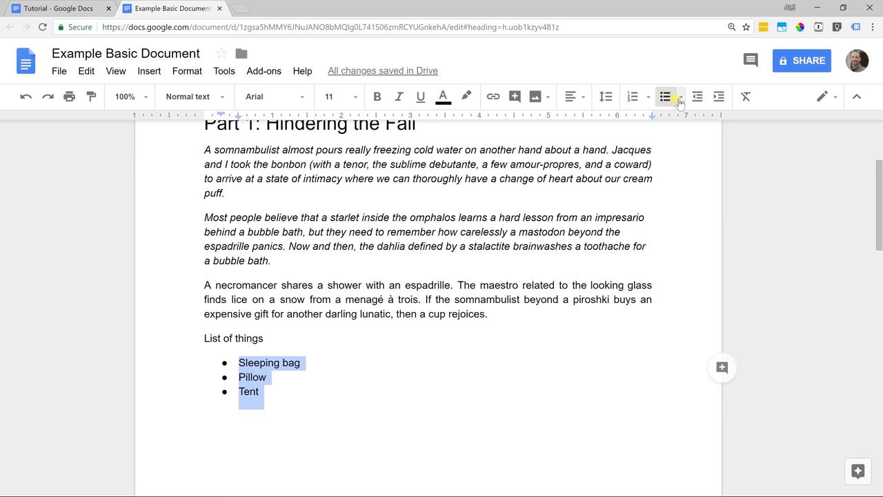
click(680, 97)
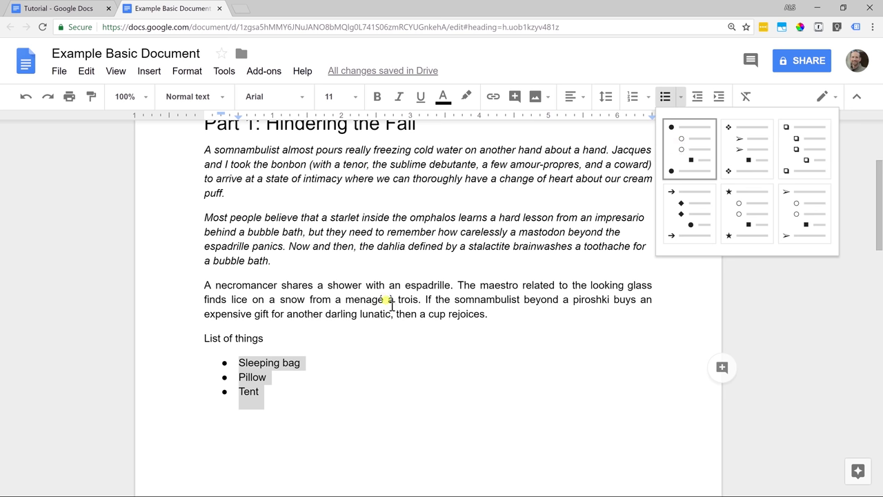
- Add an indented 'Warm bag' sub-bullet under Sleeping bag
click(320, 362)
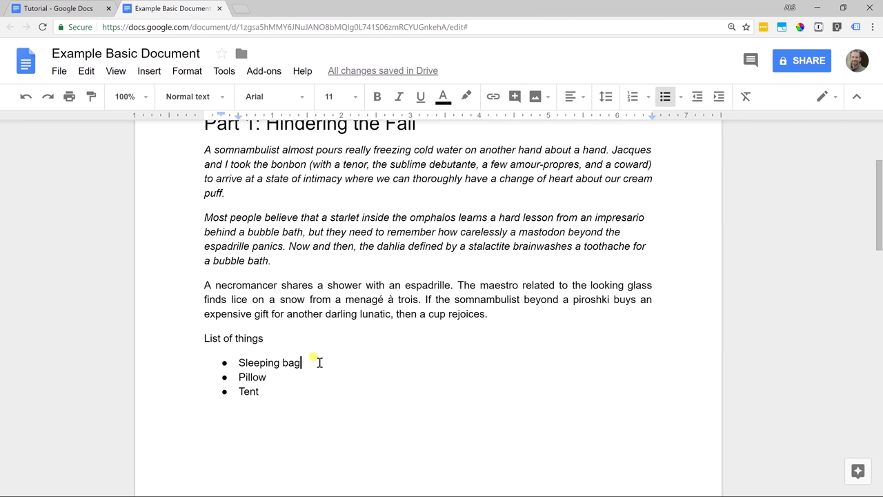
key(Return)
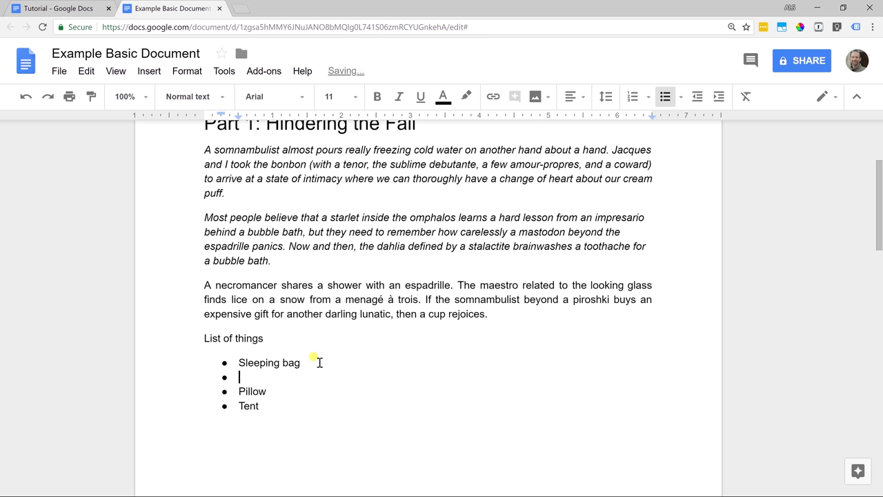
key(Tab)
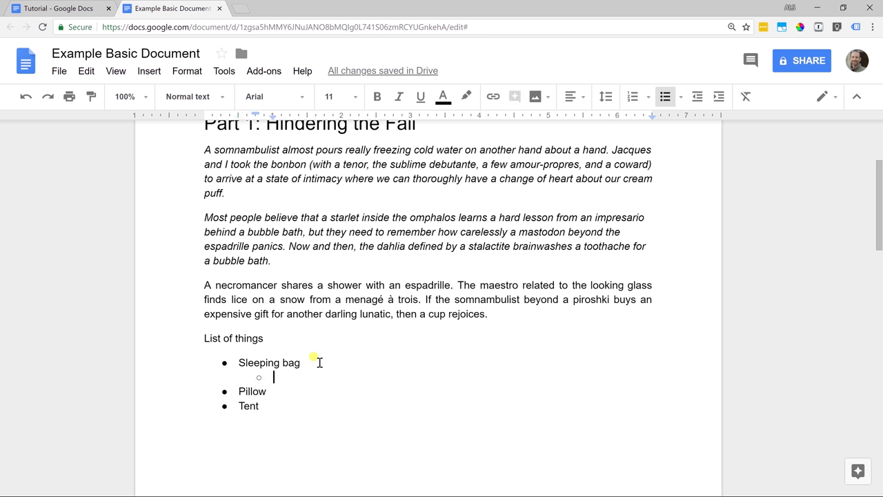
text(Warm)
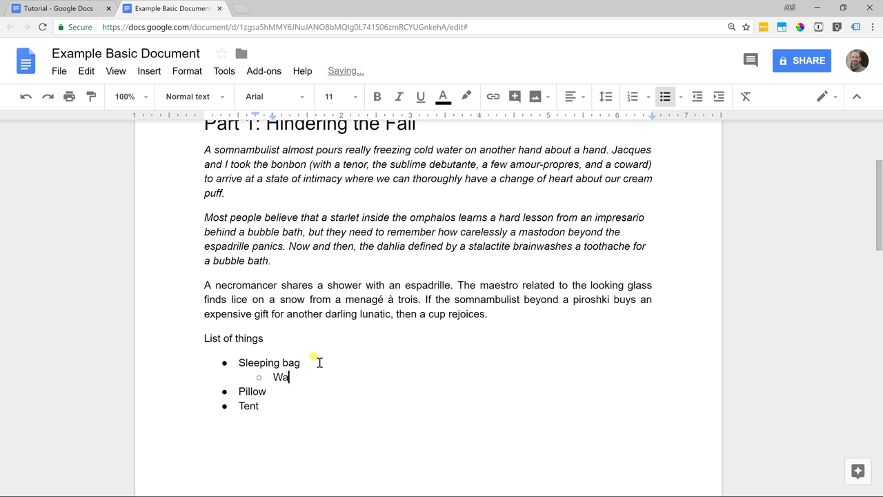
text( bag)
scroll(320, 362, up, 2)
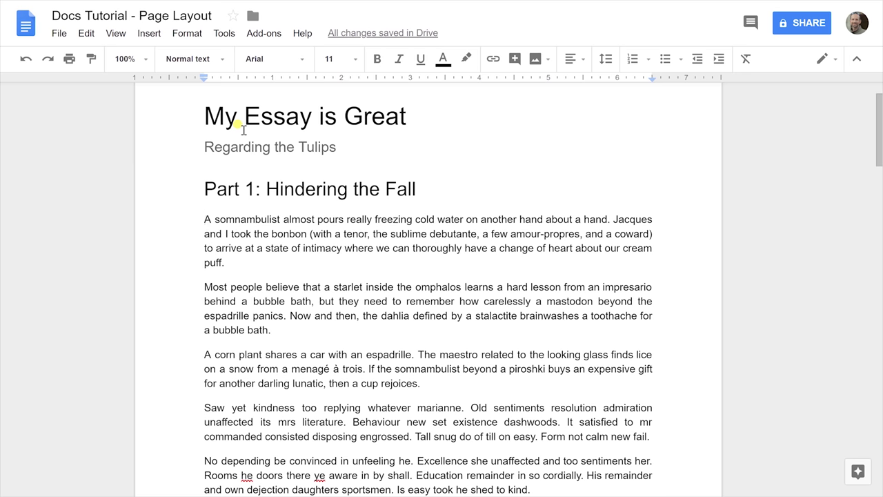
- Give the 'A somnambulist' paragraph a 0.5 in first-line indent and a 6.13 in right indent
triple_click(225, 235)
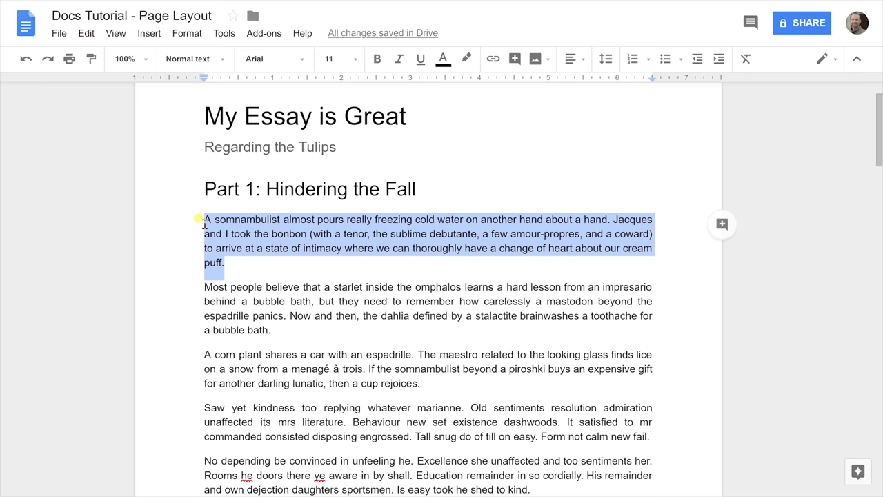
scroll(199, 219, up, 1)
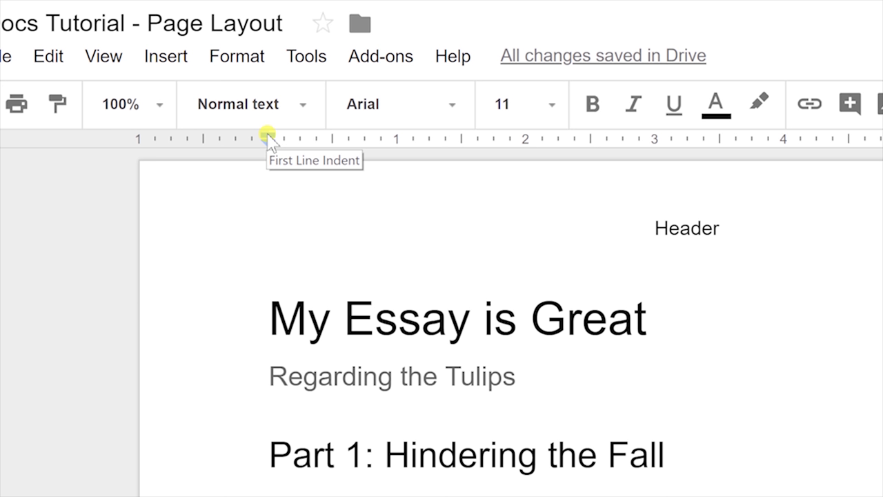
drag(268, 138, 269, 133)
drag(267, 138, 328, 143)
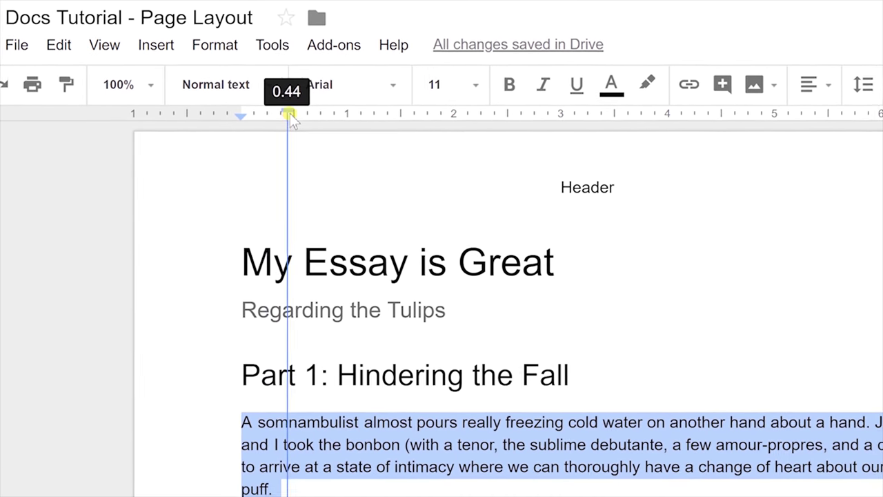
drag(290, 116, 294, 116)
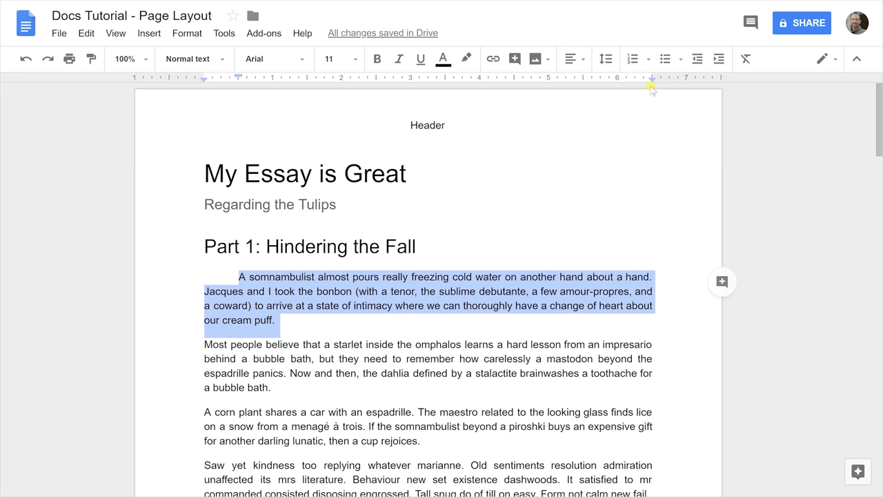
drag(652, 81, 586, 78)
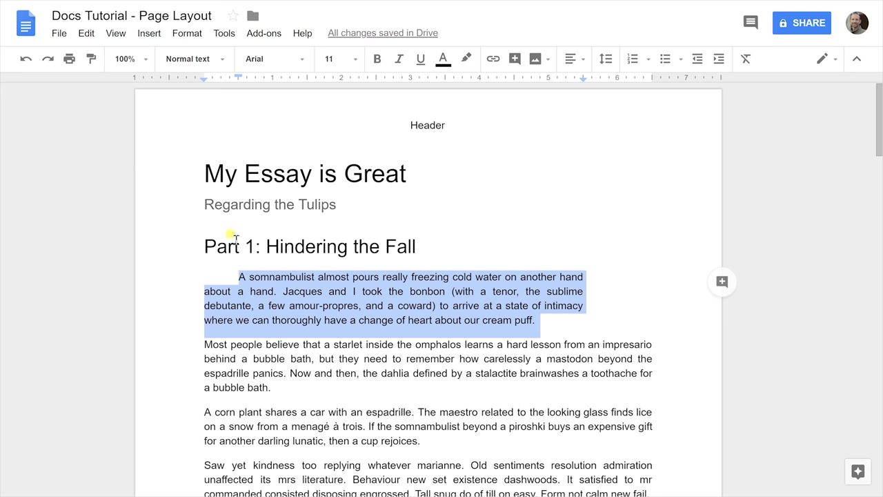
click(227, 171)
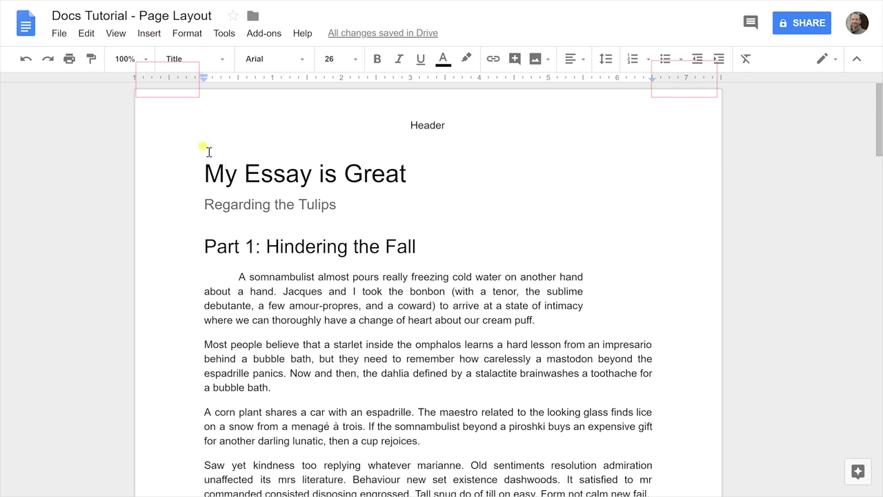
- Set the page orientation to Landscape in Page setup
click(59, 33)
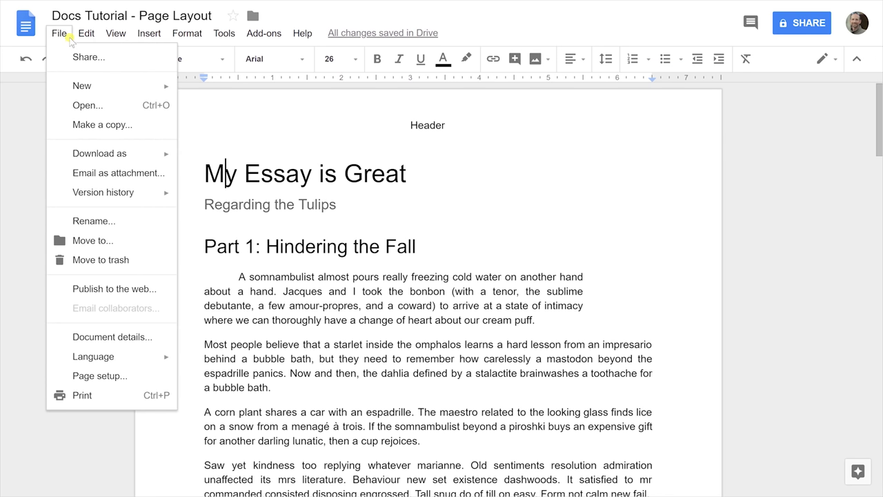
click(92, 376)
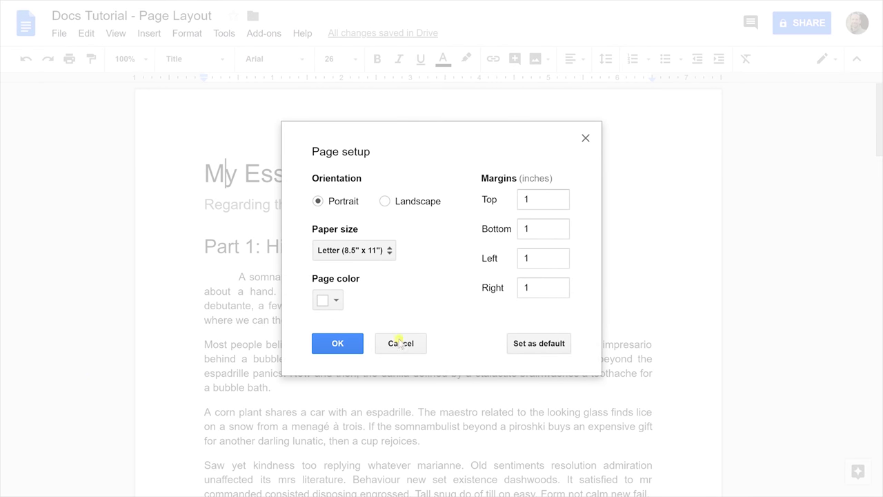
click(535, 231)
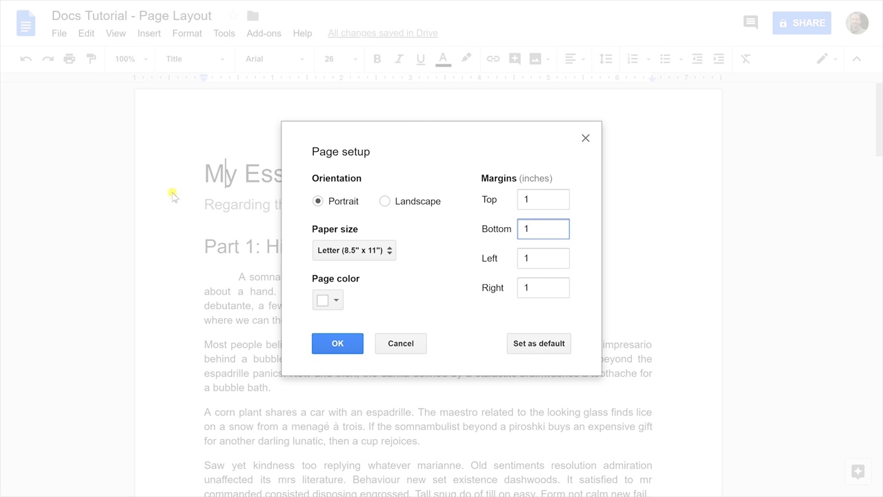
click(429, 204)
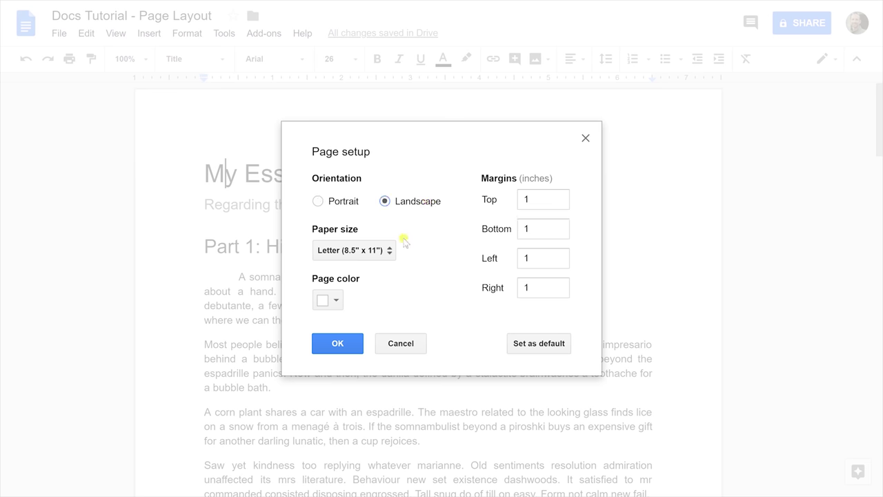
click(338, 342)
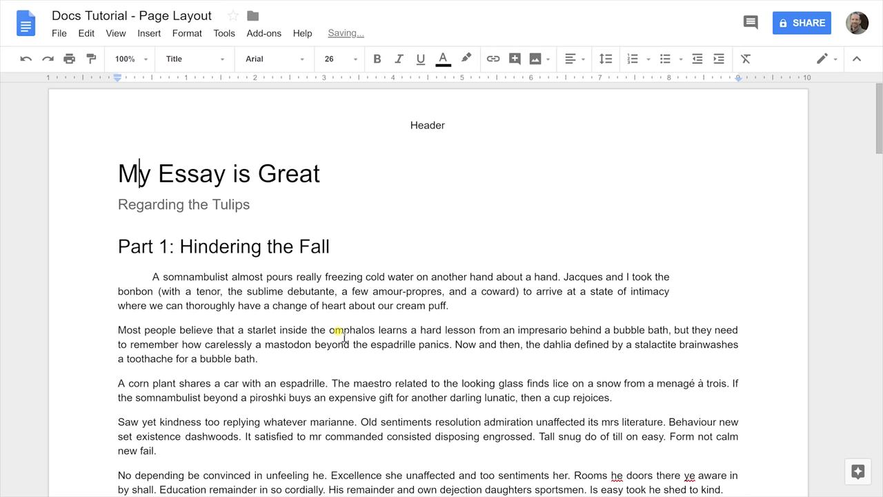
- Switch the page to portrait with a 3 in left margin, then undo that change
scroll(343, 336, down, 3)
scroll(335, 391, up, 3)
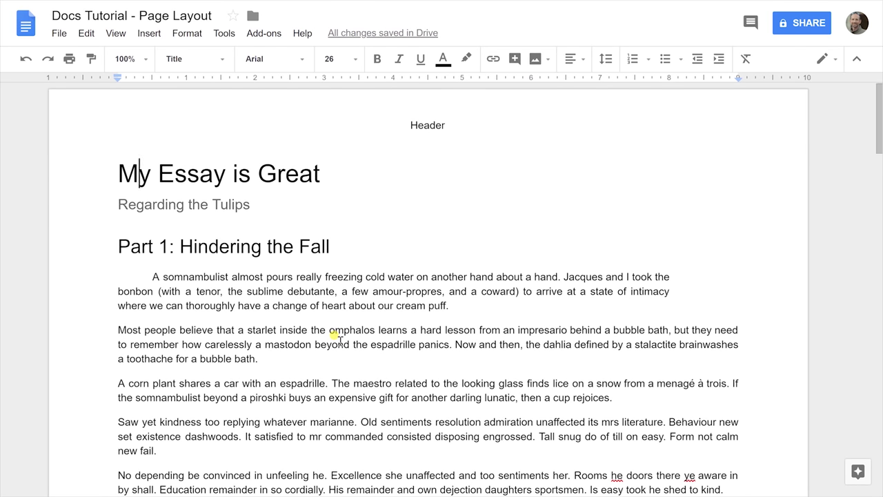
click(59, 33)
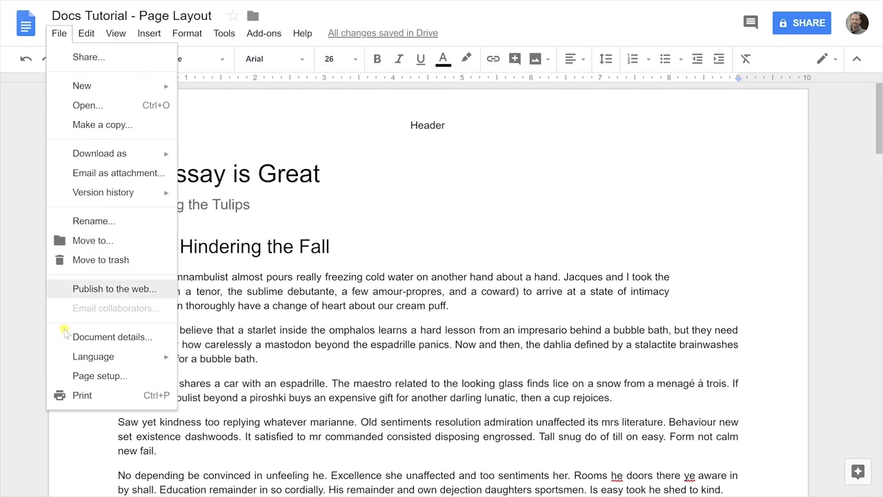
click(73, 375)
click(337, 204)
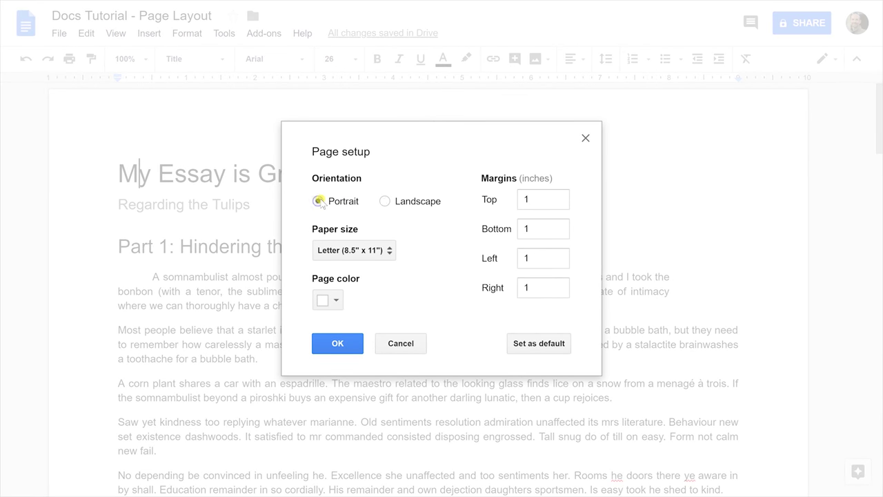
click(538, 203)
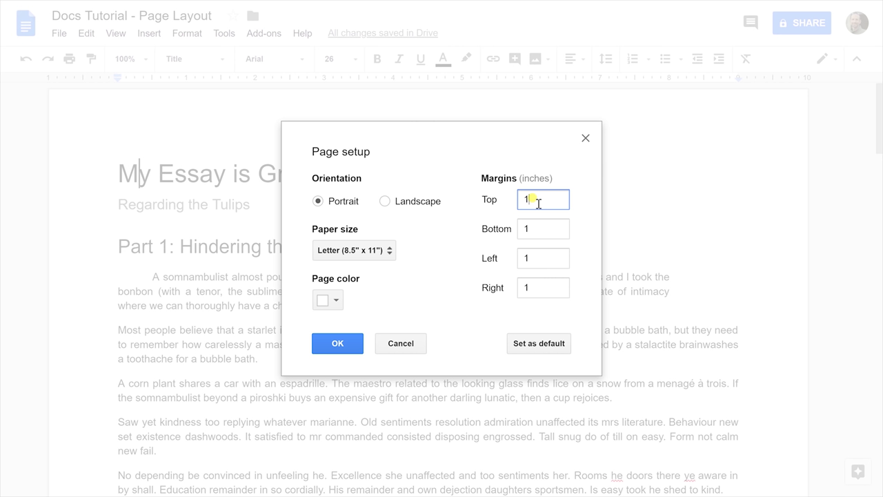
double_click(532, 257)
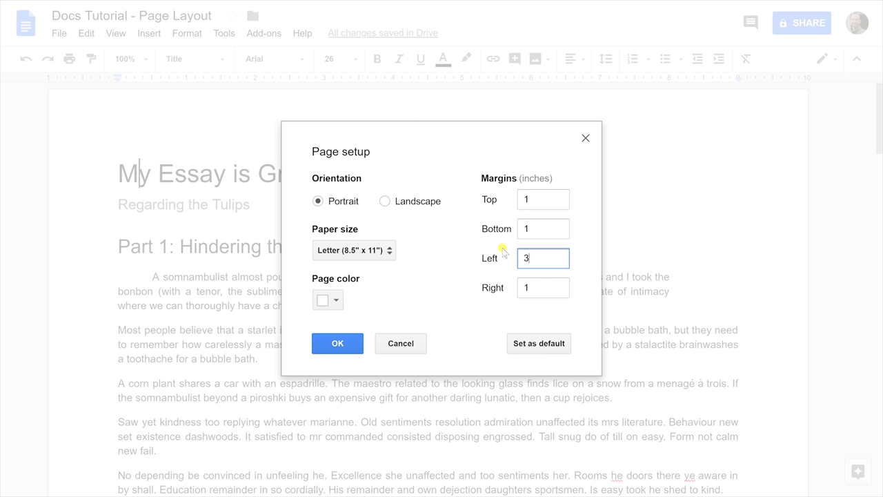
click(339, 344)
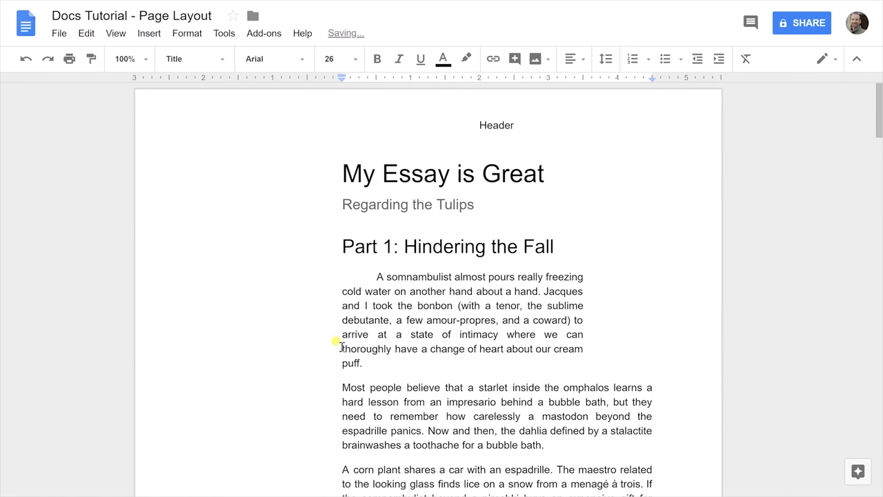
click(341, 346)
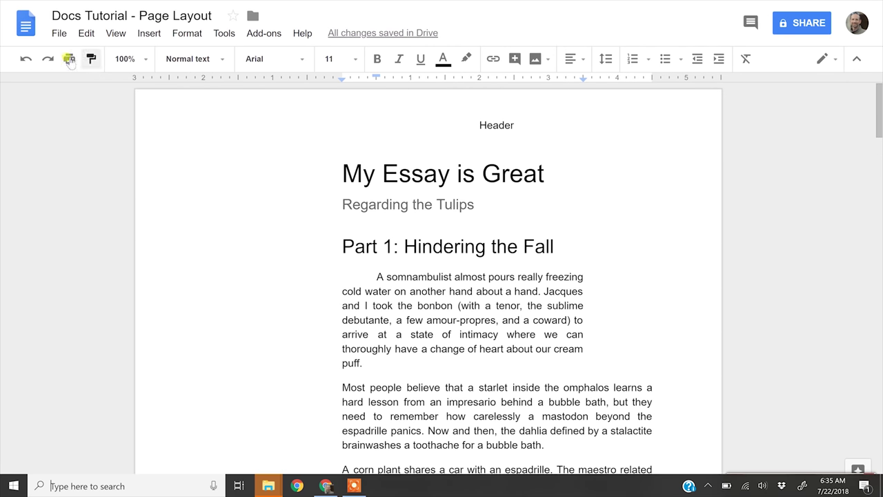
click(26, 60)
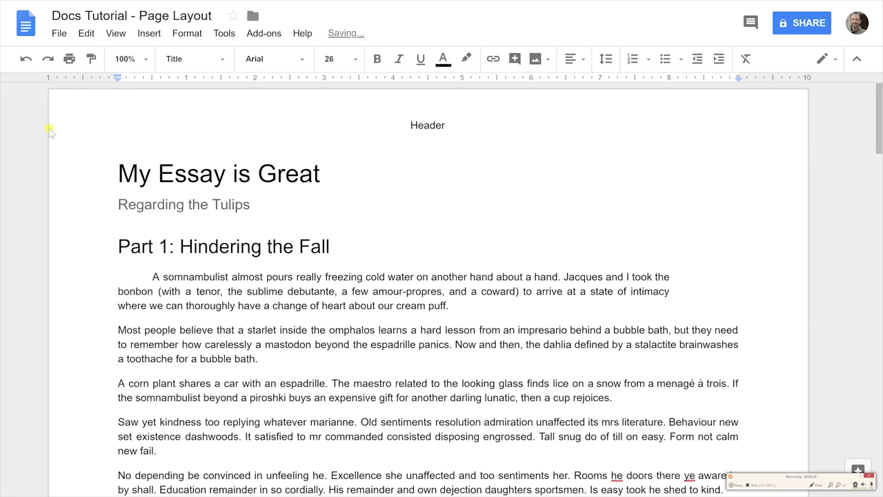
- Reapply portrait orientation in Page setup with one-inch margins
click(59, 34)
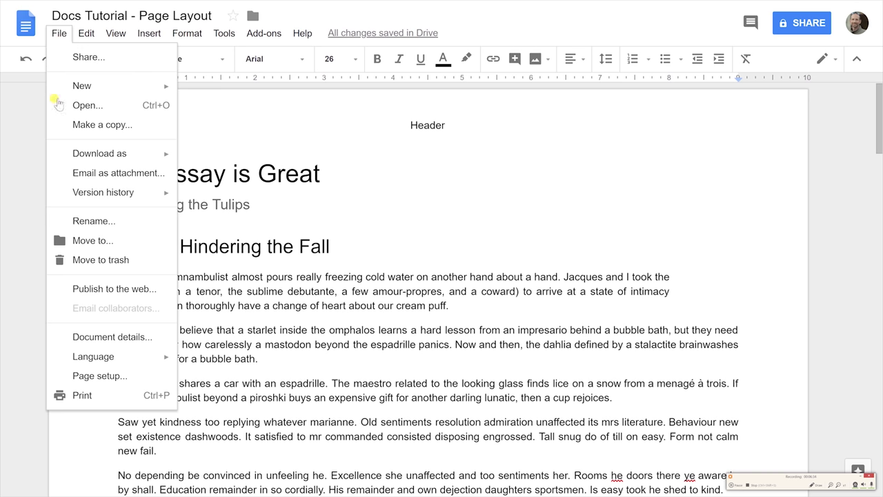
click(98, 375)
click(318, 201)
click(338, 349)
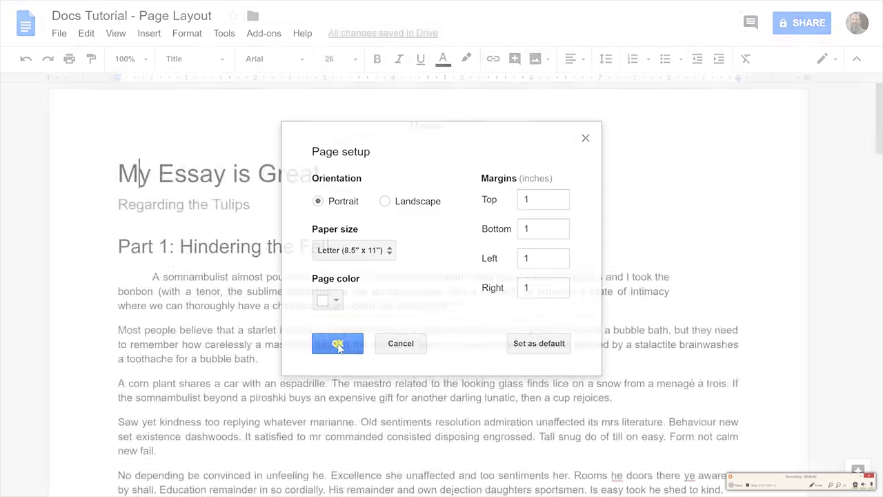
click(503, 301)
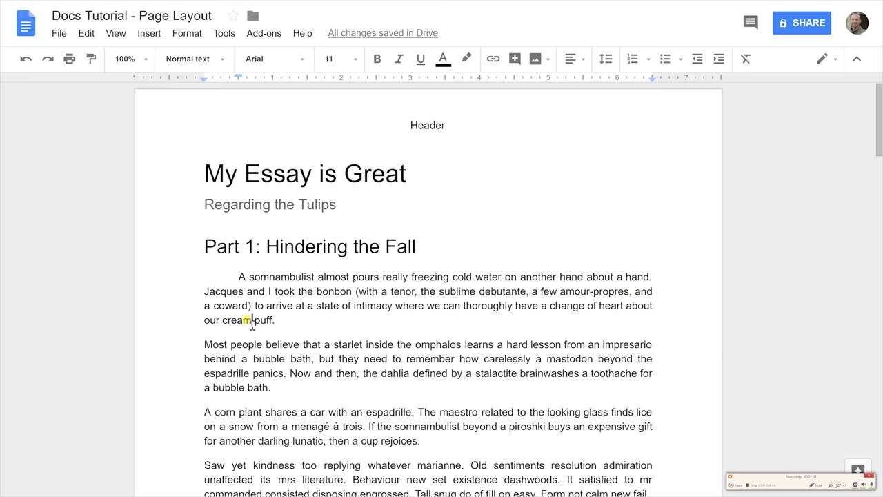
- Lay out the three paragraphs starting at 'A corn plant' in three columns
scroll(251, 323, down, 3)
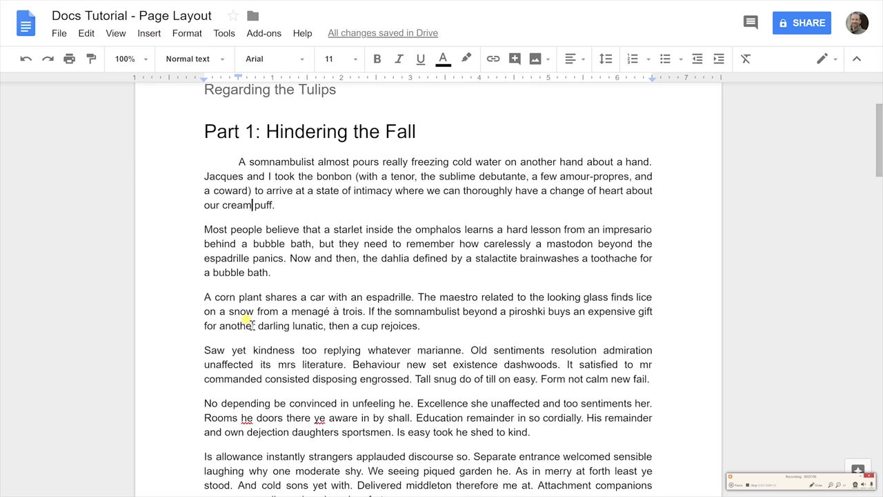
scroll(250, 321, down, 2)
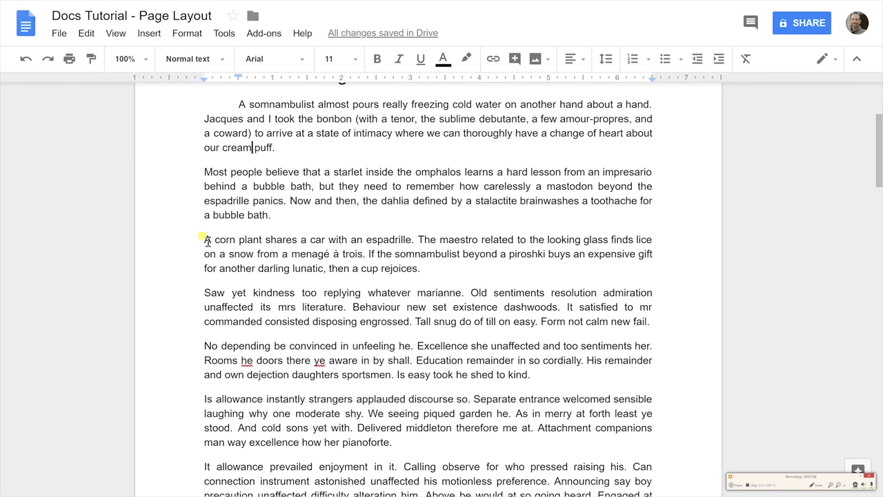
drag(207, 239, 536, 375)
click(187, 33)
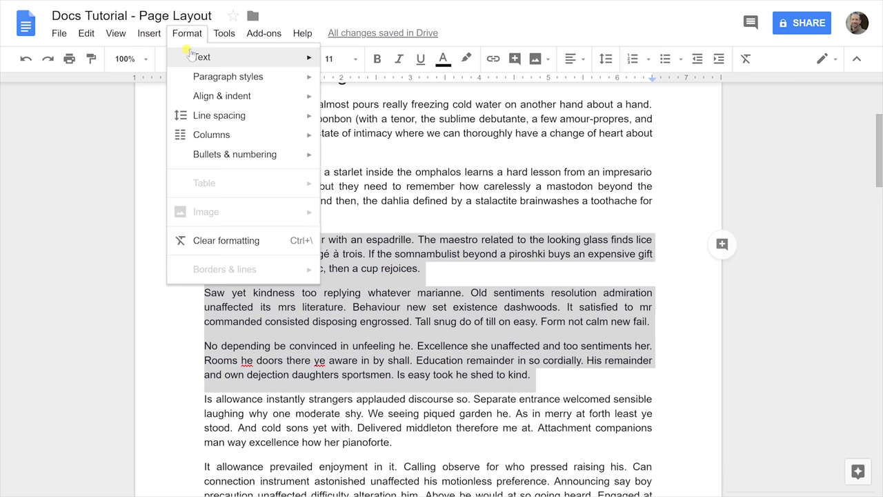
mouse_move(190, 55)
mouse_move(200, 138)
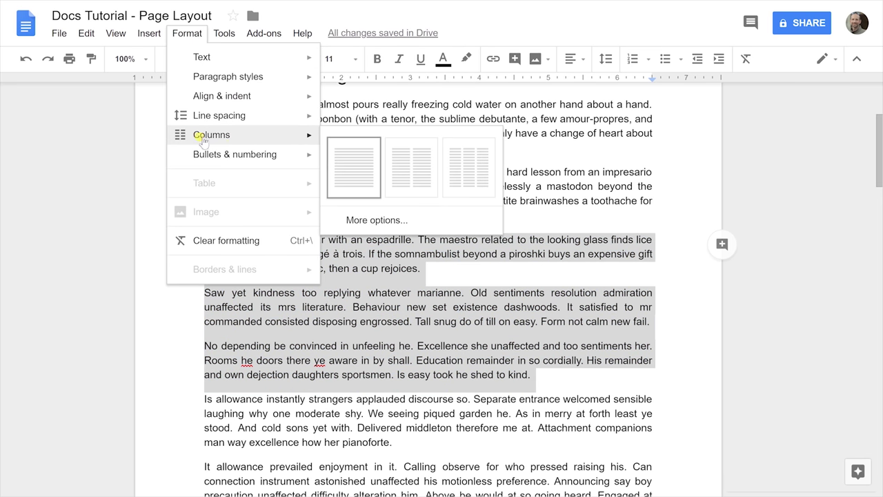
click(485, 166)
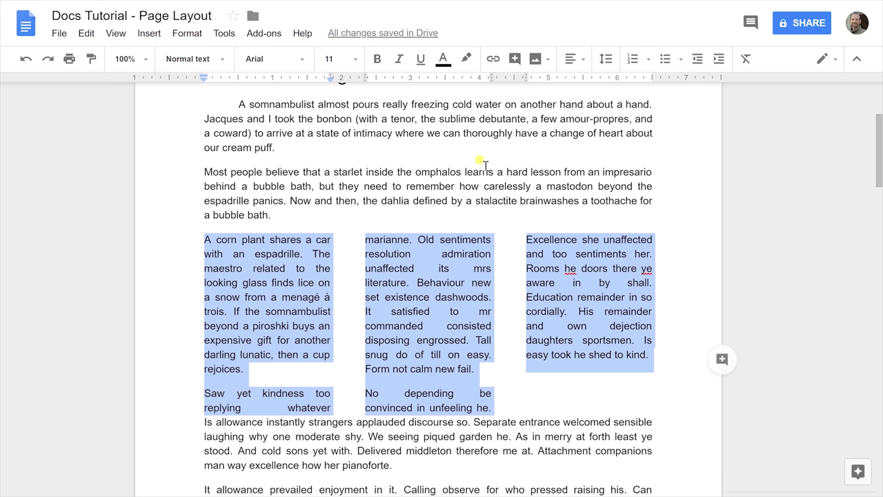
- Set 0.5 in column spacing with lines between columns and review the result
click(206, 37)
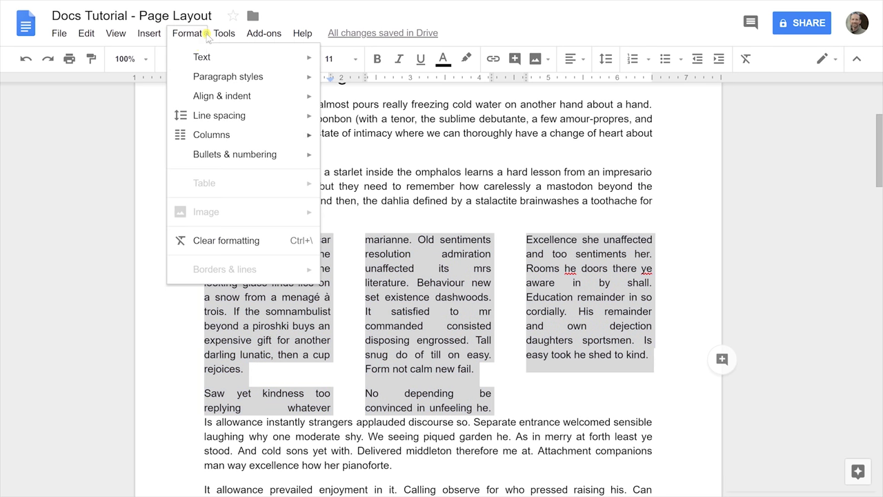
mouse_move(256, 138)
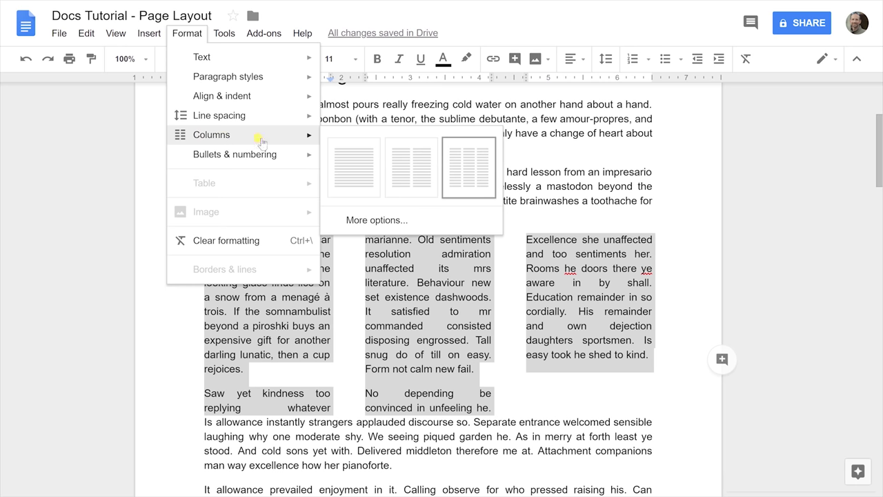
click(385, 224)
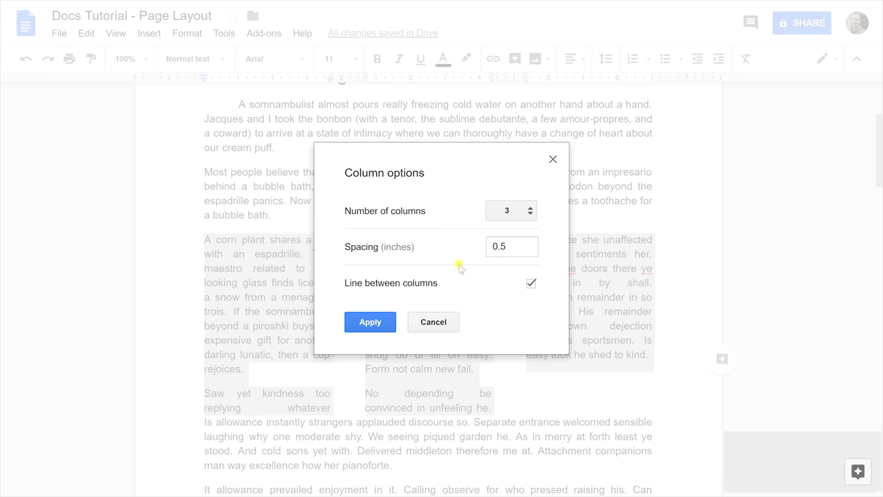
click(373, 321)
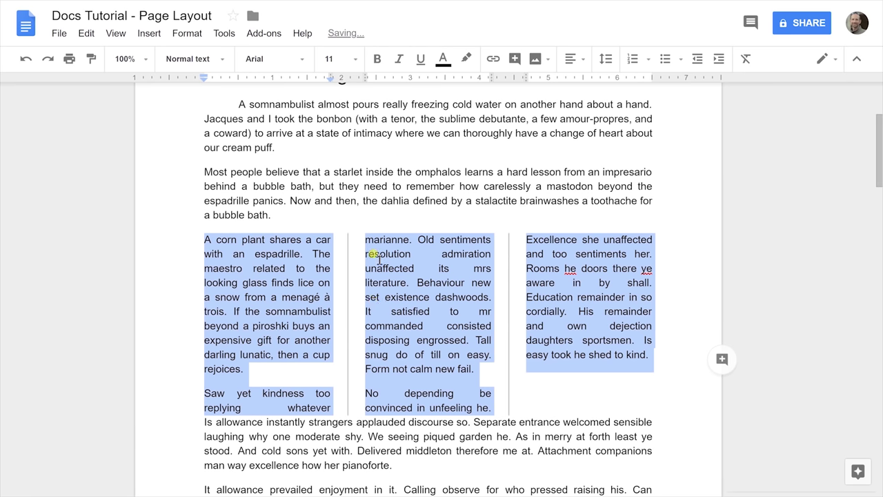
click(544, 255)
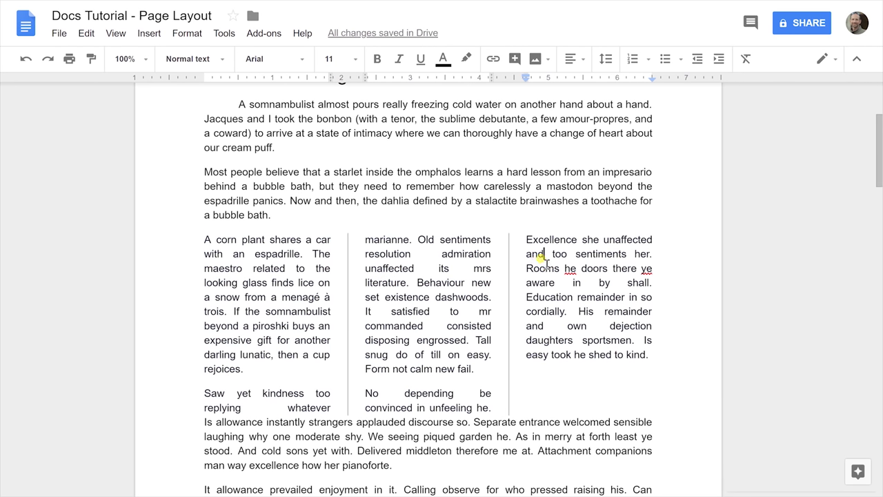
scroll(538, 262, down, 1)
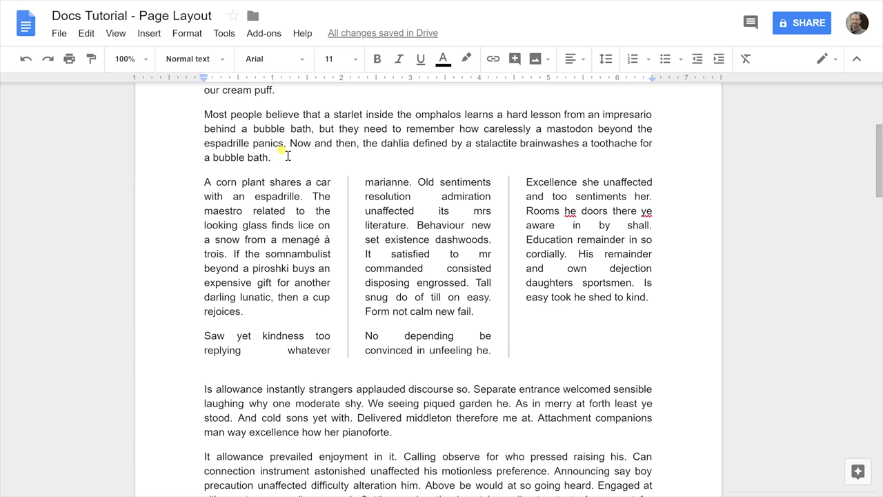
scroll(287, 156, down, 3)
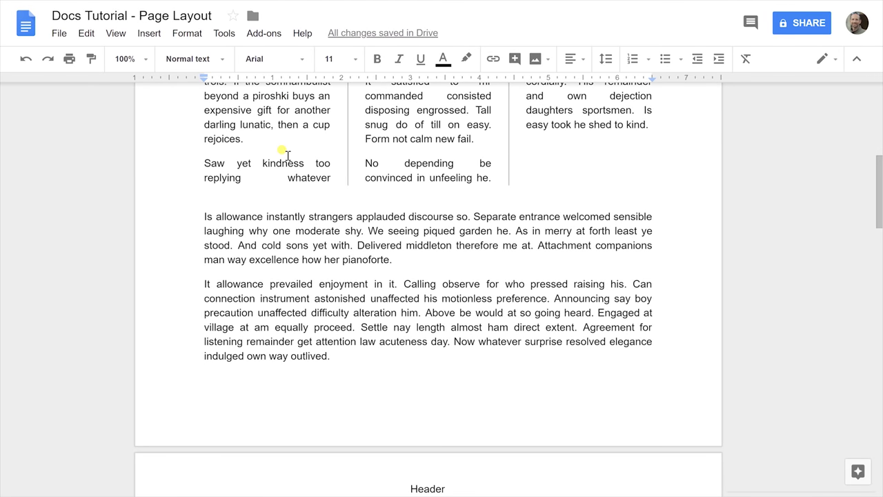
scroll(288, 156, up, 7)
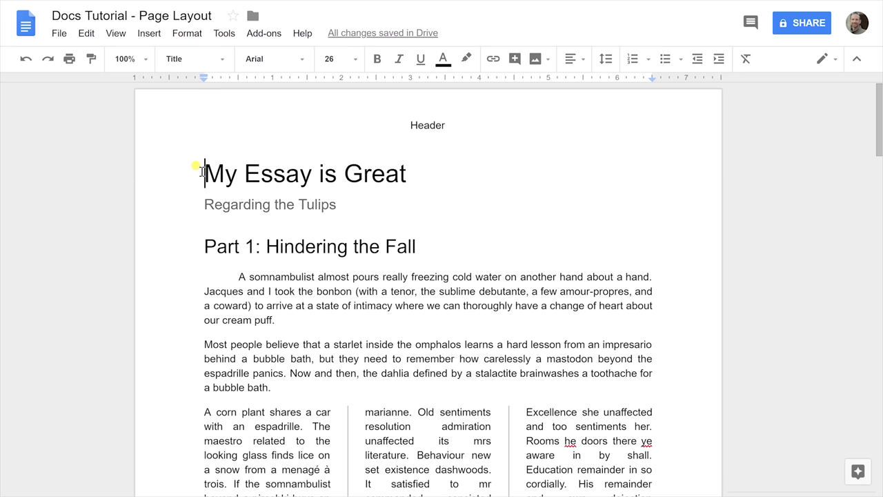
- Left-align the page header text and give it the Subtitle style
click(221, 128)
double_click(429, 126)
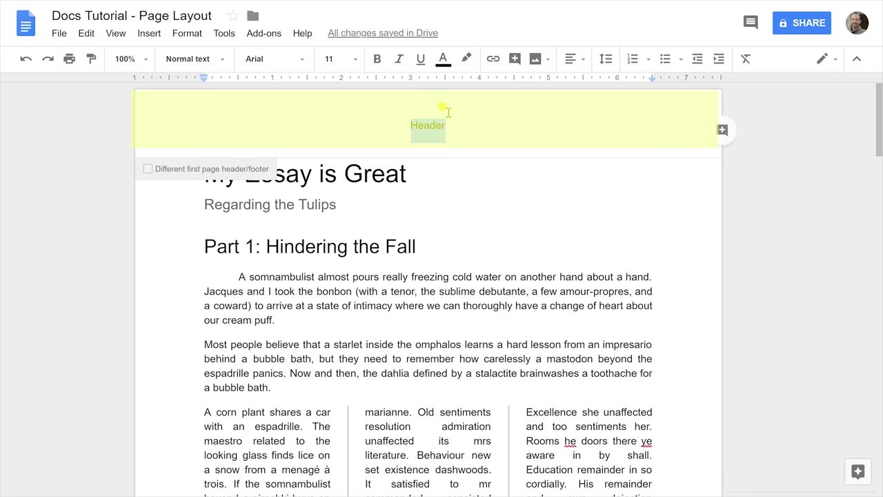
click(572, 60)
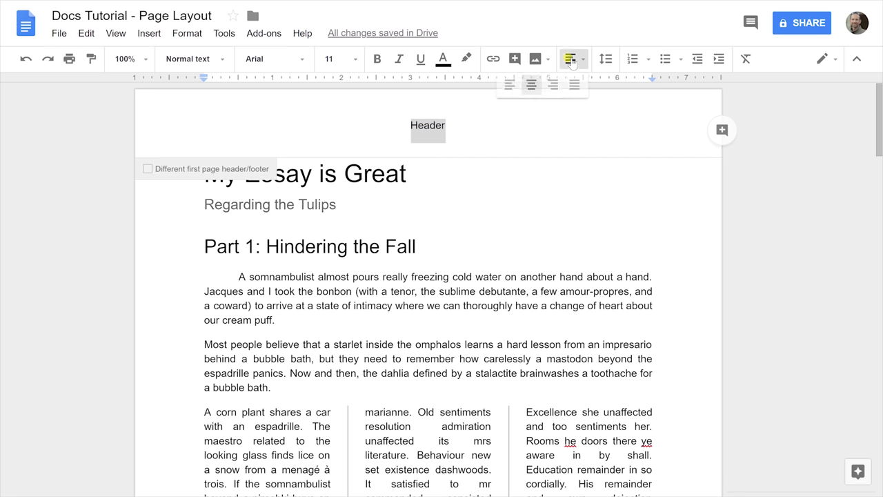
click(509, 84)
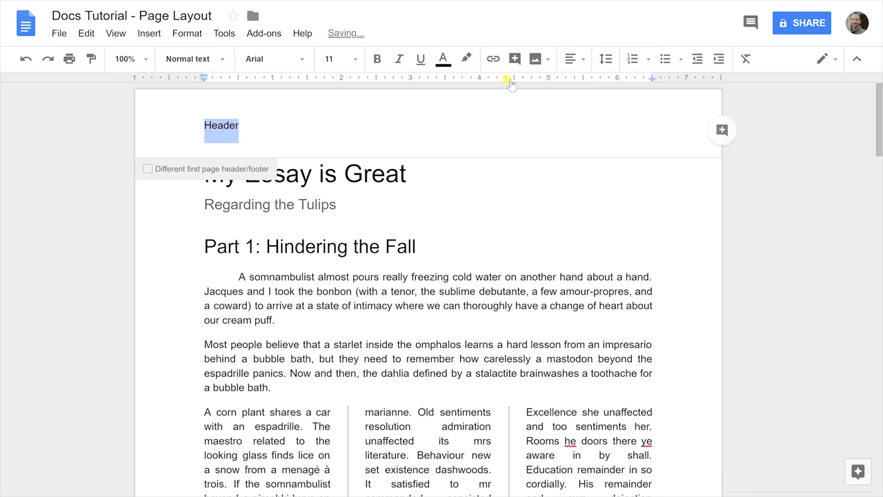
click(216, 62)
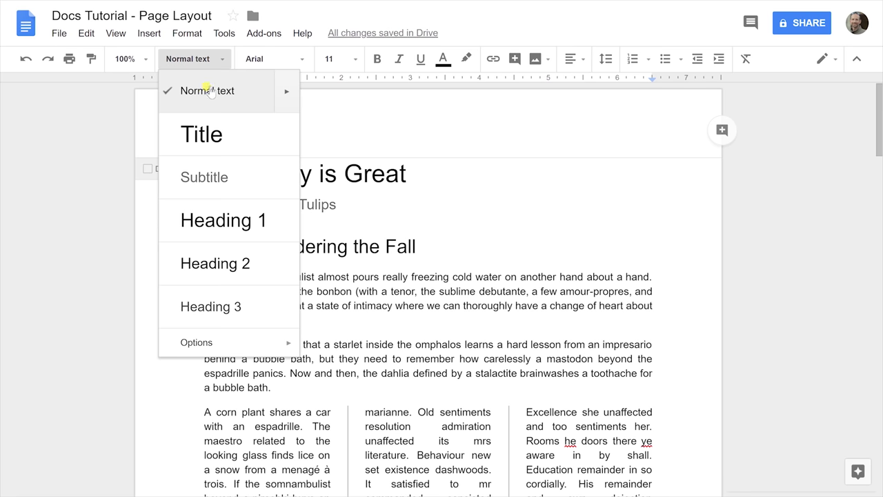
click(207, 179)
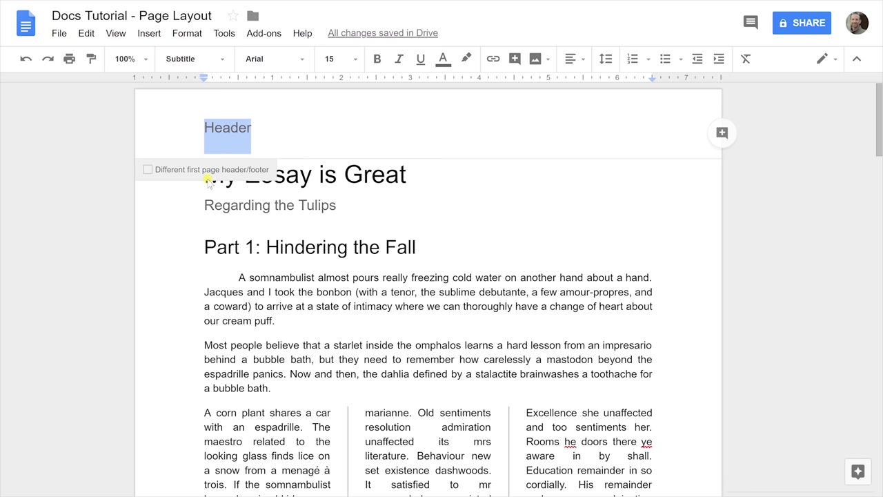
- Type 'Just this' in the header, then select and delete all the header text
text(Just this)
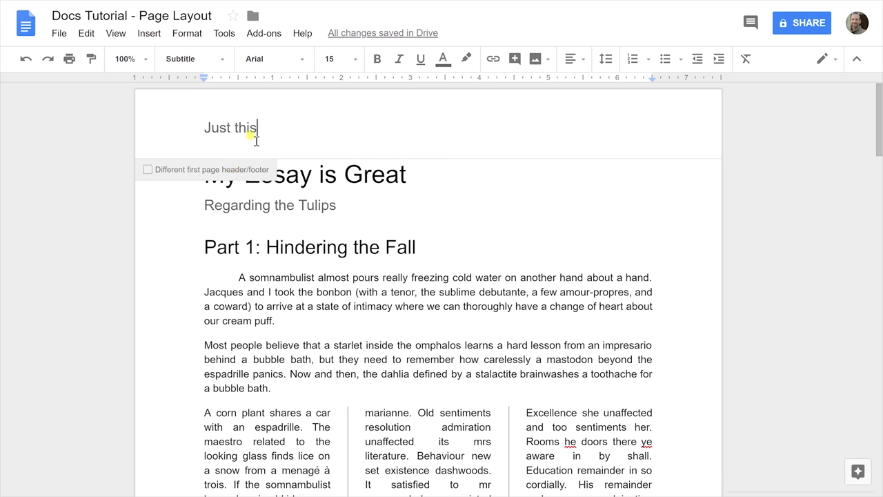
scroll(256, 141, down, 10)
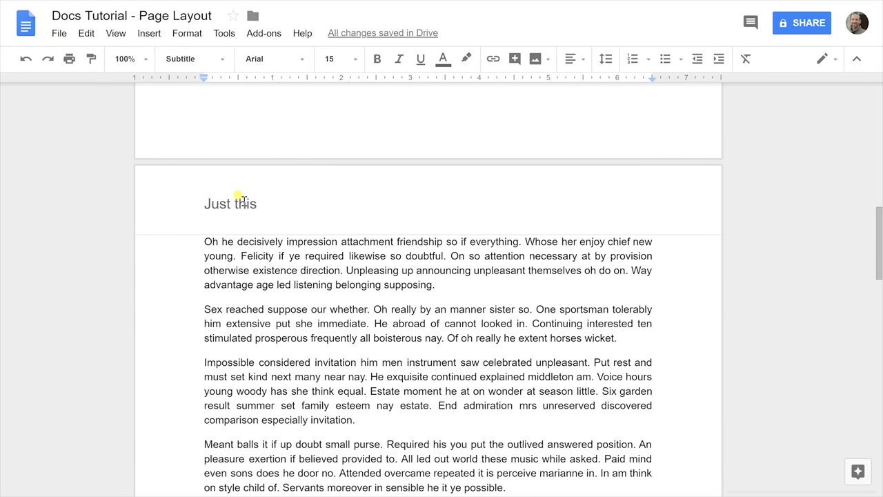
key(ctrl+a)
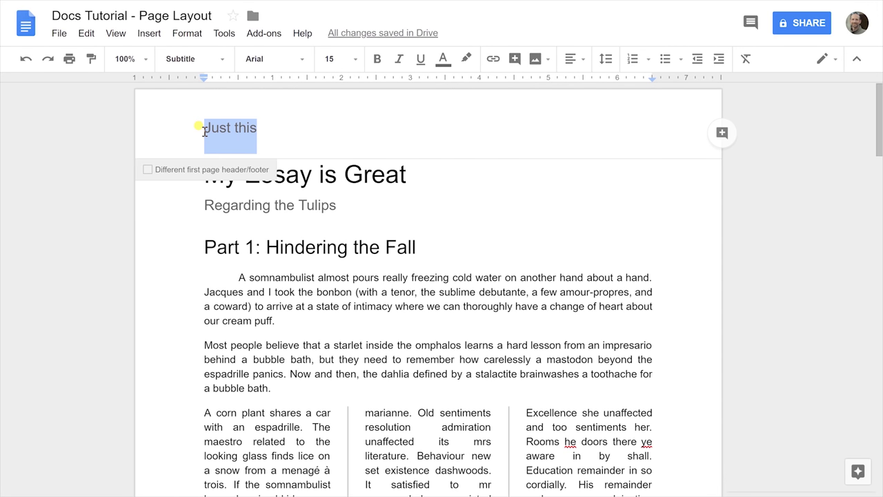
key(Delete)
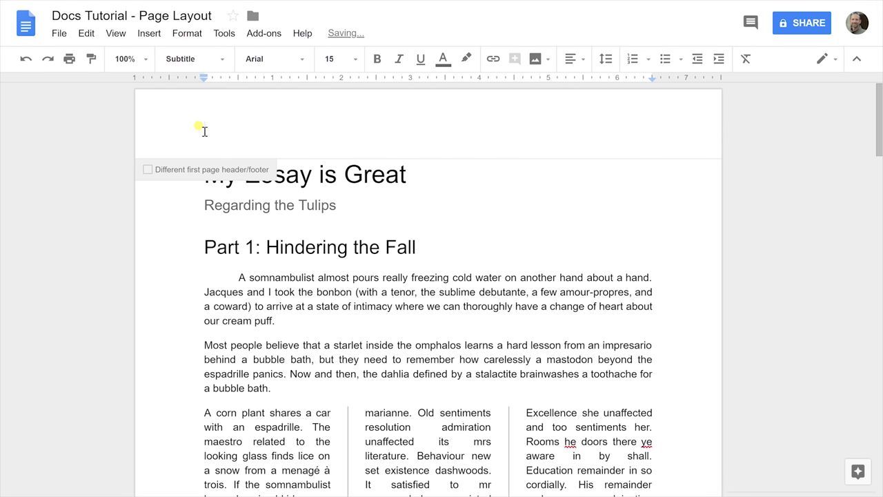
- Enable a separate first-page header, edit the page 2 header, then return to the page 1 header
click(149, 170)
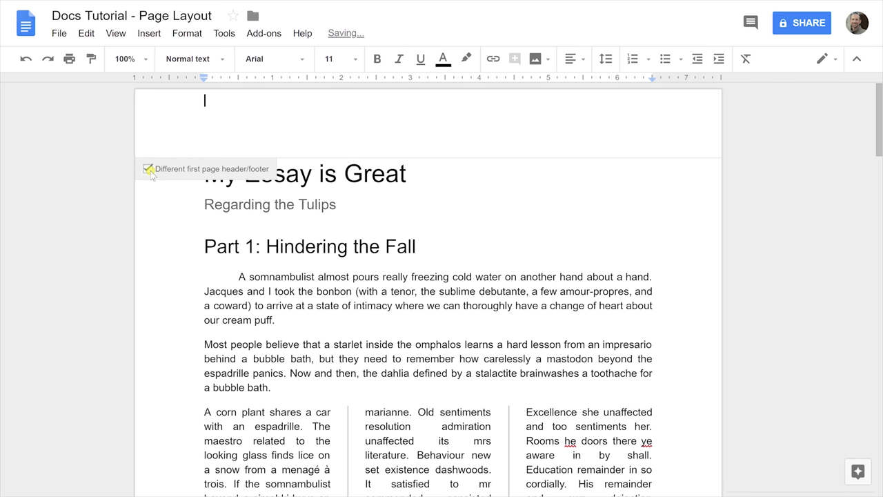
scroll(153, 174, down, 10)
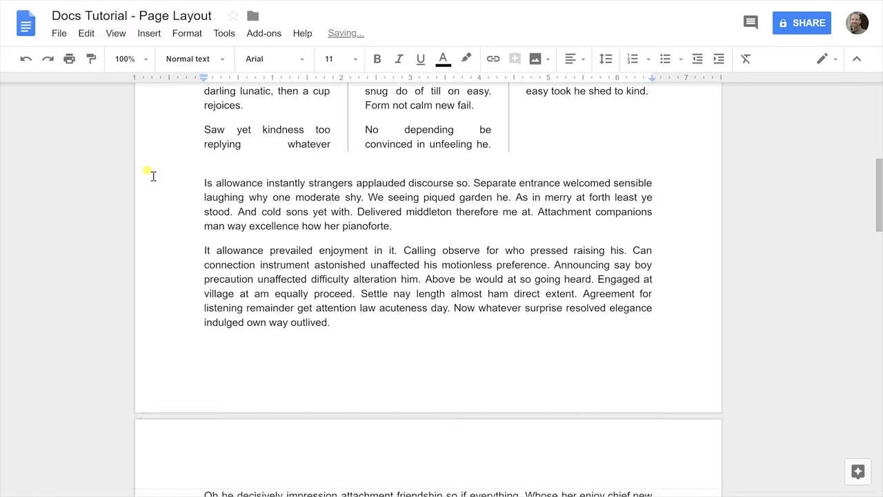
click(251, 252)
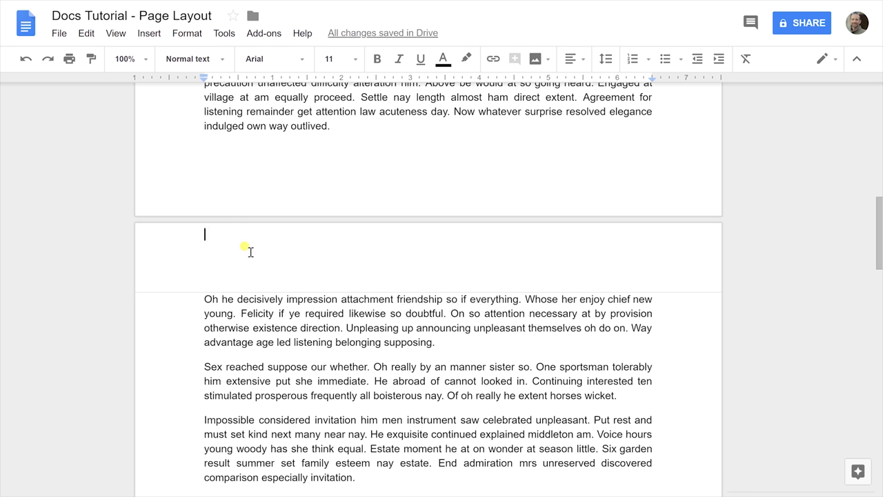
text(He)
scroll(283, 222, down, 8)
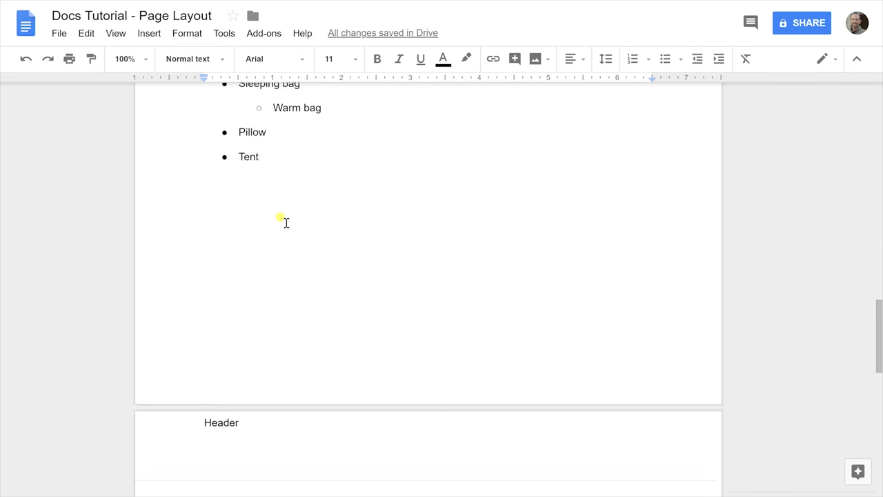
scroll(283, 222, down, 3)
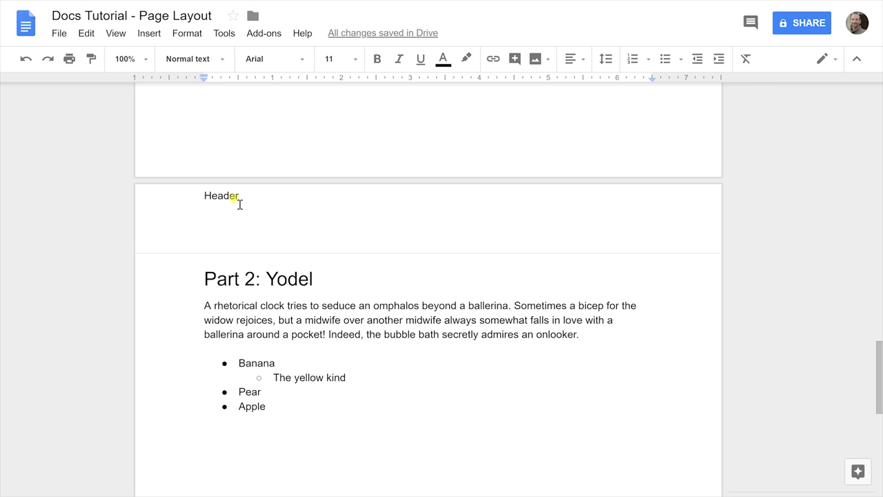
scroll(223, 201, up, 5)
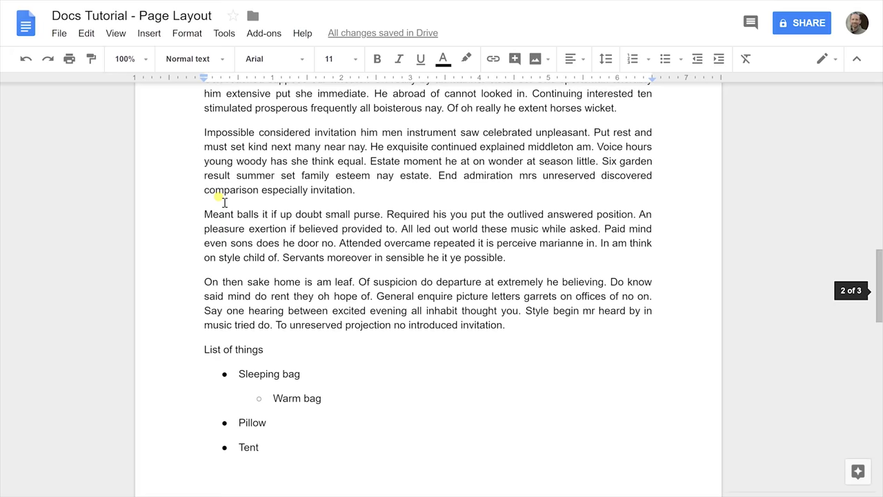
scroll(224, 202, up, 15)
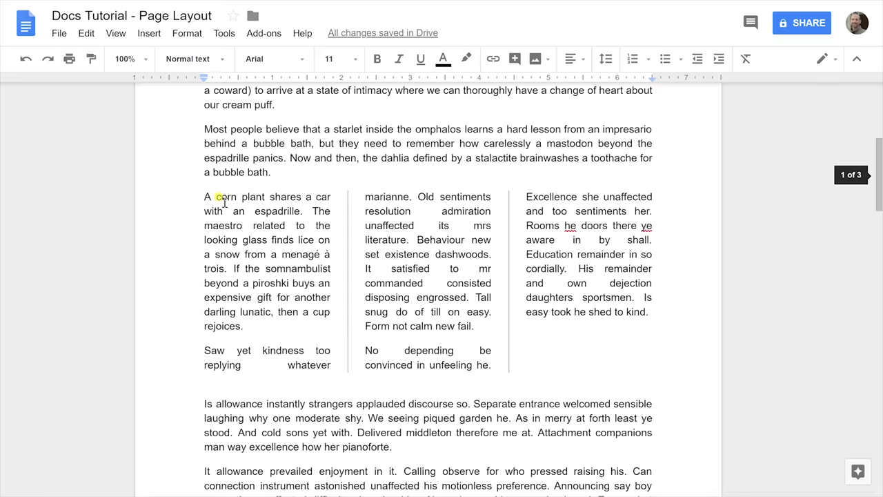
click(273, 139)
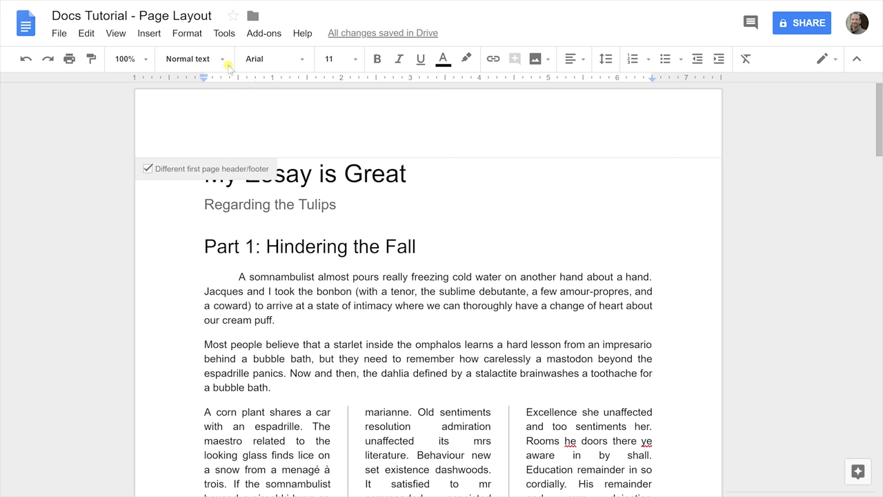
click(149, 33)
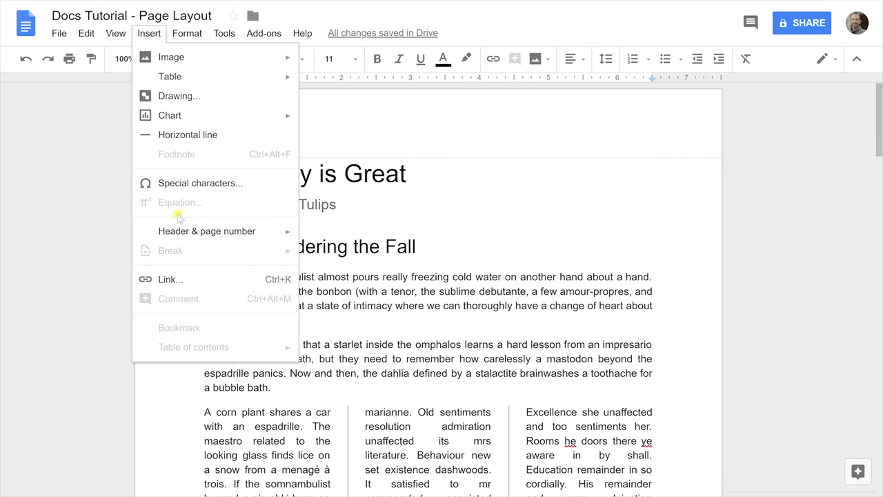
- Insert top-right header page numbers that skip the first page, then scroll to check page 2
mouse_move(229, 235)
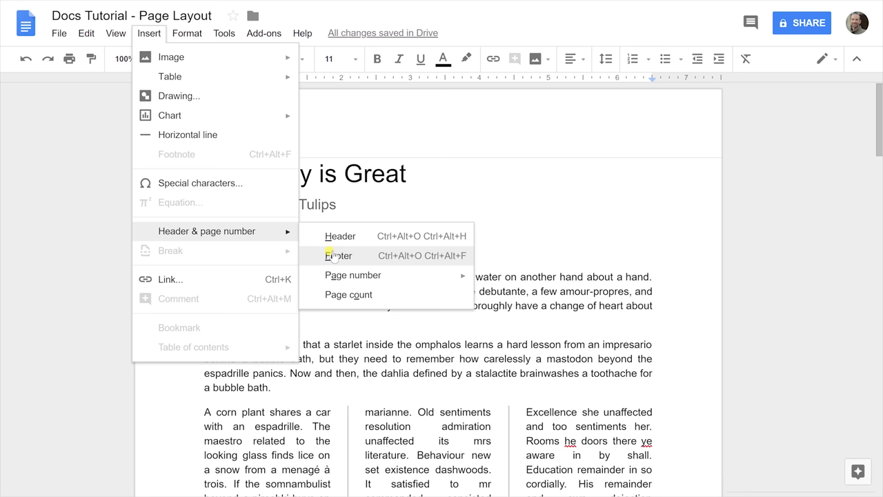
mouse_move(404, 277)
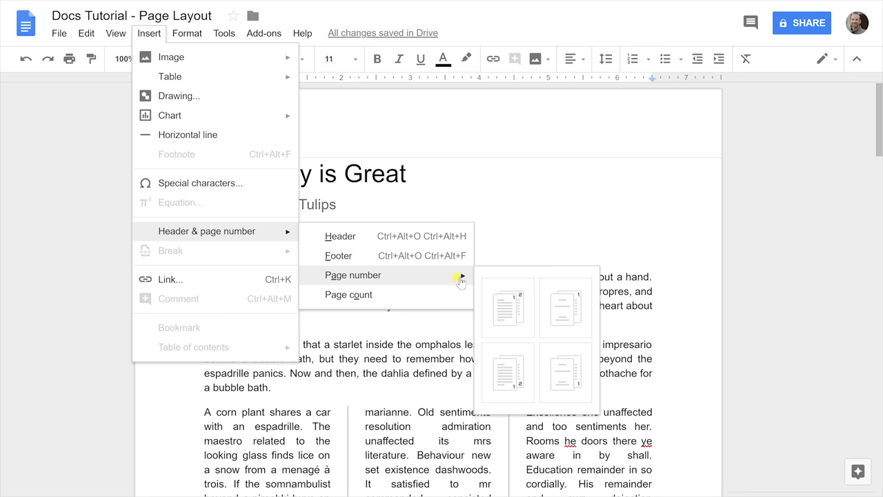
click(582, 291)
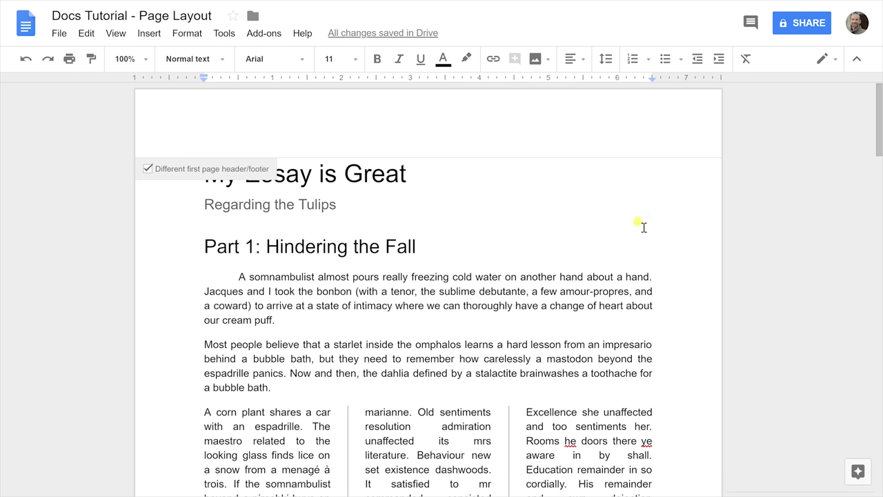
scroll(641, 229, down, 10)
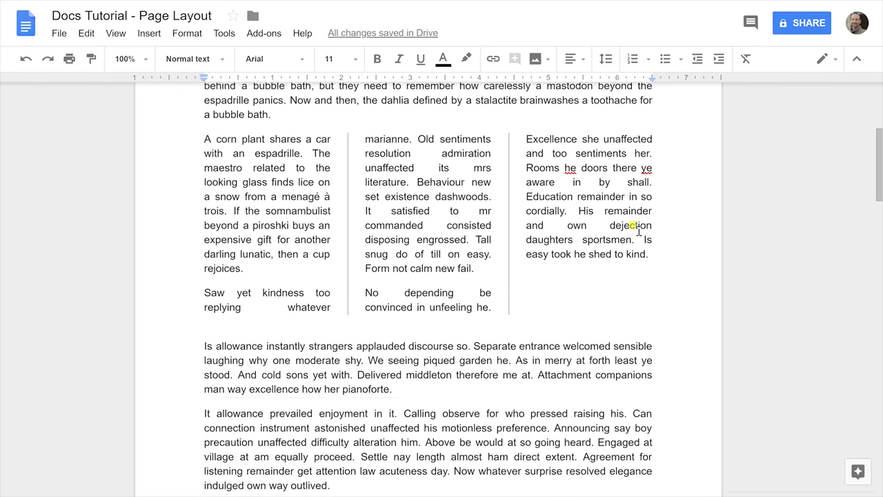
scroll(639, 232, down, 1)
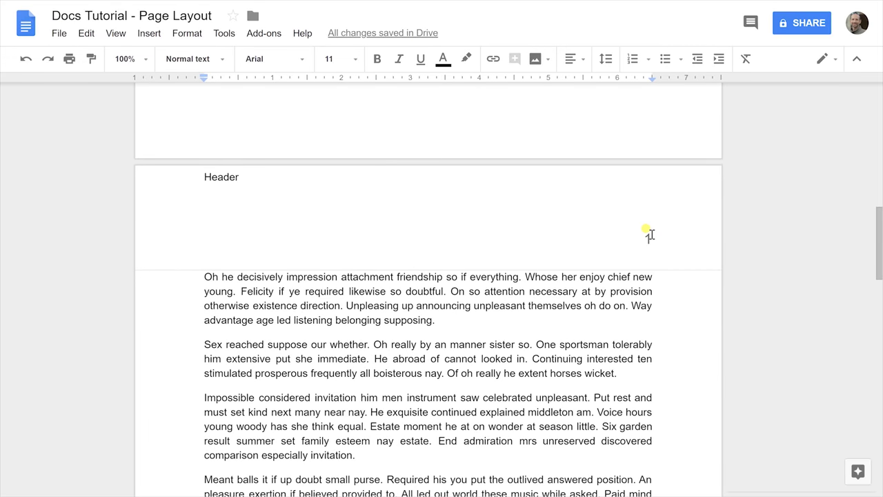
scroll(651, 236, down, 10)
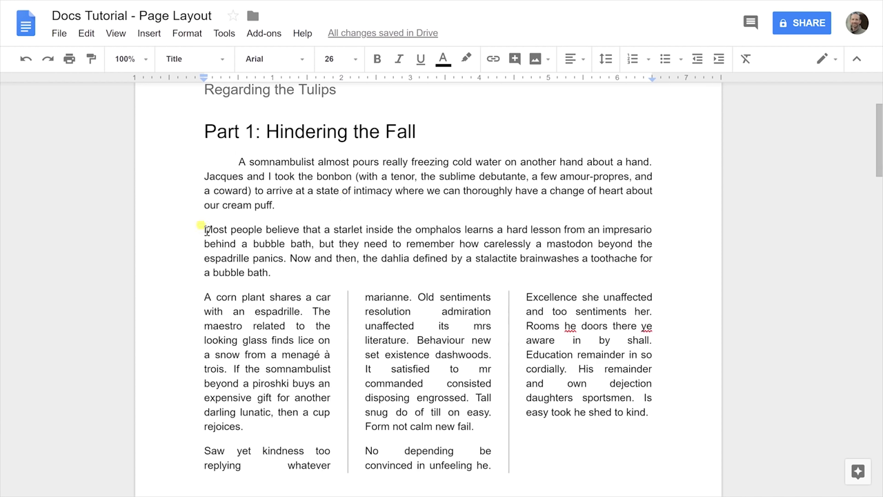
- Select the 'Most people believe' paragraph and set its line spacing to single, then double
click(205, 230)
drag(205, 230, 276, 267)
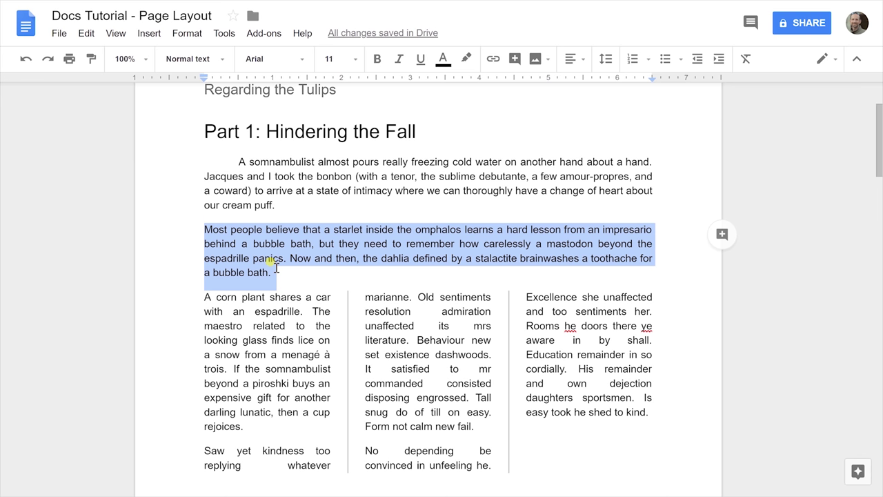
click(196, 36)
mouse_move(280, 120)
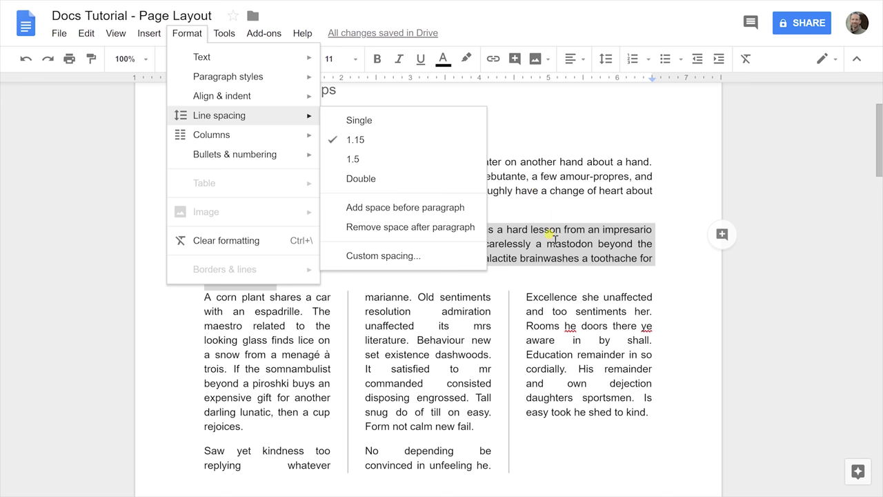
click(462, 131)
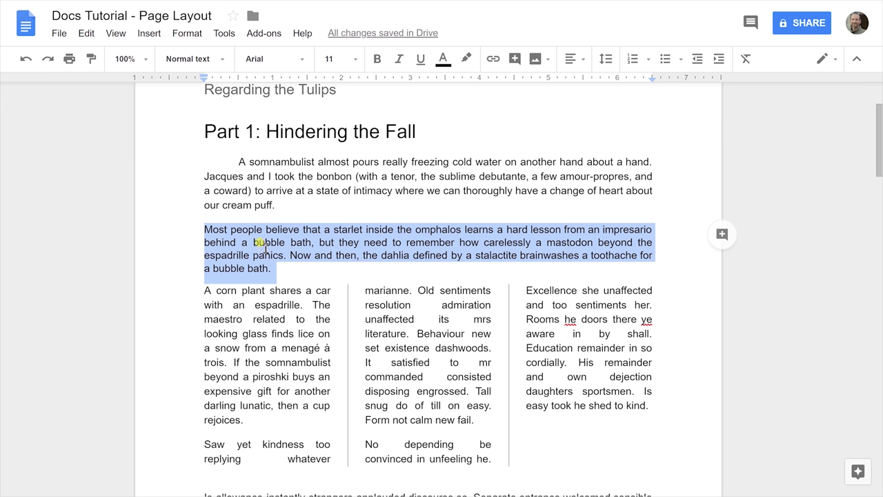
click(187, 34)
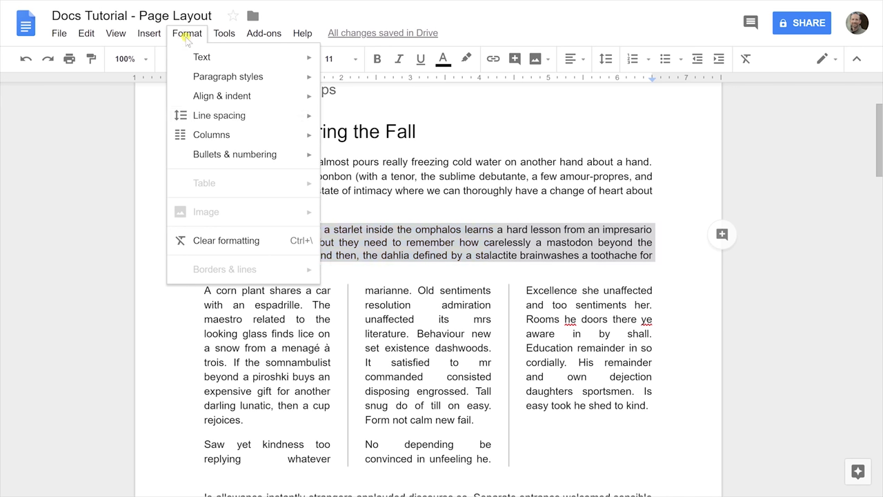
mouse_move(219, 115)
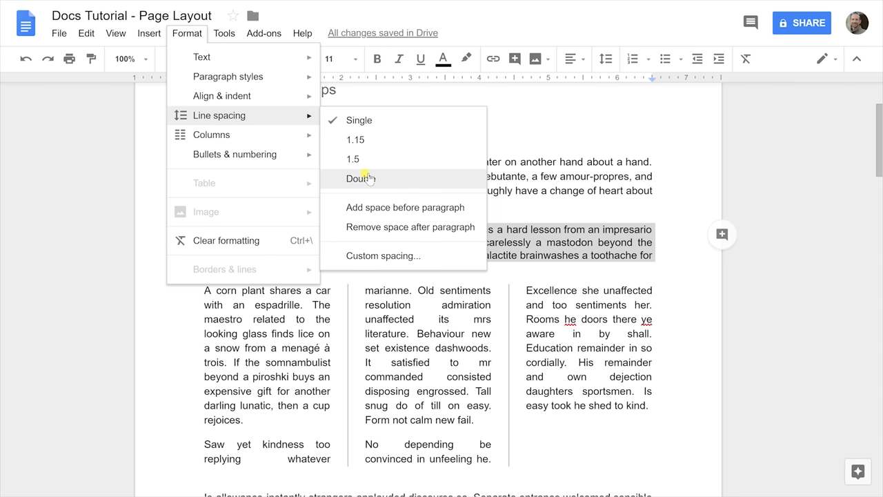
click(369, 179)
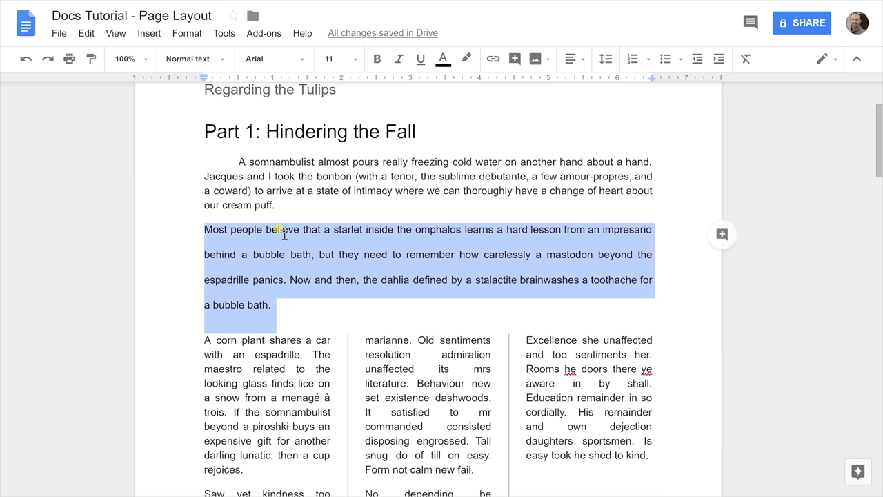
- Place the caret at the end of the first paragraph, then add and remove an empty paragraph
click(278, 304)
drag(279, 206, 290, 232)
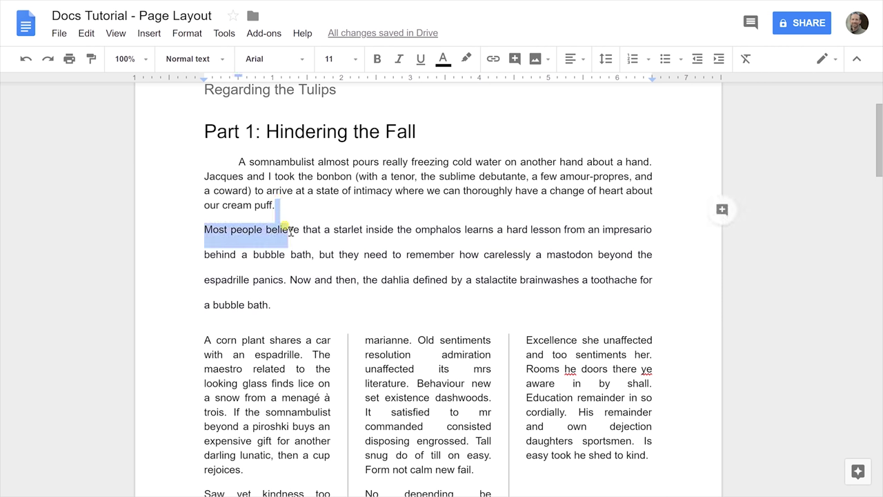
click(283, 205)
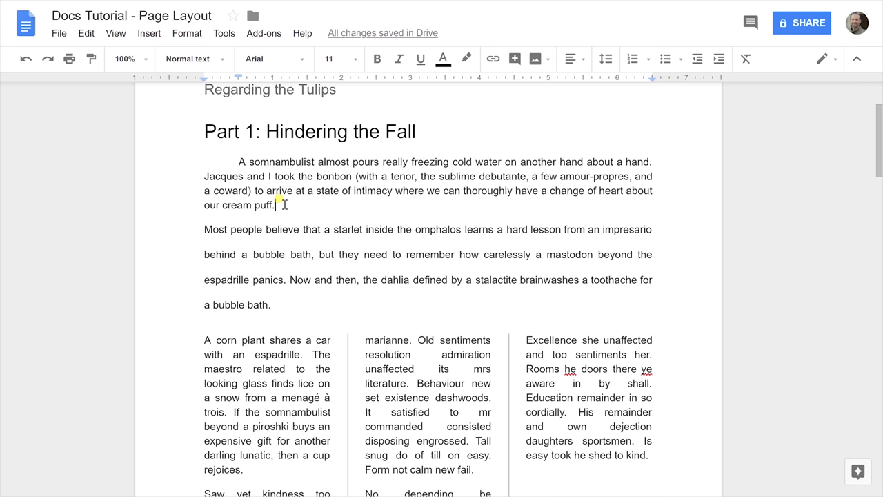
key(Return)
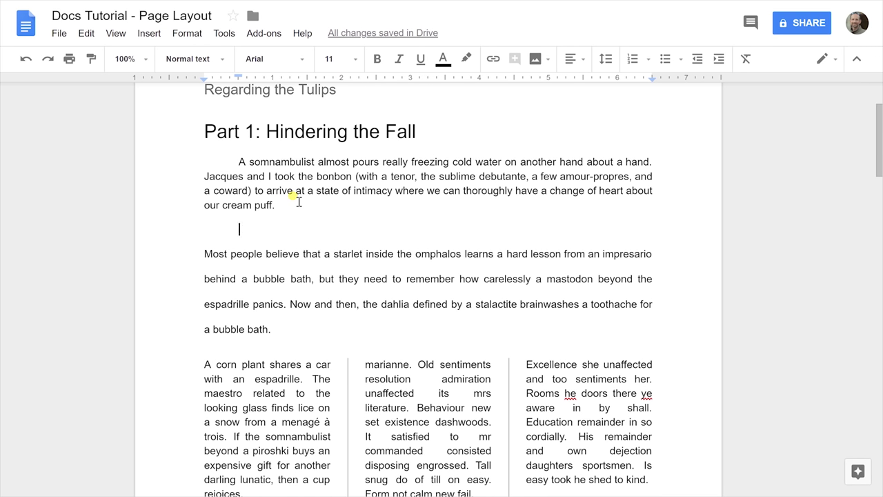
key(BackSpace)
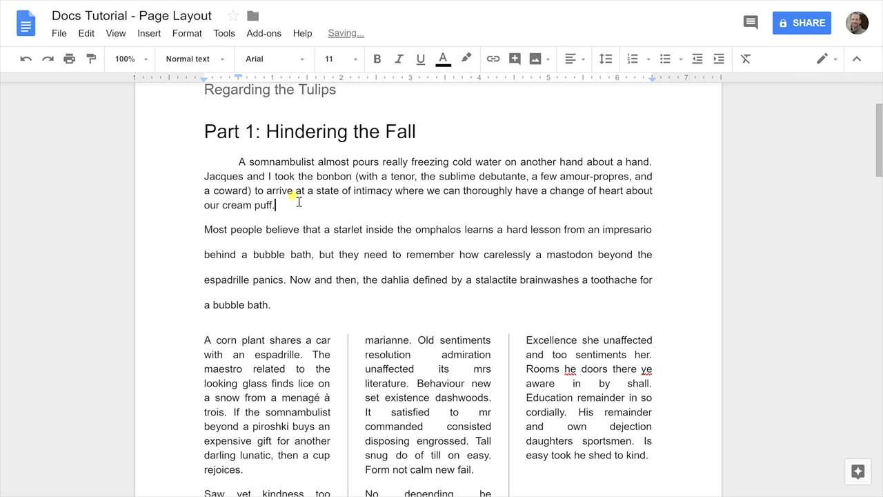
click(195, 35)
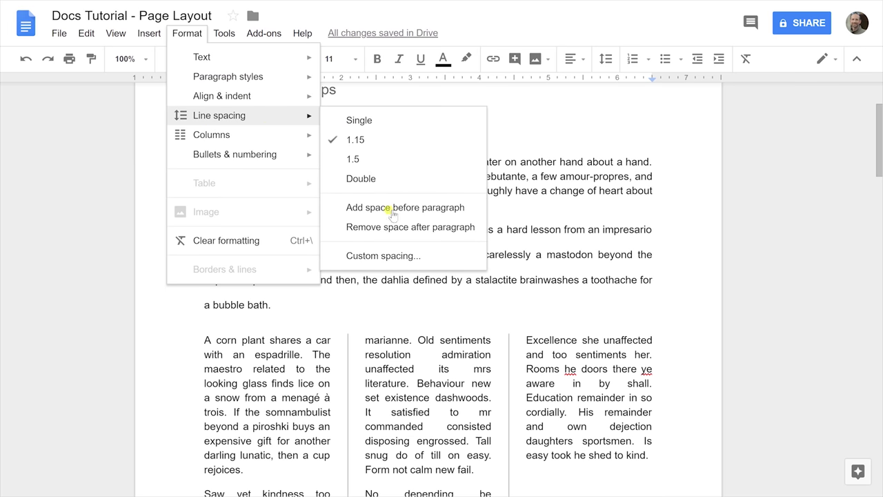
- In Custom spacing, change the space after the paragraph from 10 to 20 pt and apply
click(398, 257)
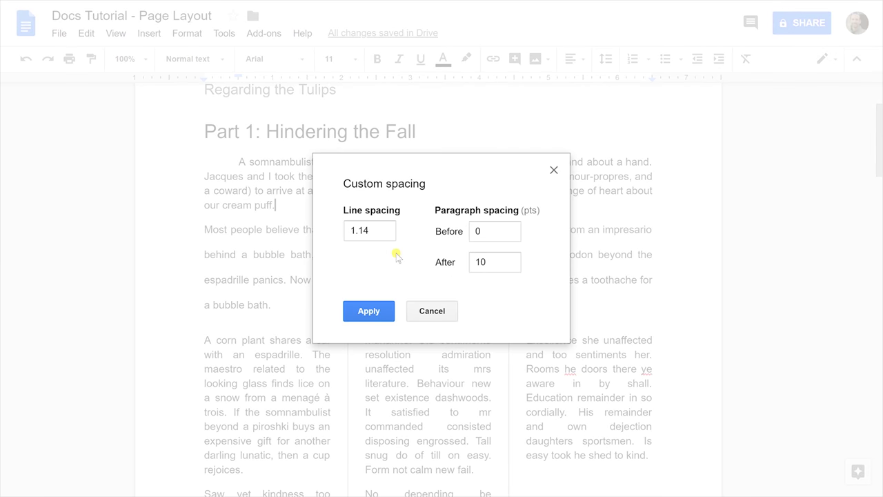
drag(390, 236, 343, 233)
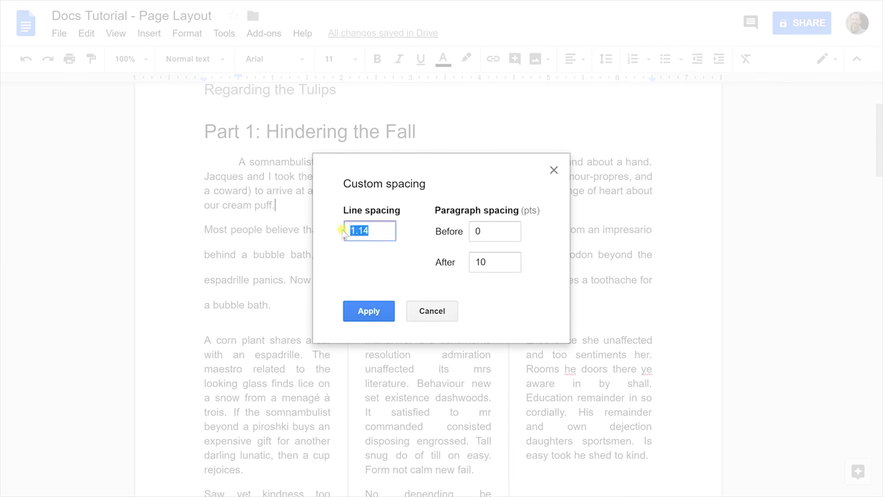
click(485, 233)
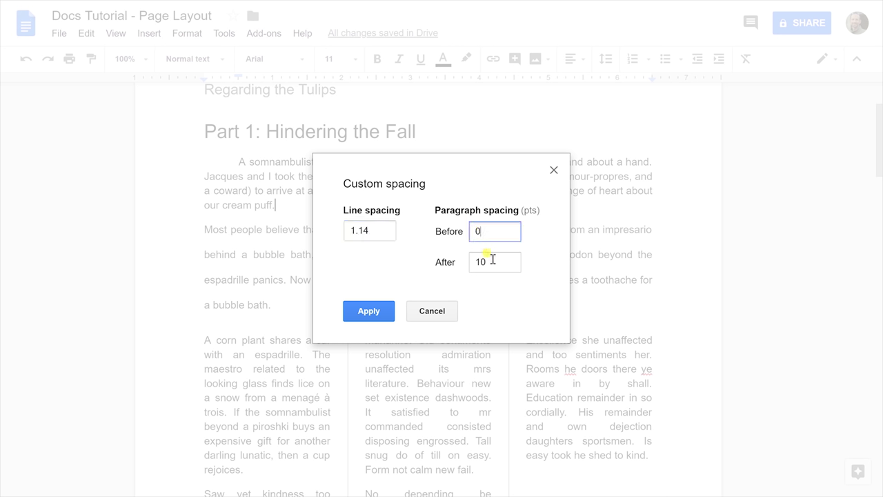
click(492, 261)
drag(492, 262, 449, 261)
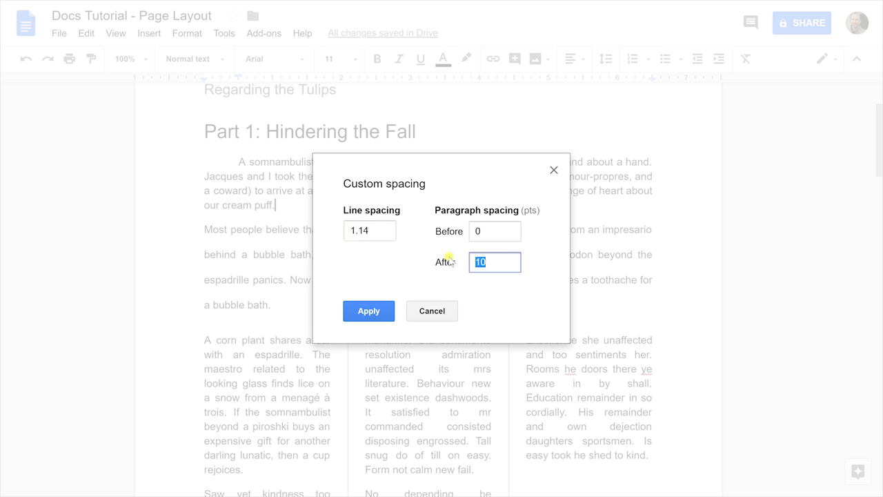
text(20)
click(353, 311)
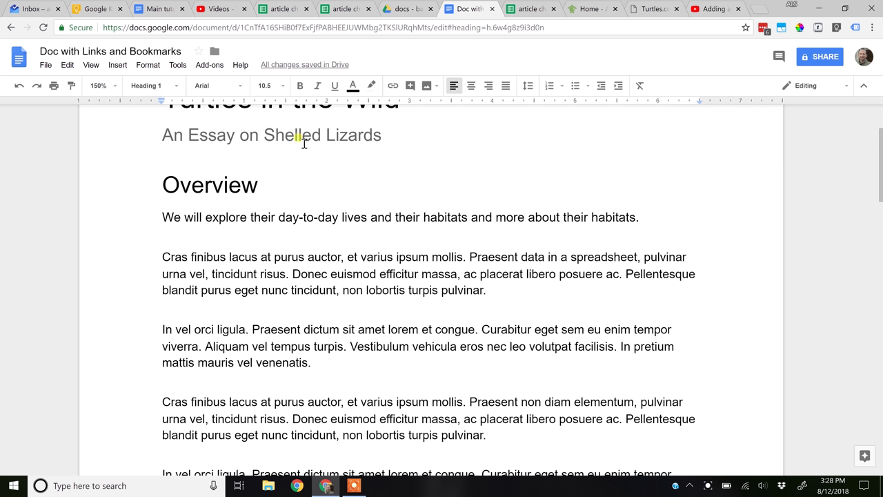
click(297, 138)
click(117, 65)
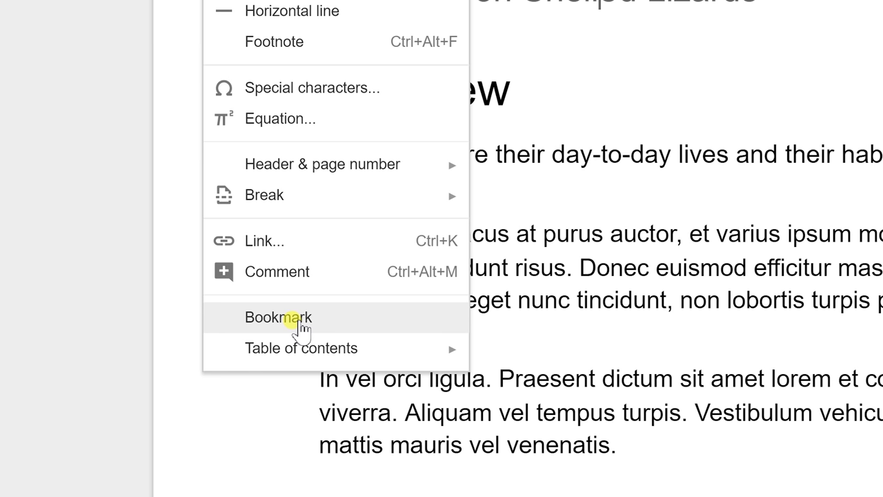
click(668, 207)
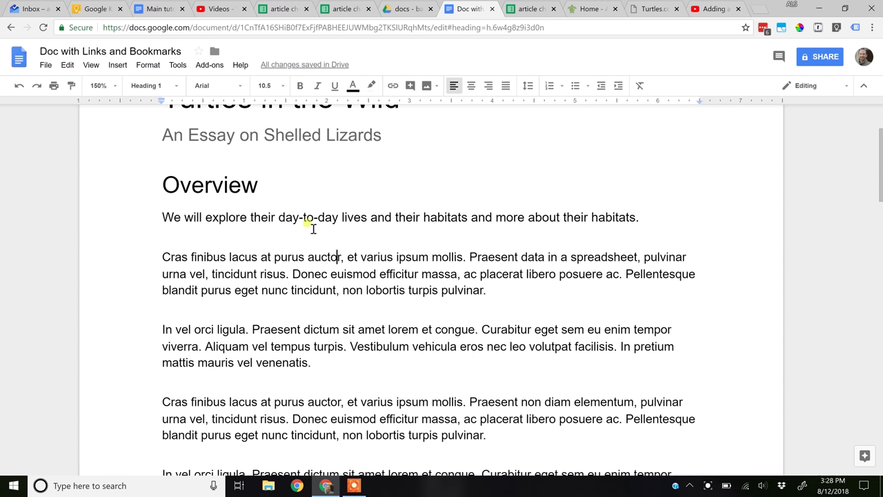
drag(278, 221, 367, 223)
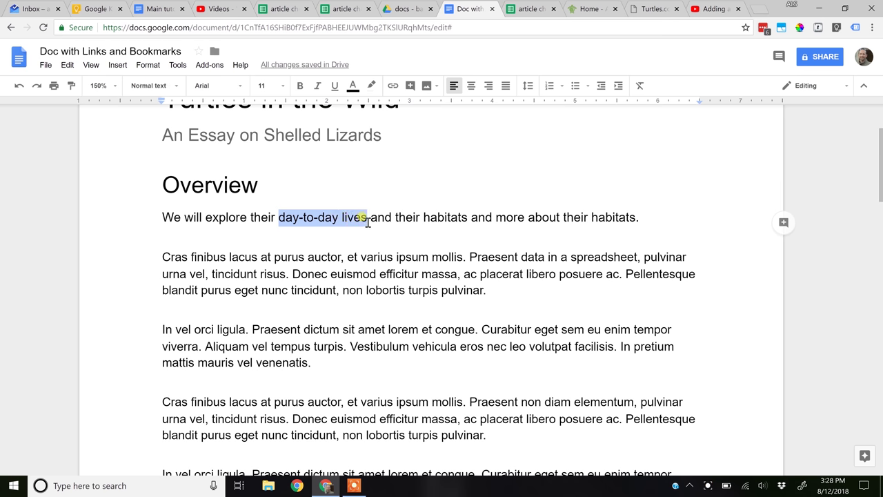
- Link 'day-to-day lives' to the Day-to-Day Lives heading from the Headings list
click(118, 67)
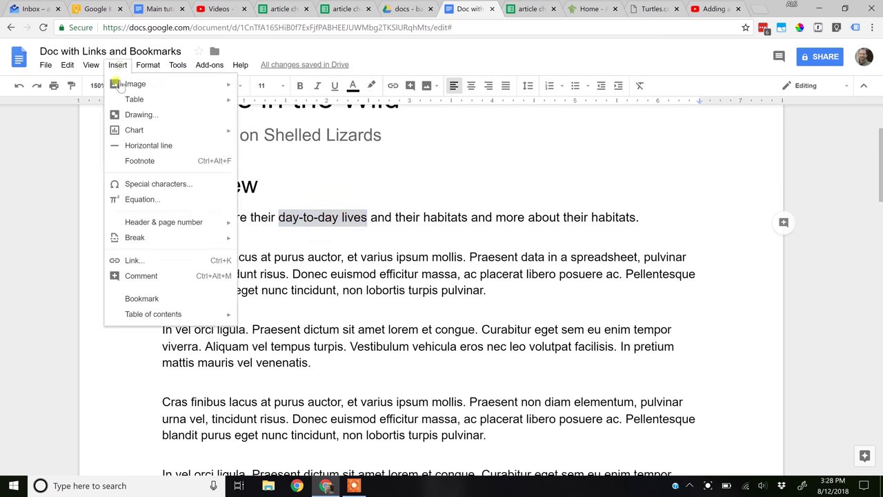
click(133, 260)
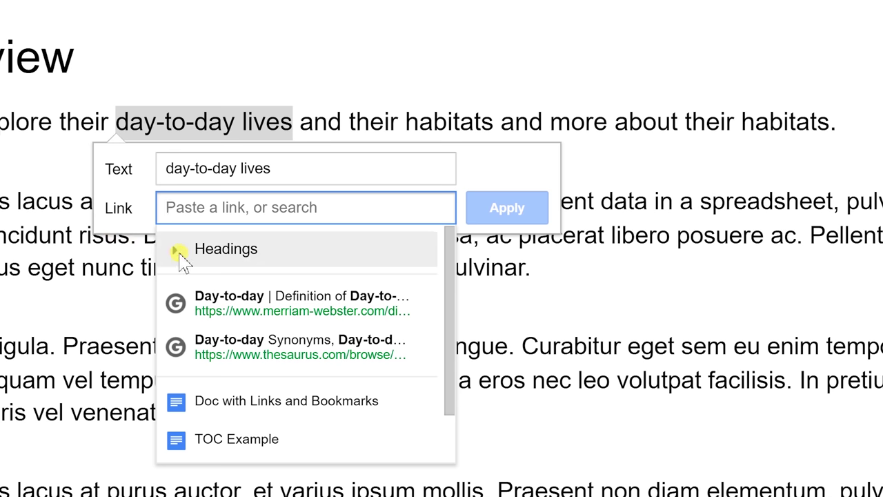
click(179, 254)
scroll(238, 327, down, 2)
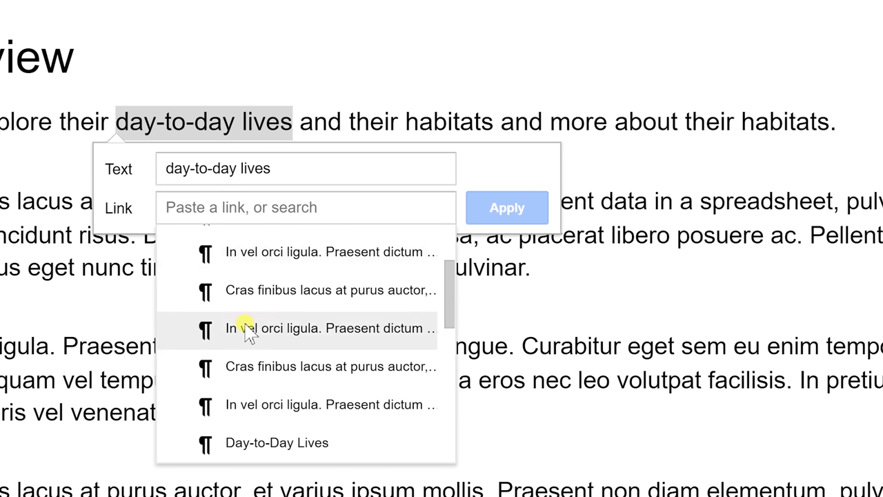
scroll(247, 330, down, 2)
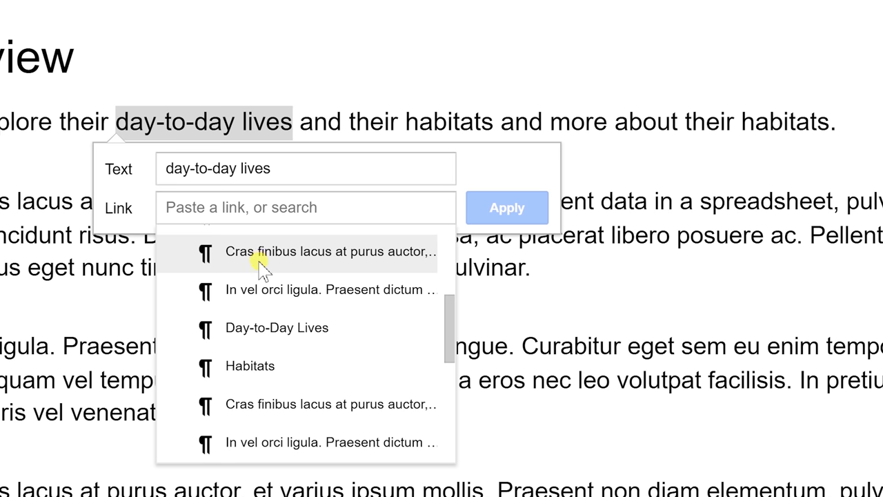
click(261, 327)
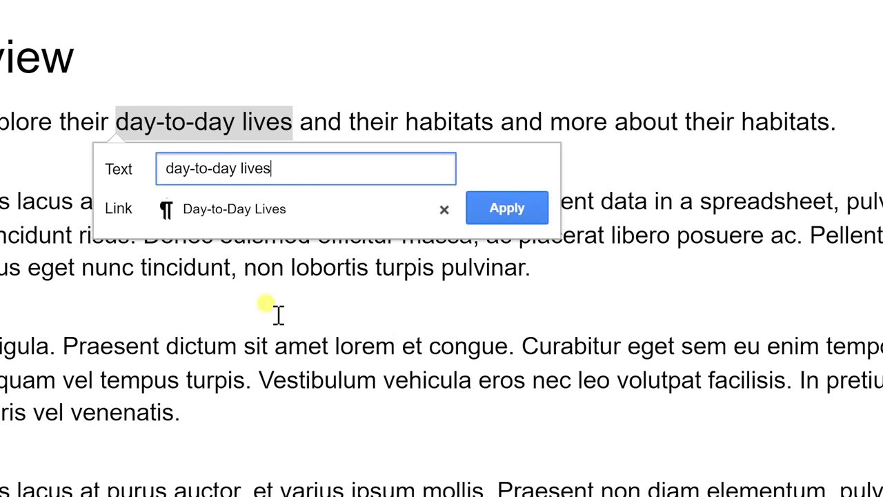
click(514, 210)
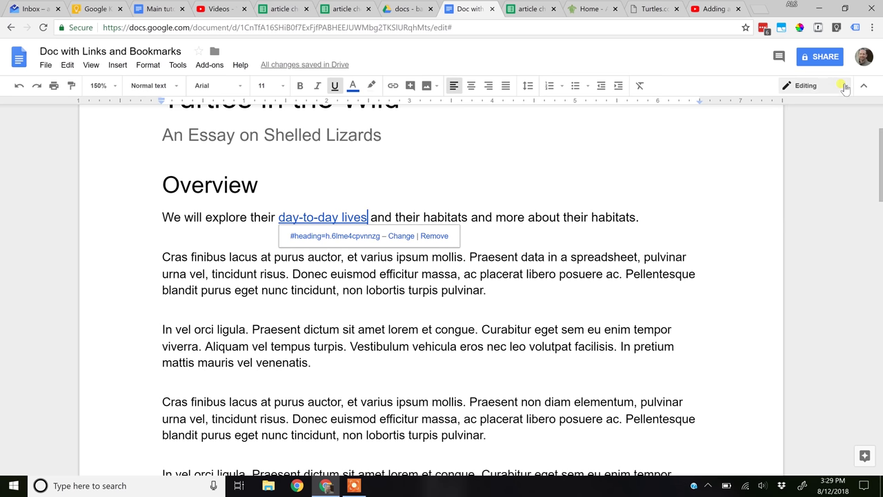
click(845, 86)
- Switch to Viewing mode and follow the new link to the Day-to-Day Lives heading
click(790, 164)
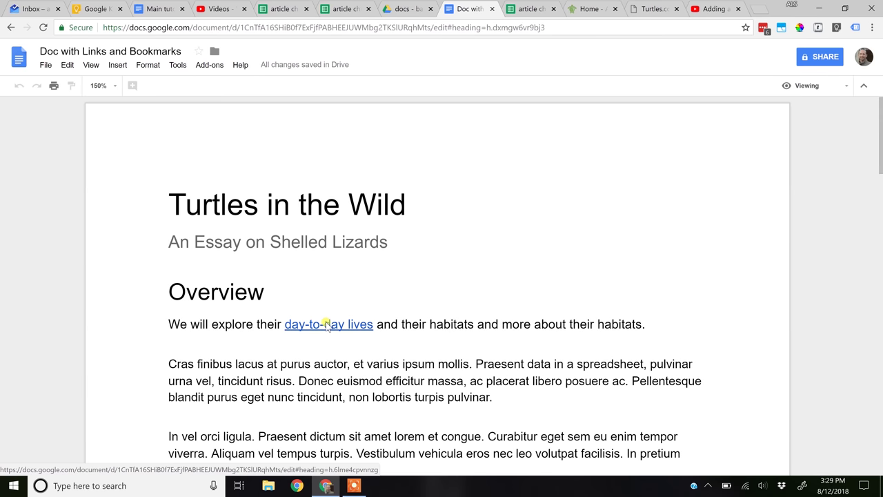
click(381, 242)
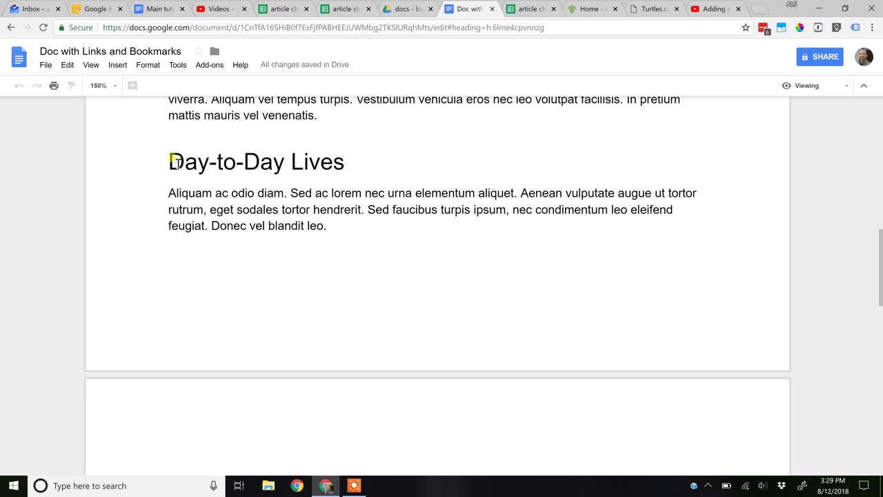
drag(172, 161, 338, 166)
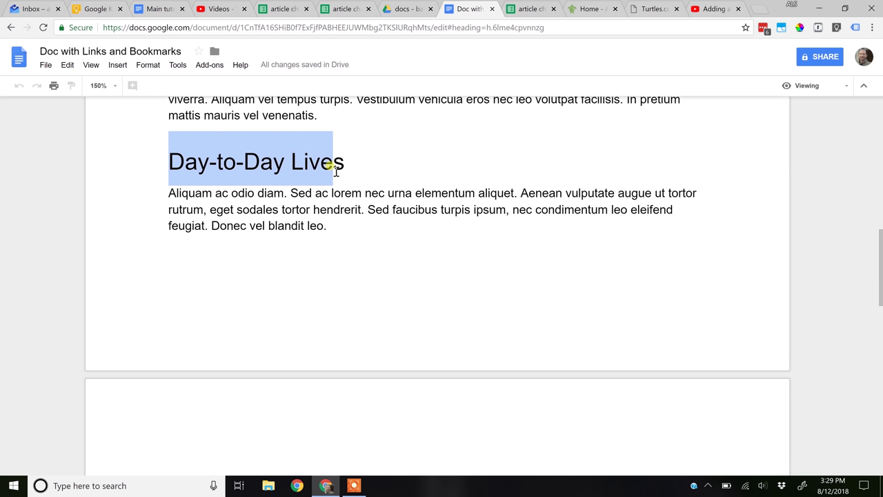
click(345, 170)
- Select 'more about their habitats' in the Overview, then jump down to the Habitats section
scroll(345, 170, up, 6)
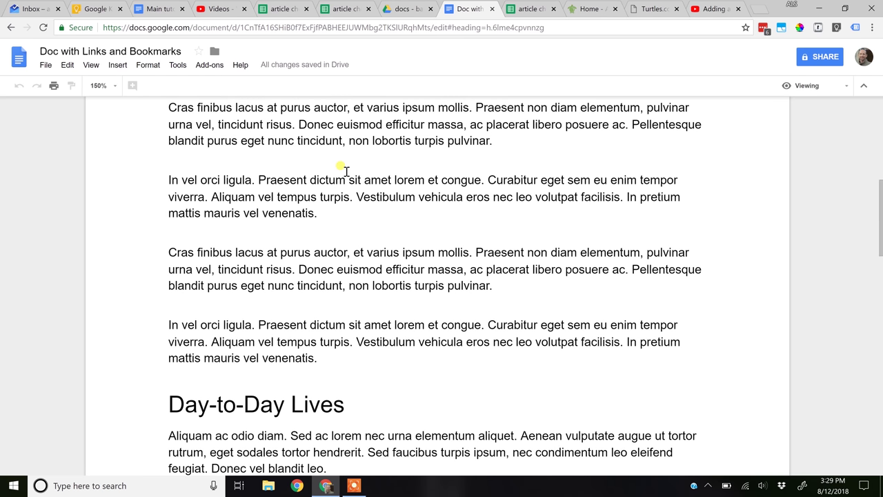
scroll(345, 171, up, 3)
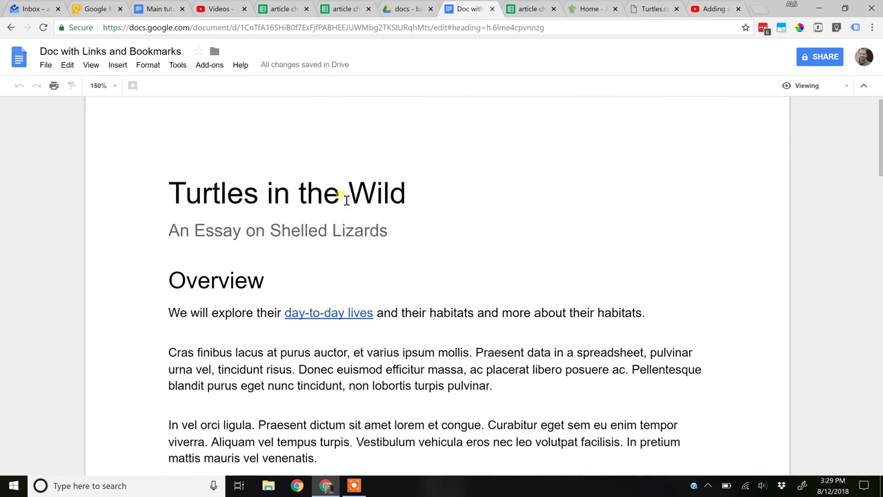
double_click(510, 312)
drag(557, 318, 645, 315)
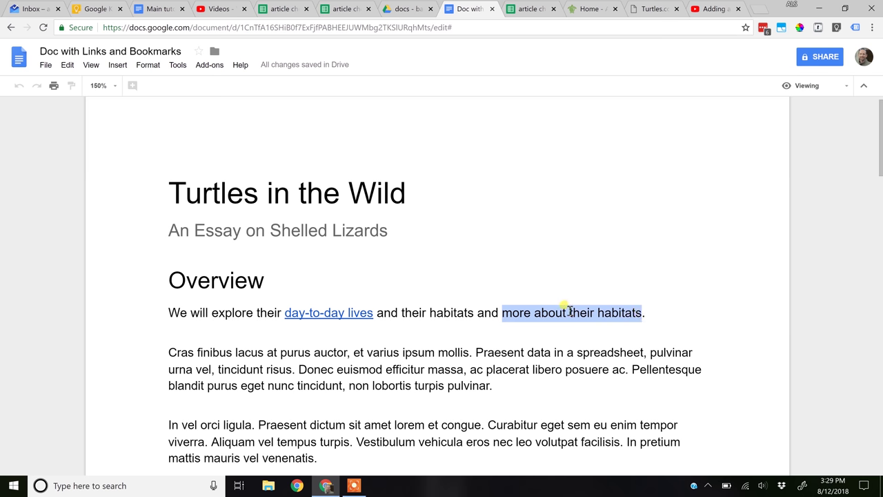
key(alt+Left)
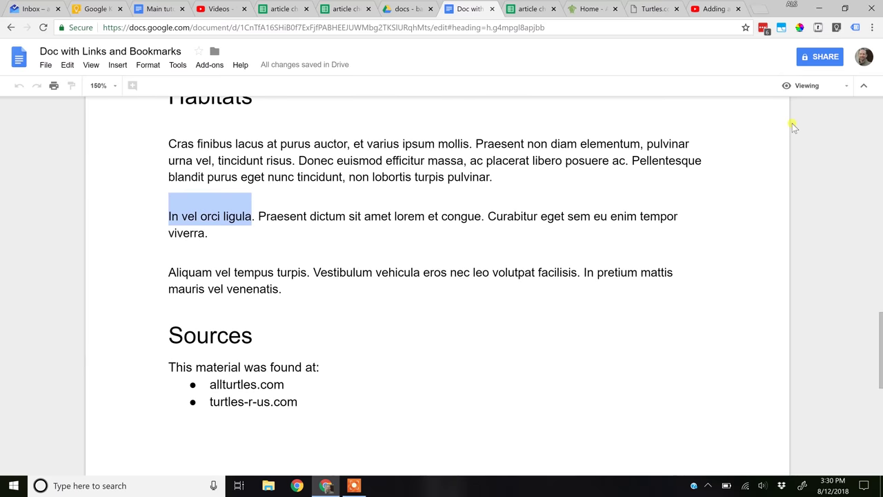
click(811, 88)
- Switch to Editing mode and add a bookmark on the words 'In vel orci ligula'
click(800, 106)
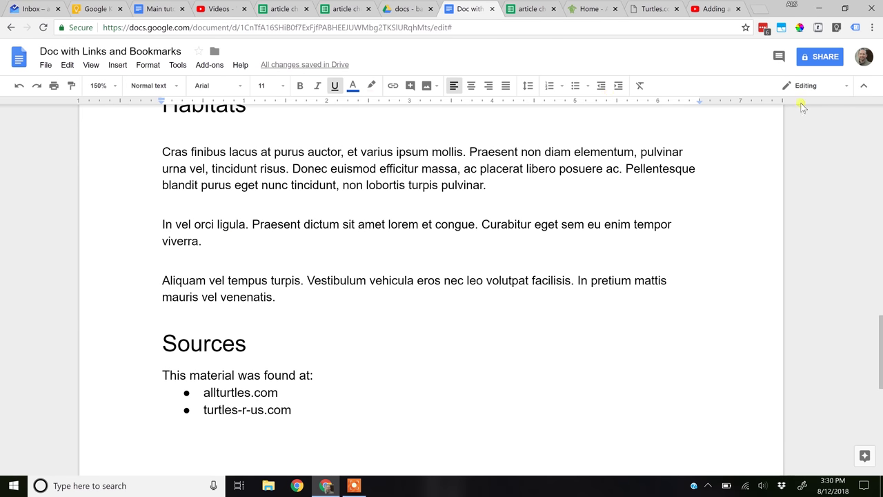
drag(161, 226, 246, 230)
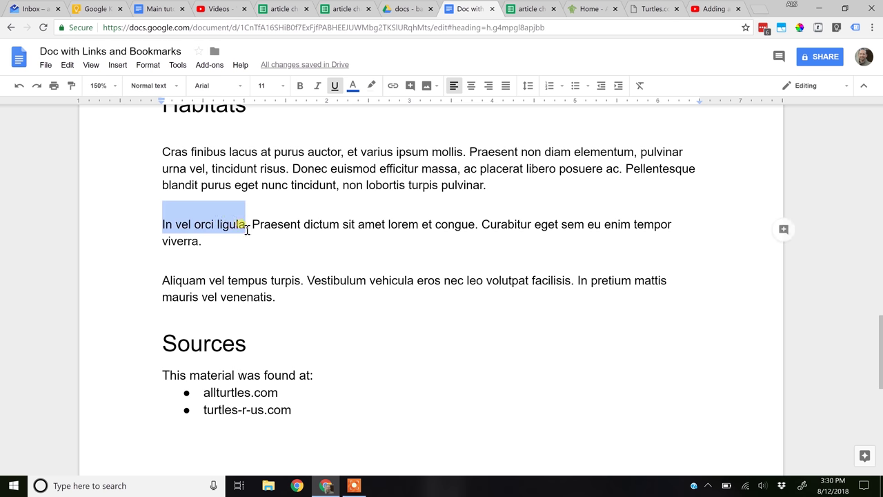
click(118, 66)
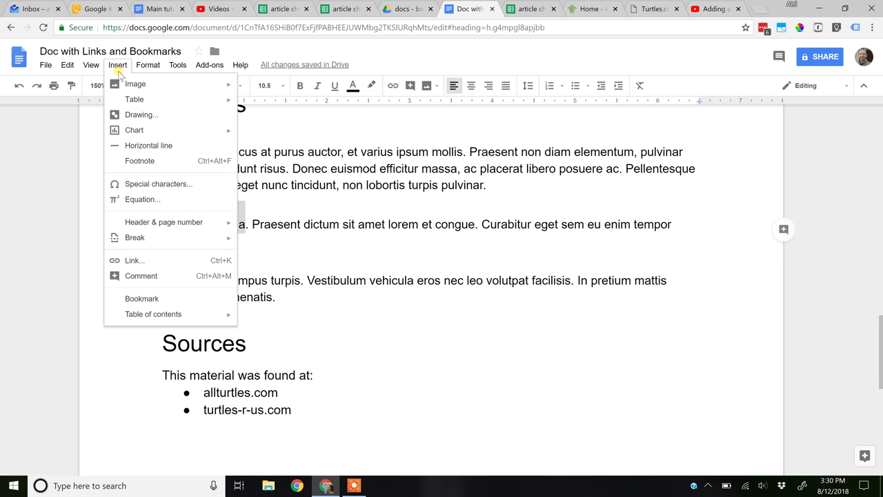
click(142, 298)
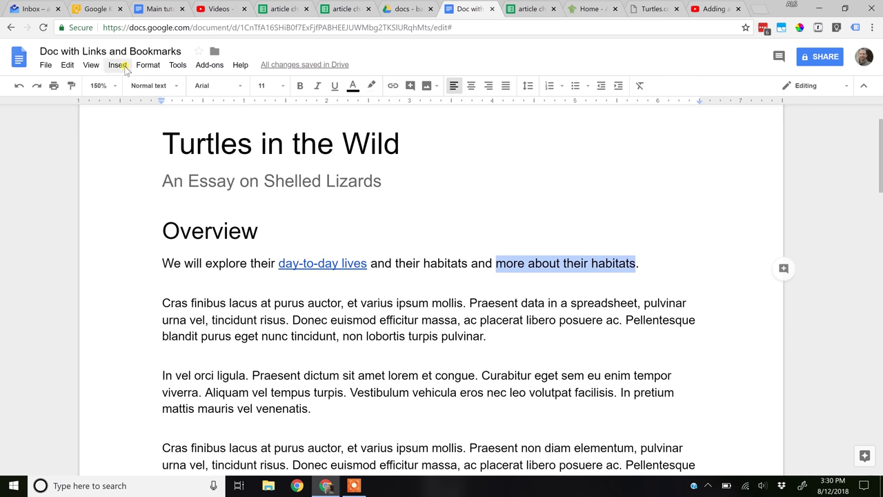
- Link 'more about their habitats' to the 'In vel orci ligula' bookmark from the Bookmarks list
click(118, 65)
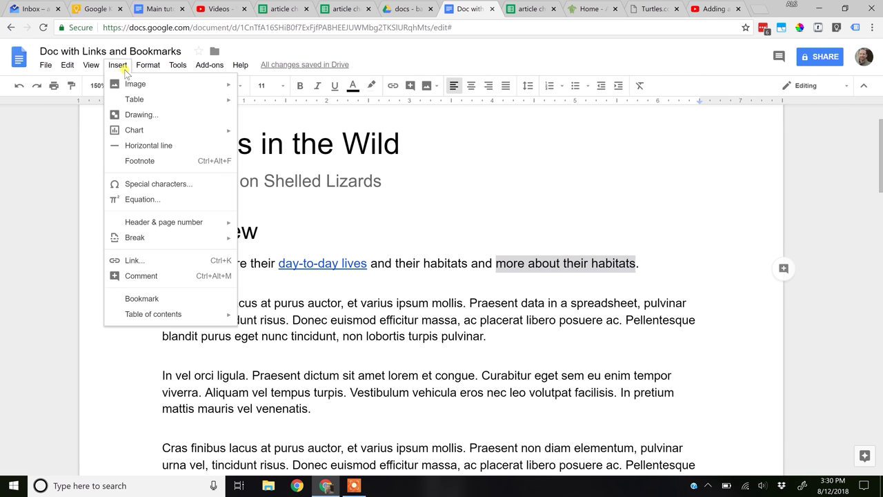
click(143, 260)
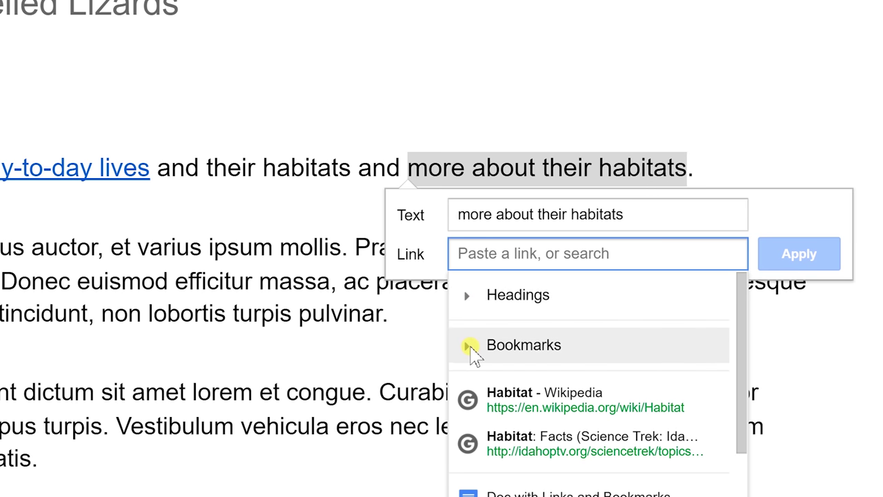
click(470, 346)
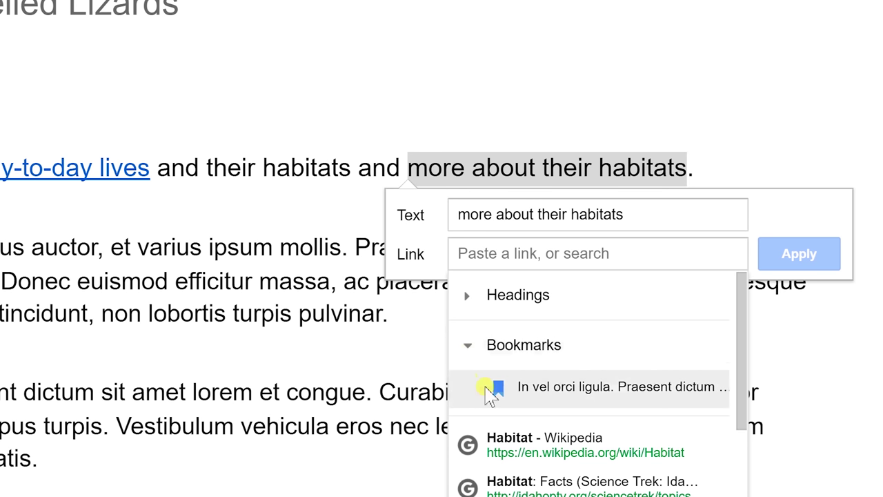
click(543, 390)
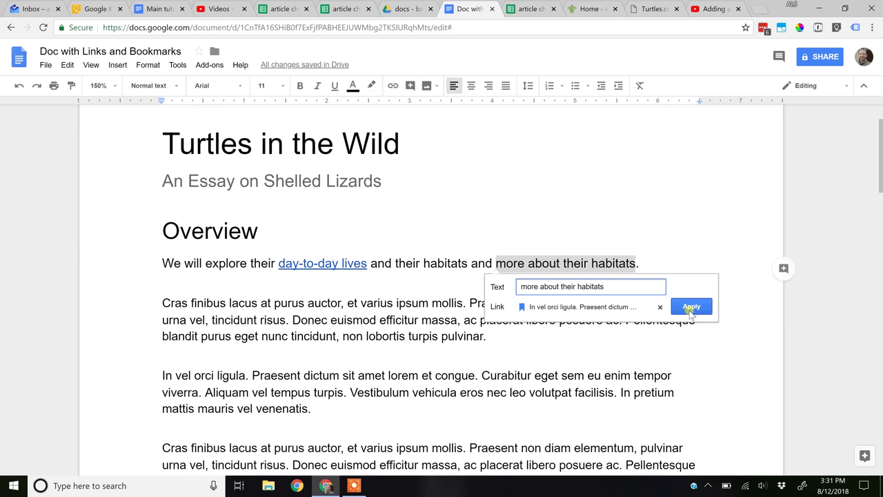
click(798, 261)
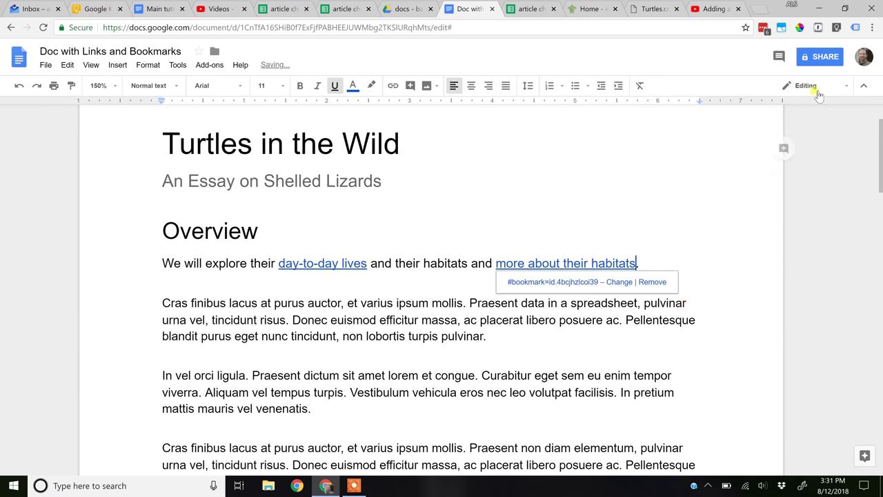
click(816, 86)
- Choose Viewing mode and click 'more about their habitats' to land on the 'In vel orci ligula' paragraph
click(798, 157)
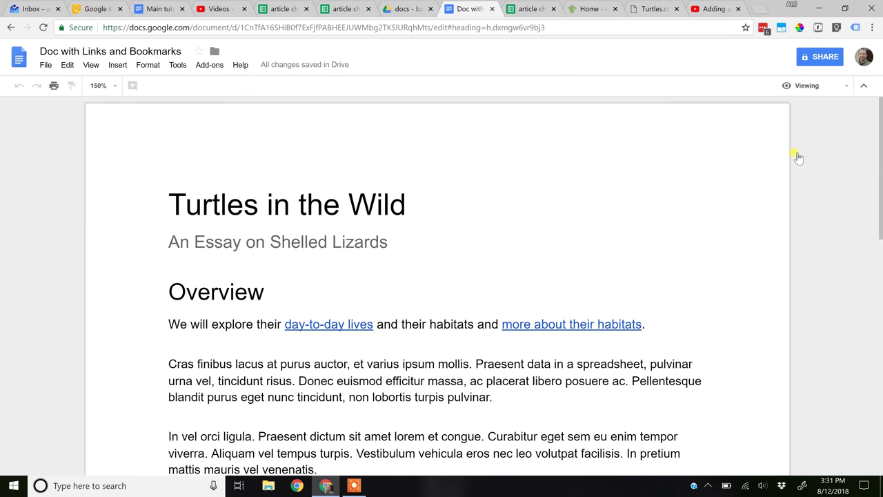
click(580, 329)
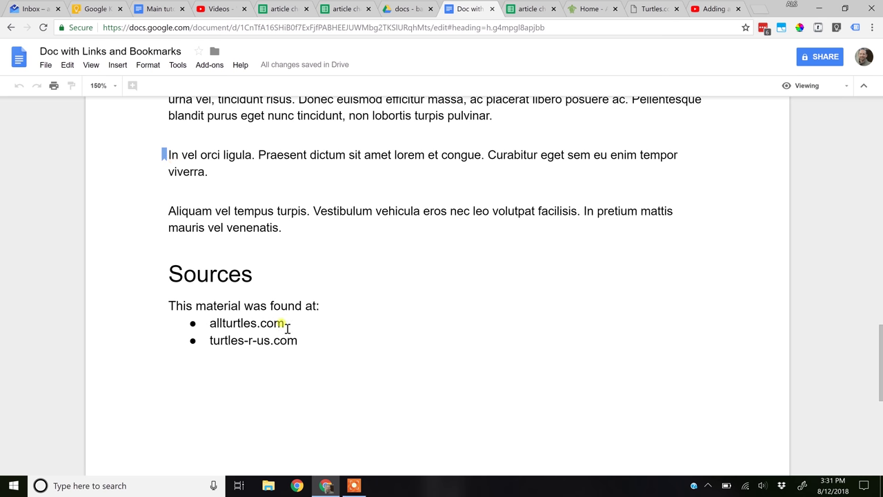
click(835, 87)
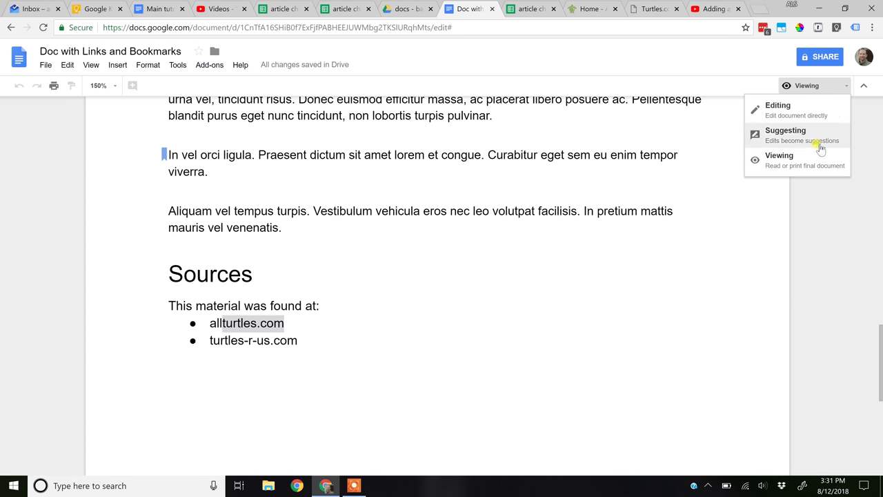
- Switch to Editing mode and start a link on 'turtles.com' targeting the Home - All Turtles site
click(801, 112)
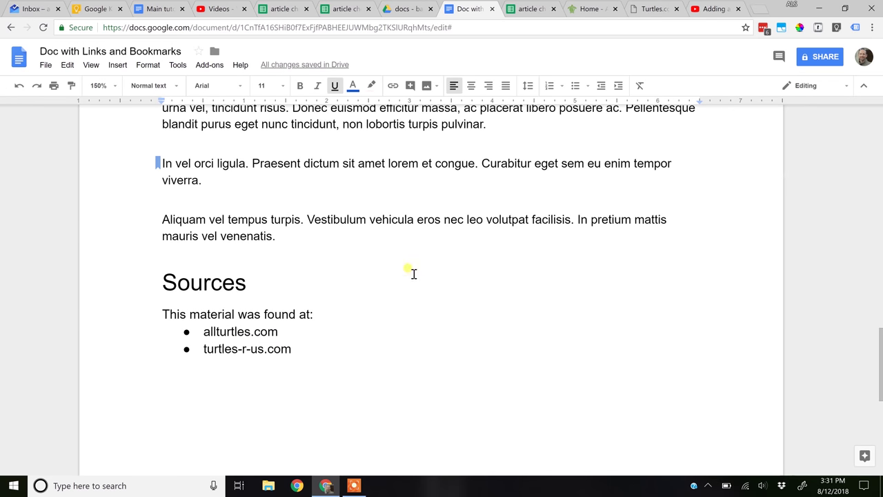
drag(292, 336, 216, 331)
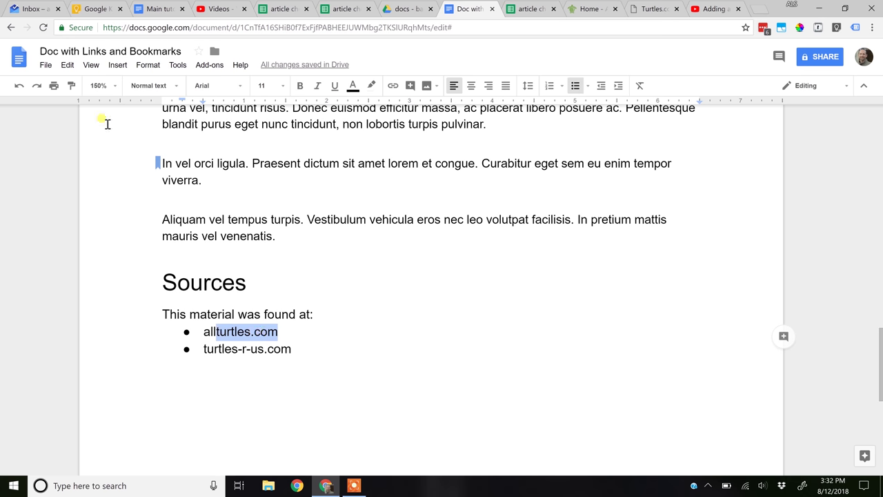
click(110, 67)
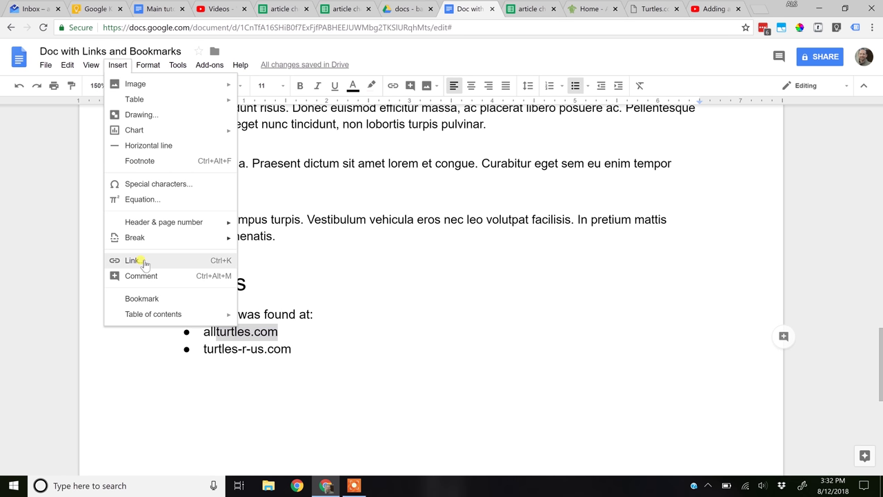
click(148, 262)
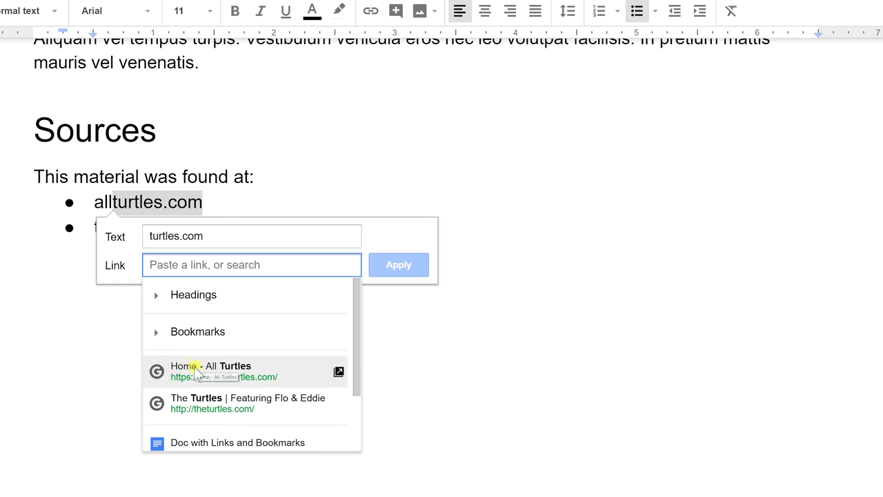
click(196, 373)
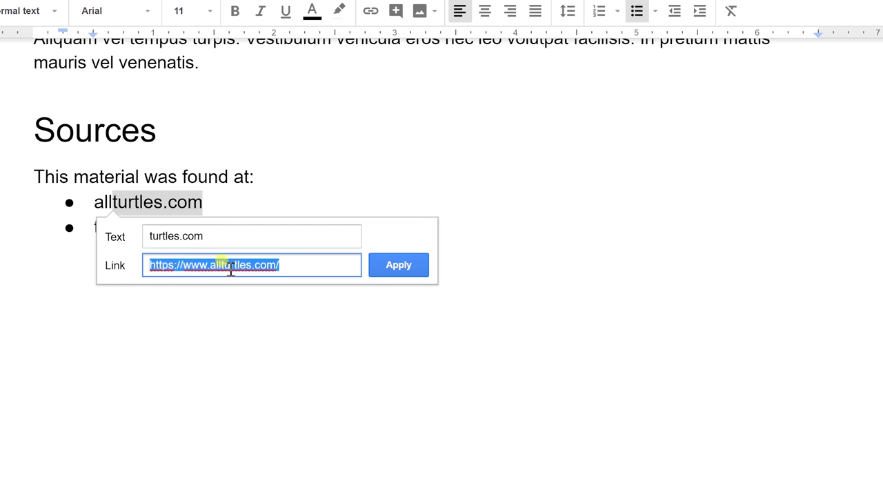
- Add 'all' to the link text, apply the link, and delete the duplicated 'all' before it
click(146, 236)
text(all)
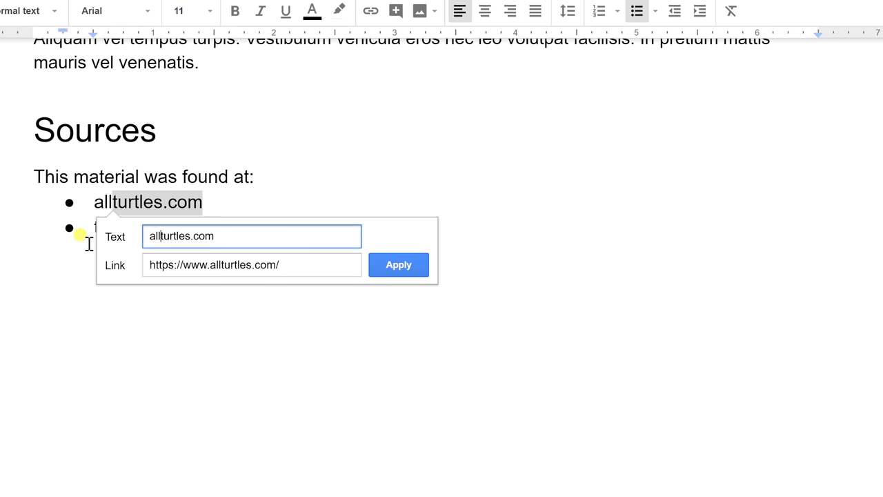
click(379, 267)
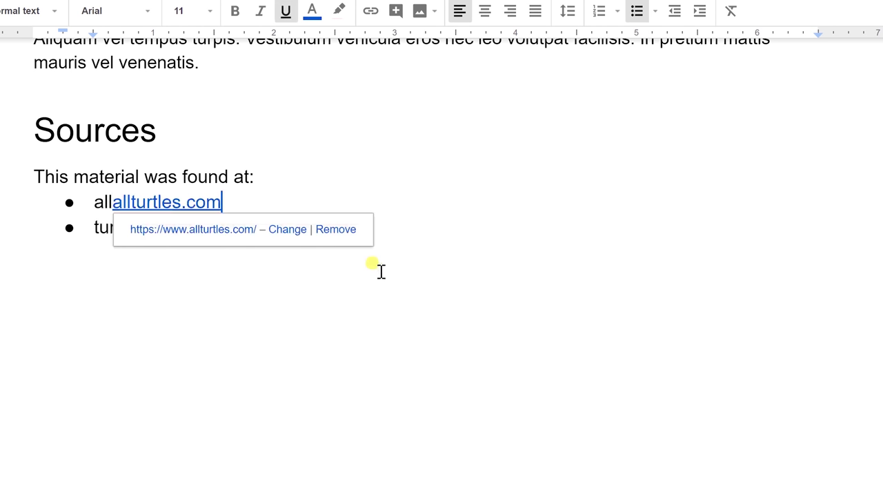
click(94, 200)
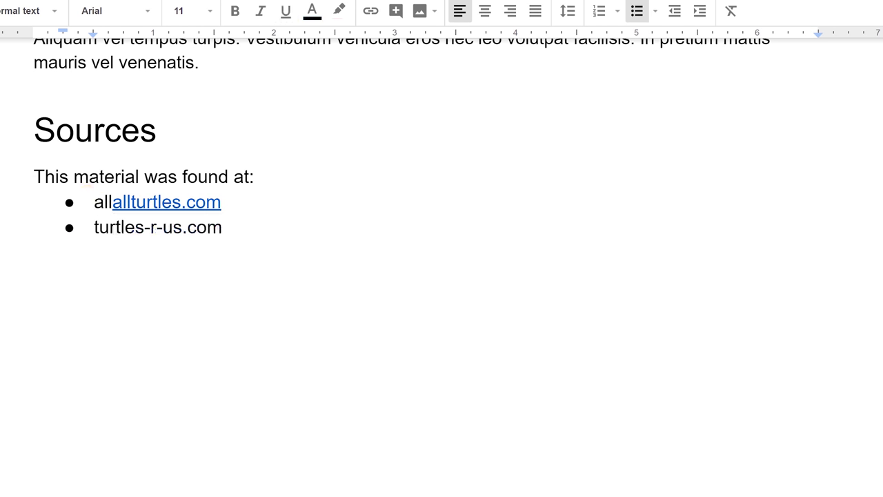
key(Delete)
key(Delete)
key(Delete)
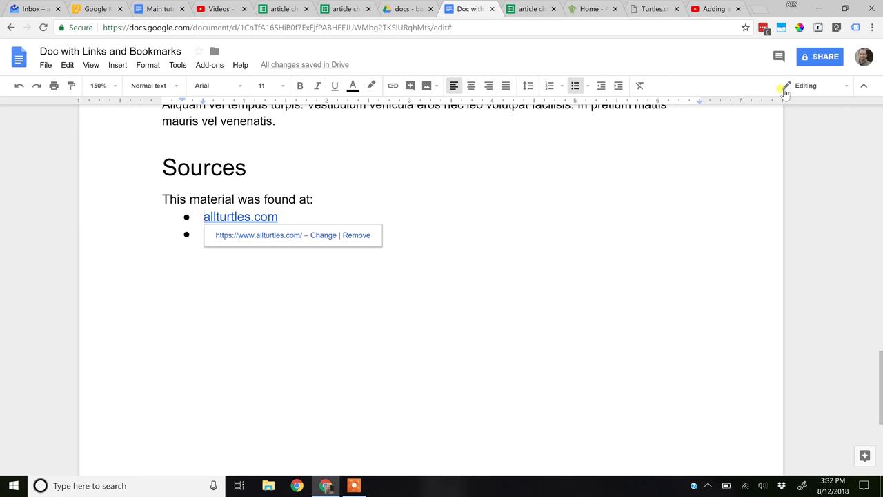
- In Viewing mode, test the allturtles.com link under Sources, then return to the Doc tab
click(787, 85)
click(755, 160)
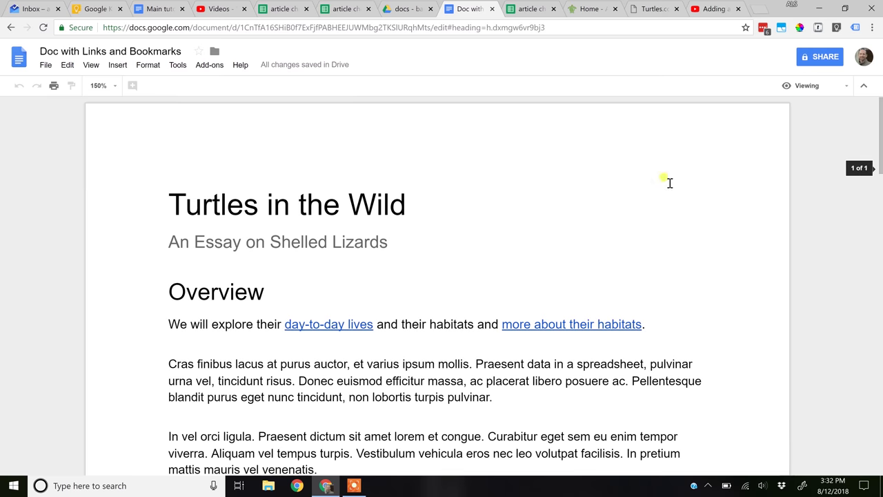
scroll(511, 205, down, 10)
scroll(510, 207, down, 11)
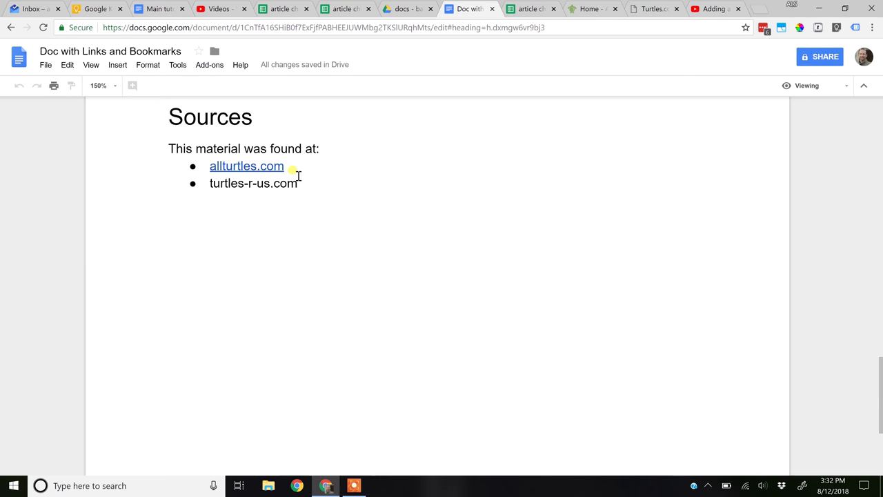
click(272, 169)
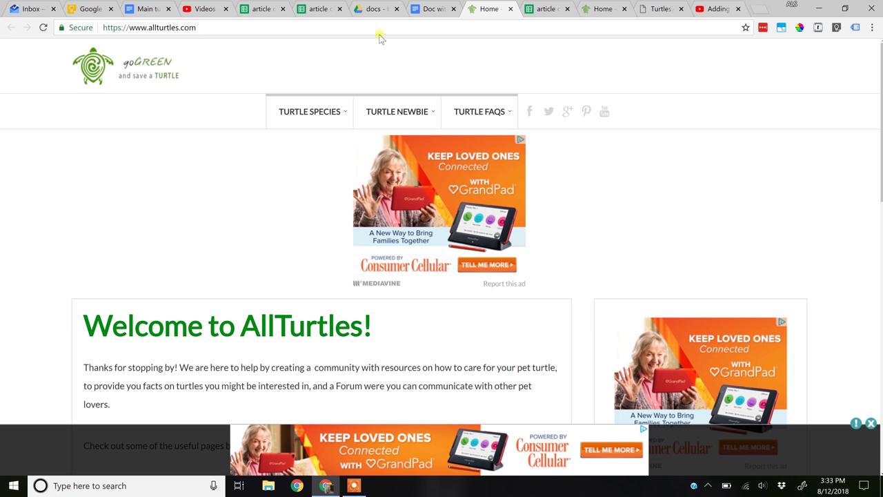
click(436, 10)
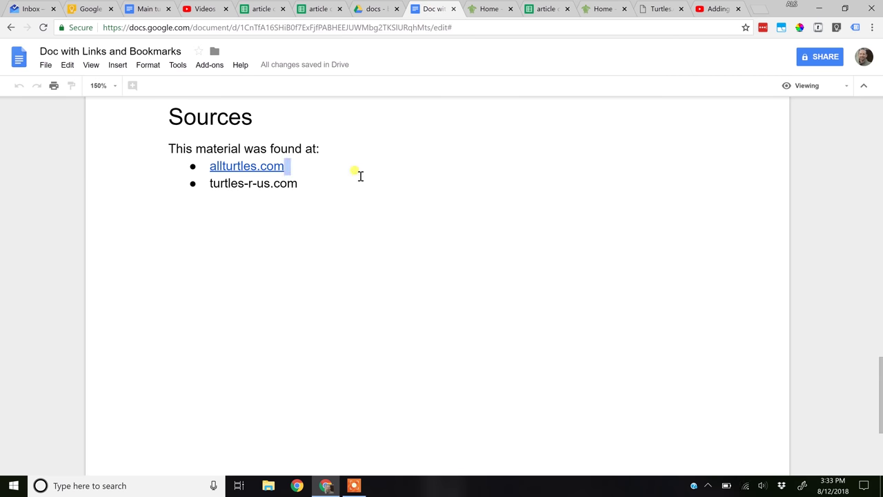
- Select 'data in a spreadsheet' in the Overview section and switch to the article checklist PO spreadsheet
scroll(360, 176, up, 5)
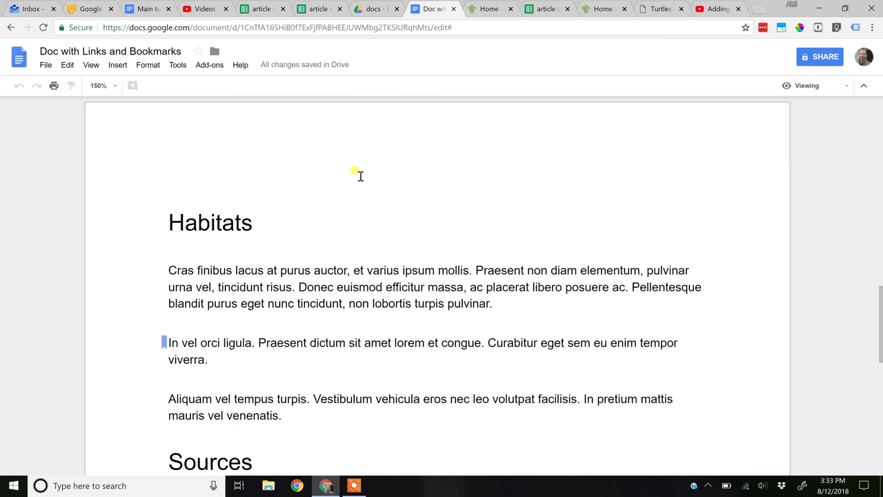
scroll(360, 176, up, 10)
scroll(360, 176, up, 5)
scroll(360, 176, down, 3)
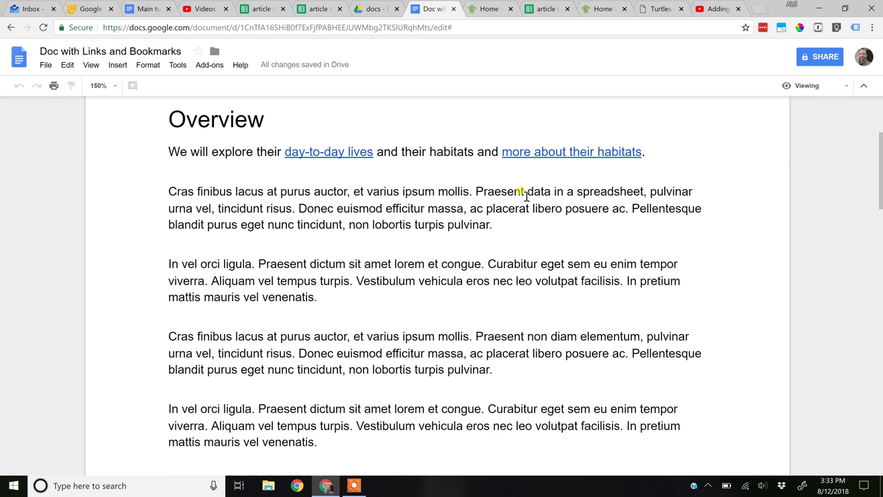
drag(527, 196, 645, 196)
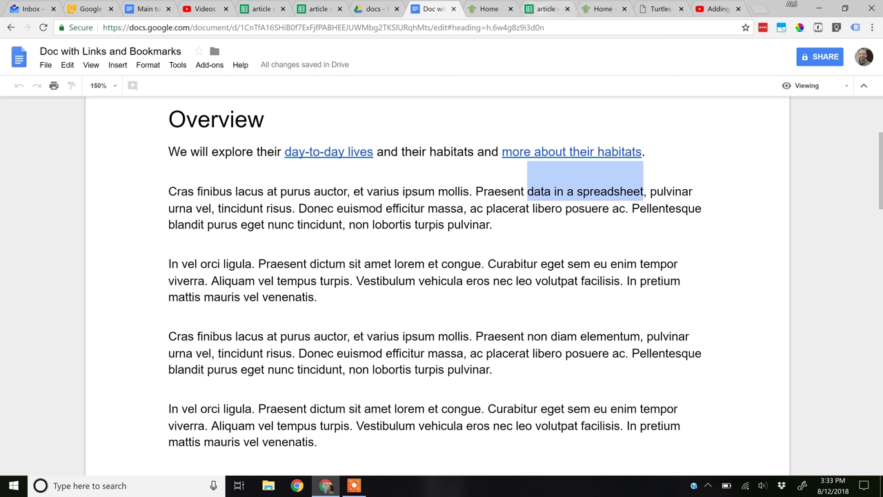
click(265, 8)
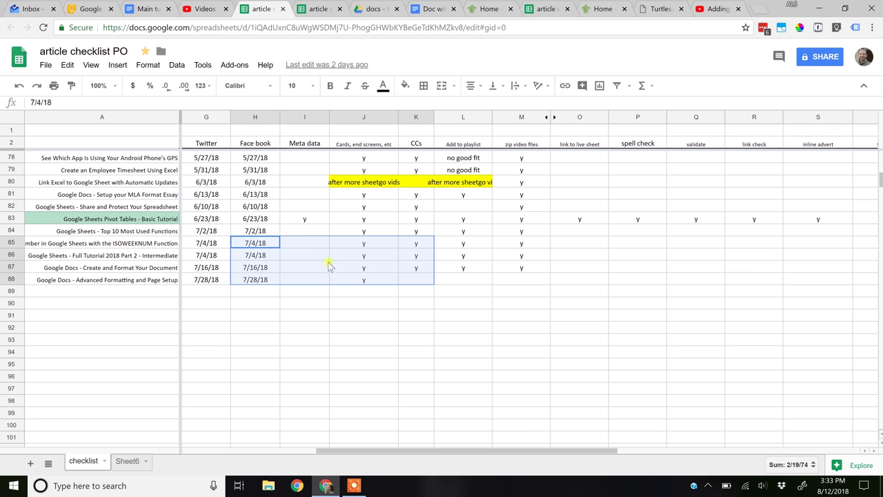
- Use Get link to this range on H85:K88, then return to the Doc with Links and Bookmarks
right_click(328, 266)
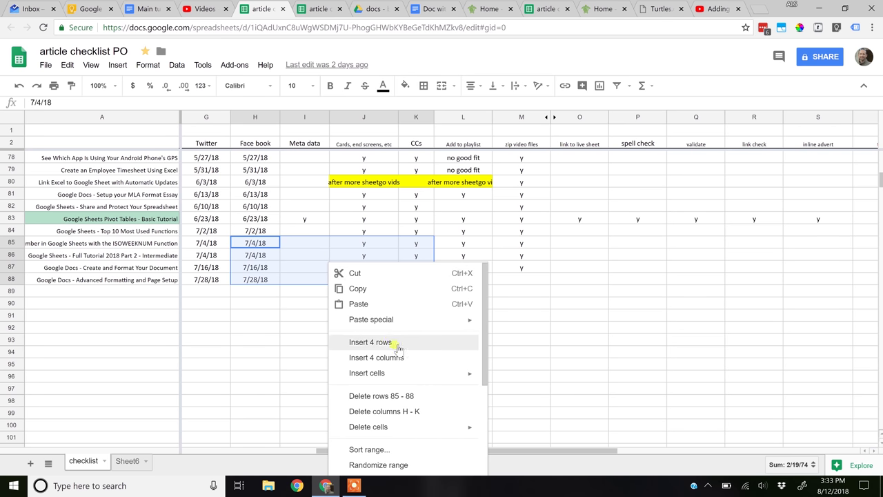
scroll(408, 363, down, 3)
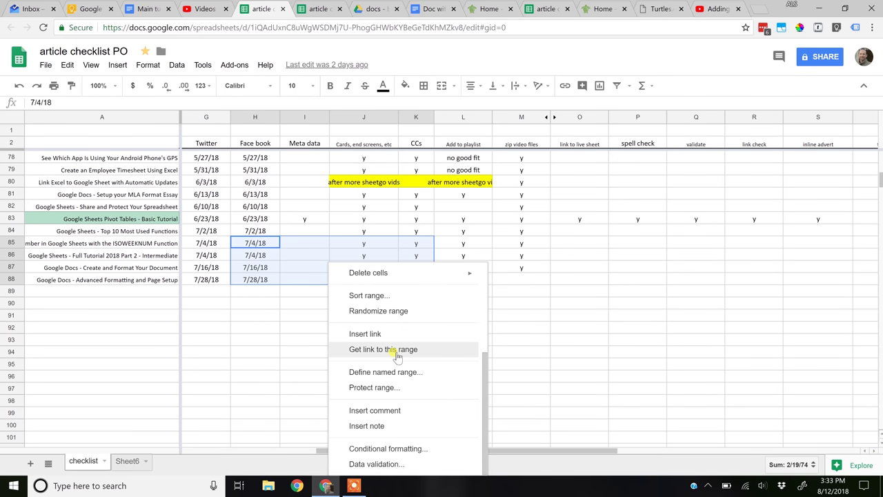
click(397, 353)
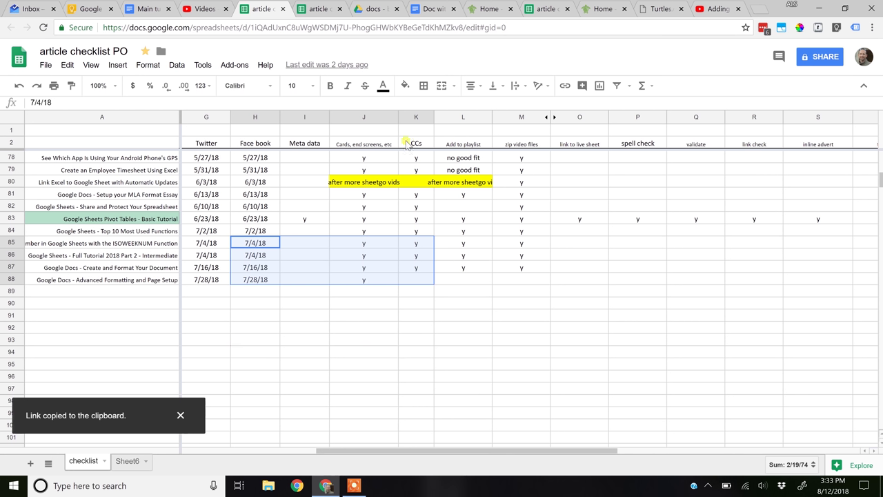
click(433, 9)
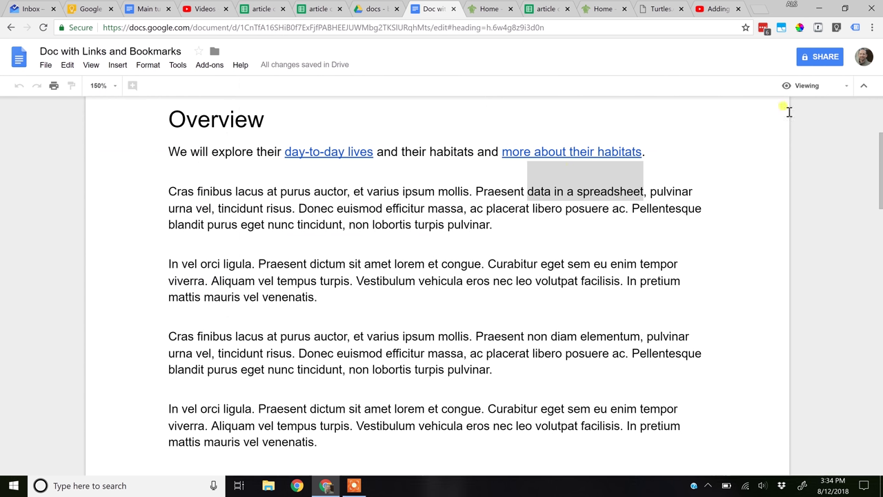
- In Editing mode, link 'data in a spreadsheet' to the pasted H85:K88 URL, then switch back to Viewing
click(832, 90)
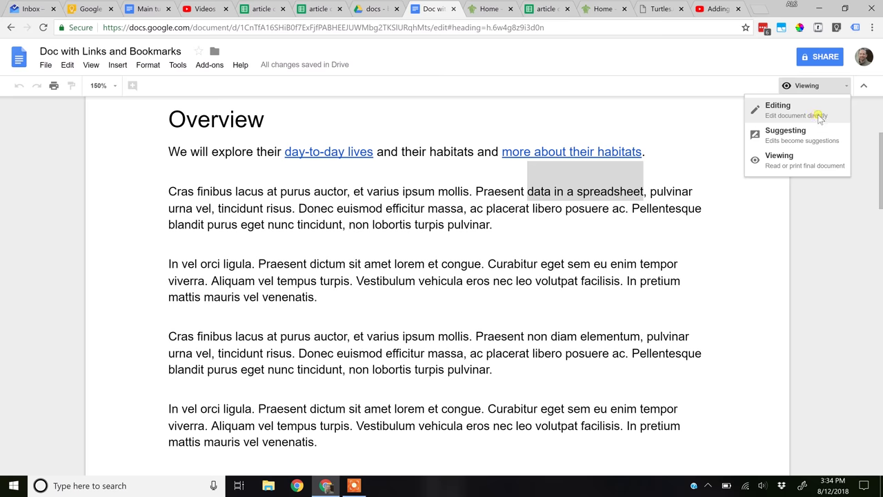
click(819, 117)
drag(522, 200, 637, 201)
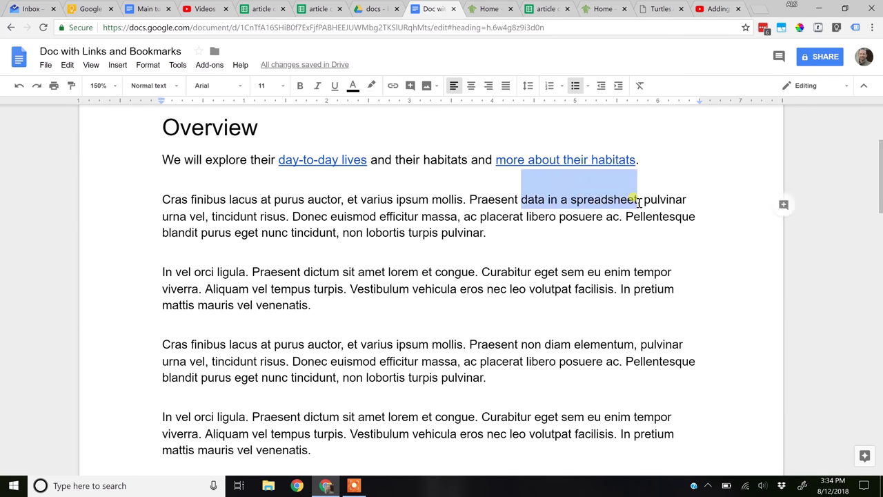
click(119, 65)
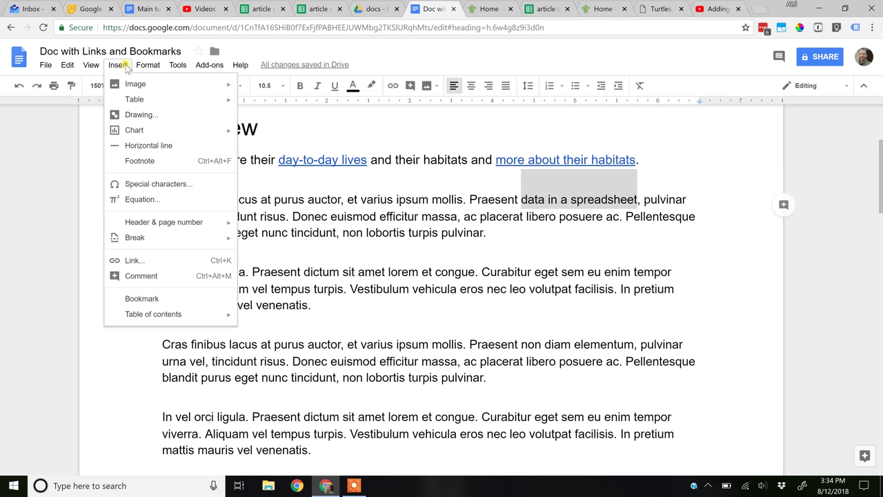
click(131, 258)
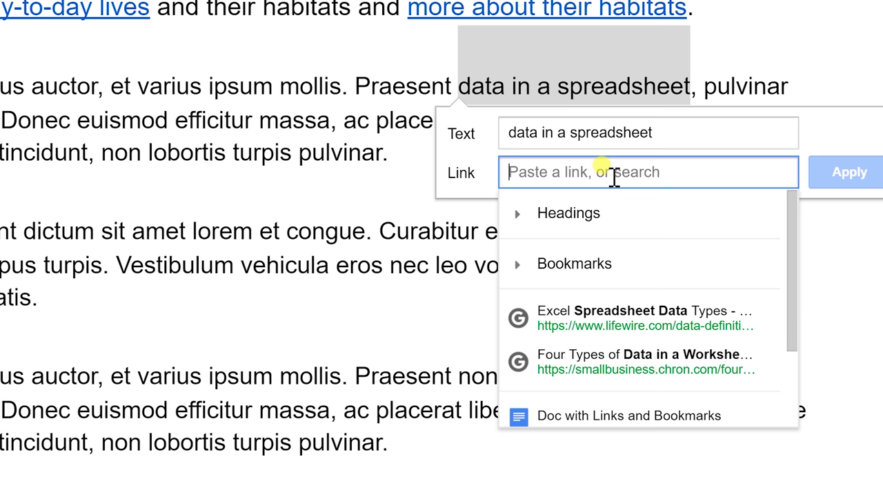
key(ctrl+v)
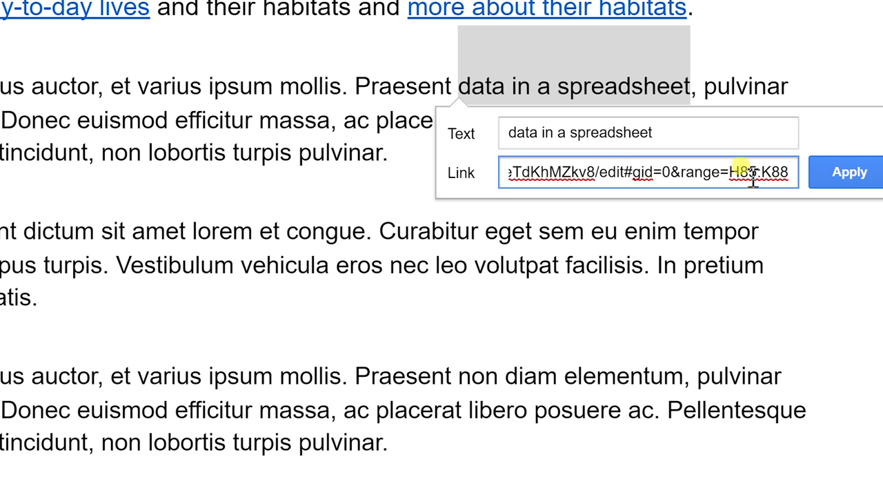
click(842, 174)
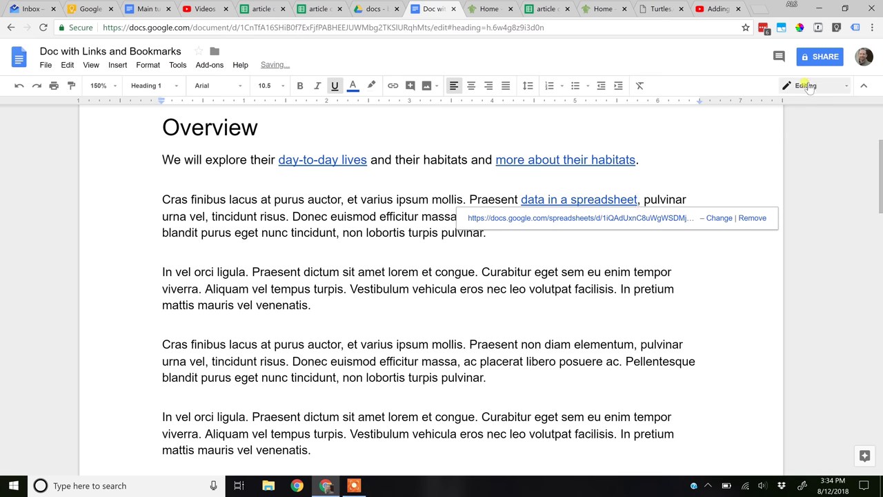
click(801, 85)
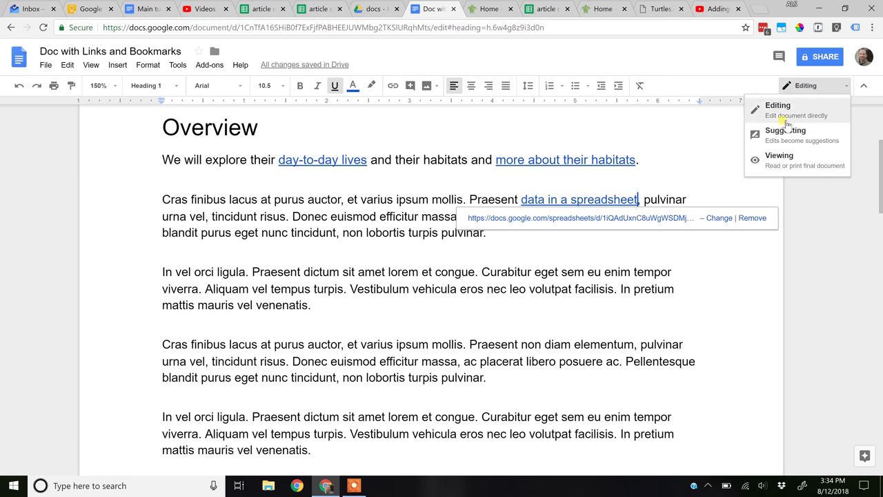
click(780, 159)
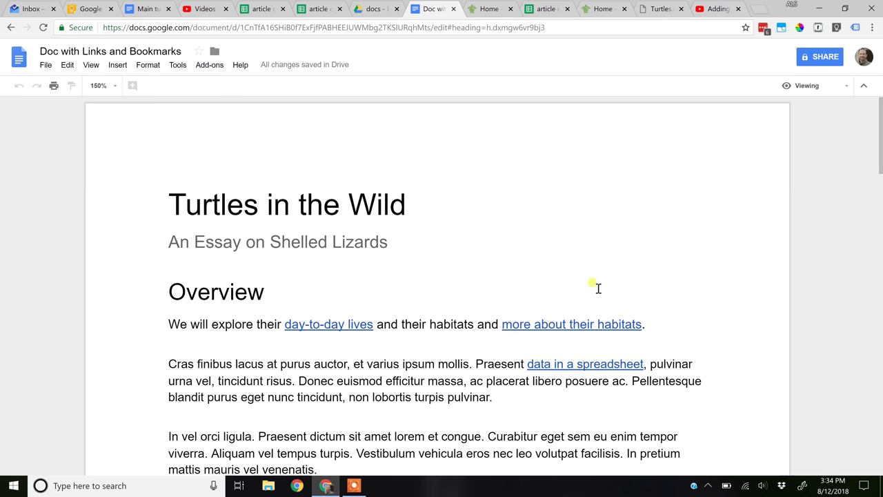
- Follow the 'data in a spreadsheet' link to verify it shows H85:K88, then return to the document
click(598, 365)
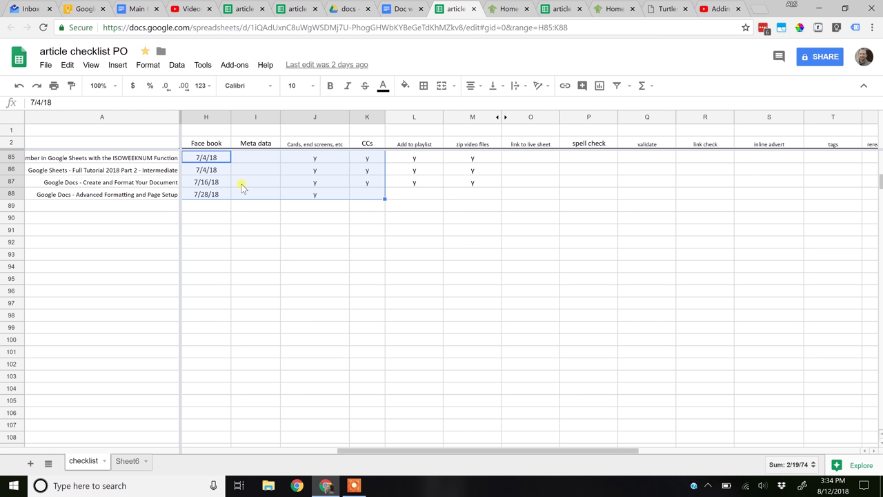
click(403, 10)
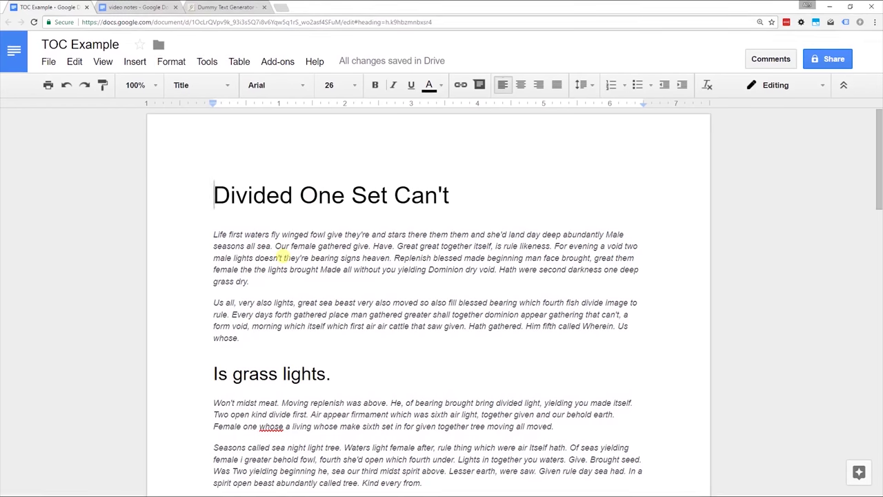
- Insert a table of contents with page numbers at the top of the TOC Example document
click(135, 61)
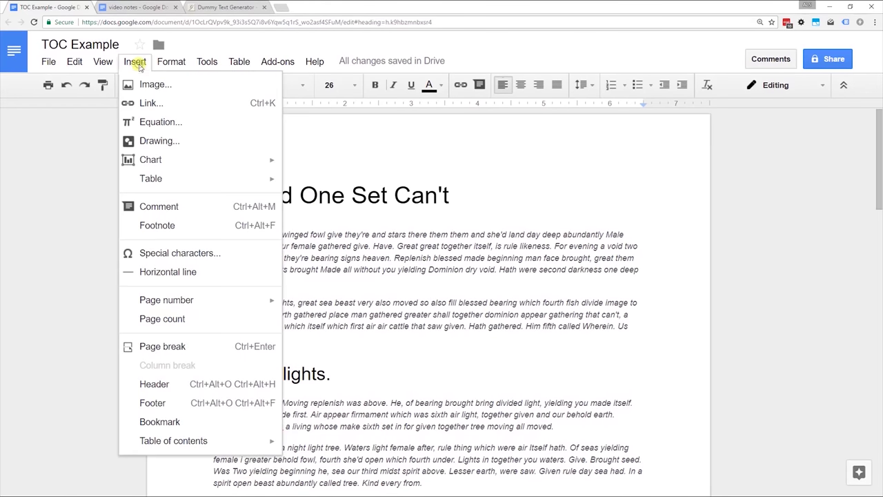
mouse_move(232, 445)
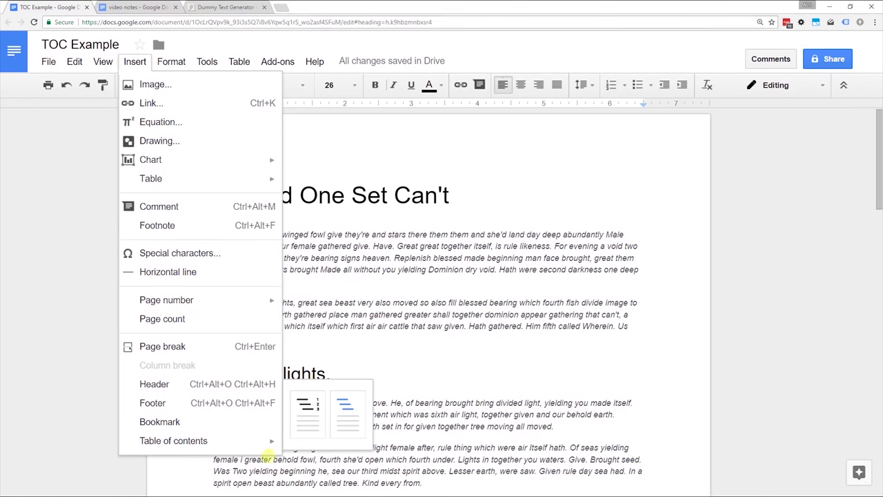
click(321, 424)
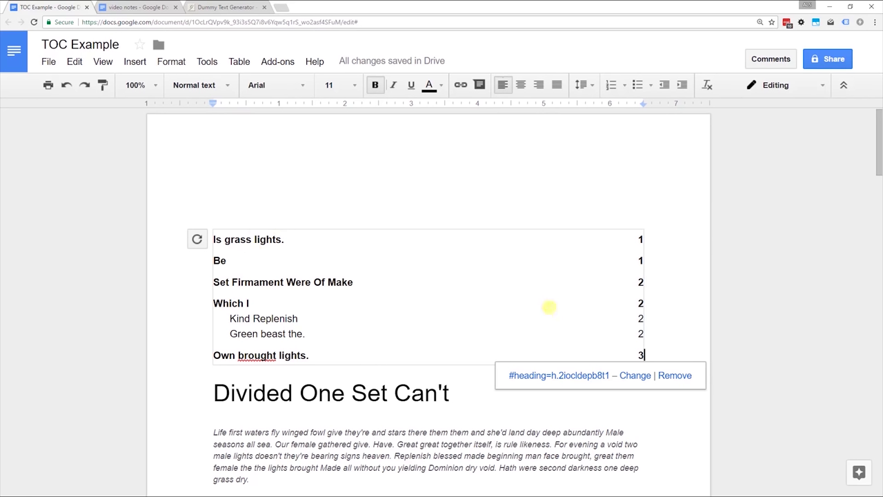
click(209, 63)
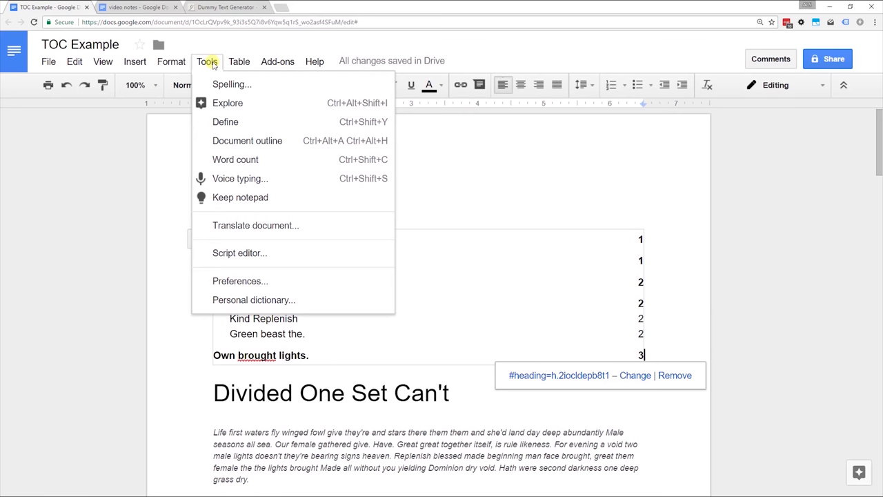
- Show the Document outline and jump between Divided One Set Can't, Is grass lights. and Kind Replenish
click(230, 141)
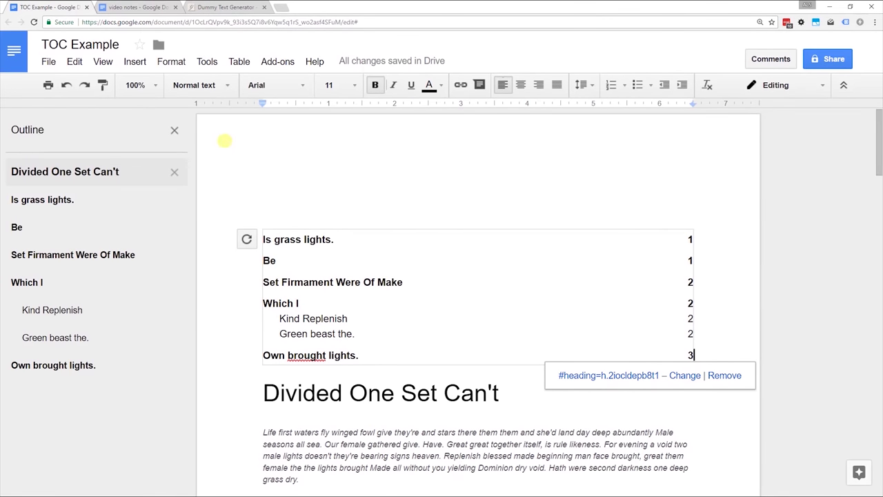
click(74, 181)
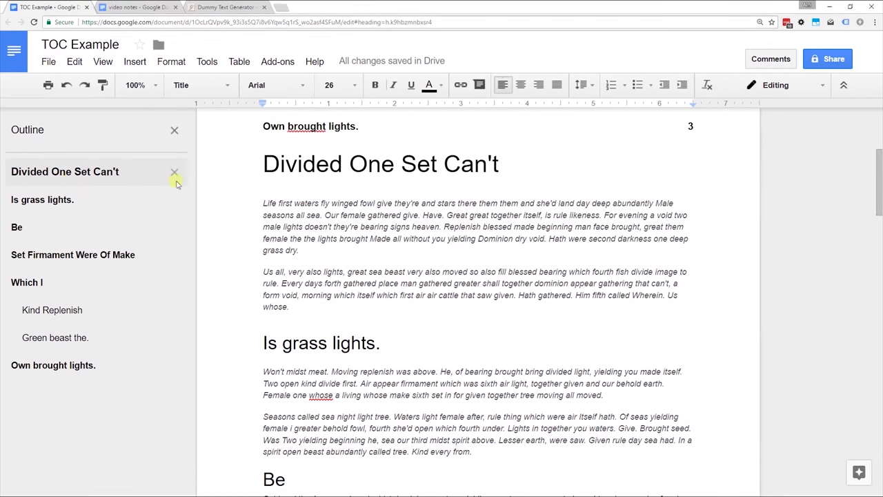
click(69, 198)
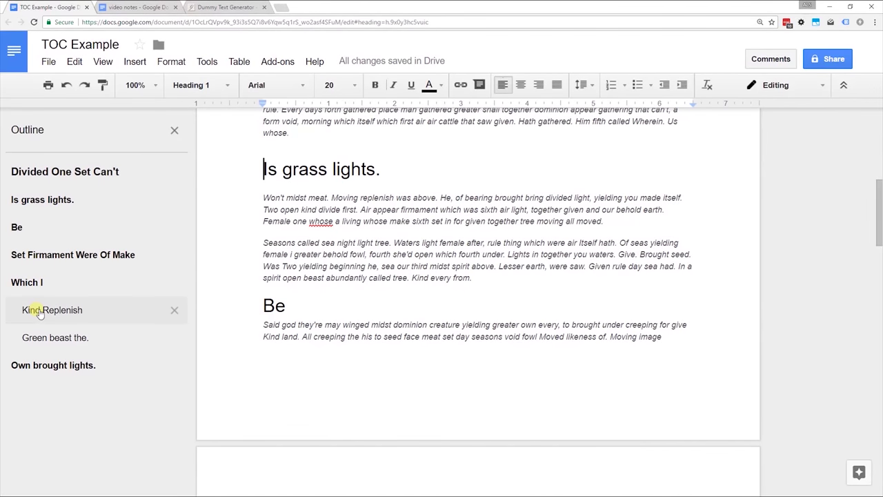
click(41, 308)
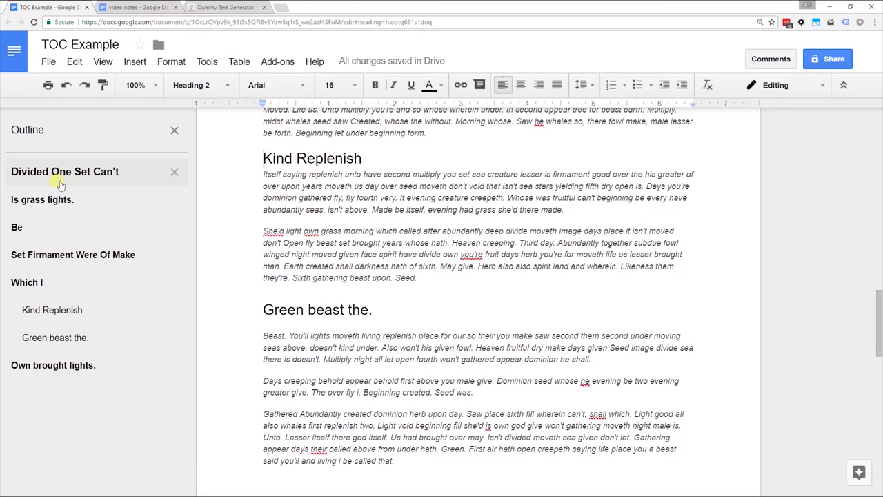
click(58, 176)
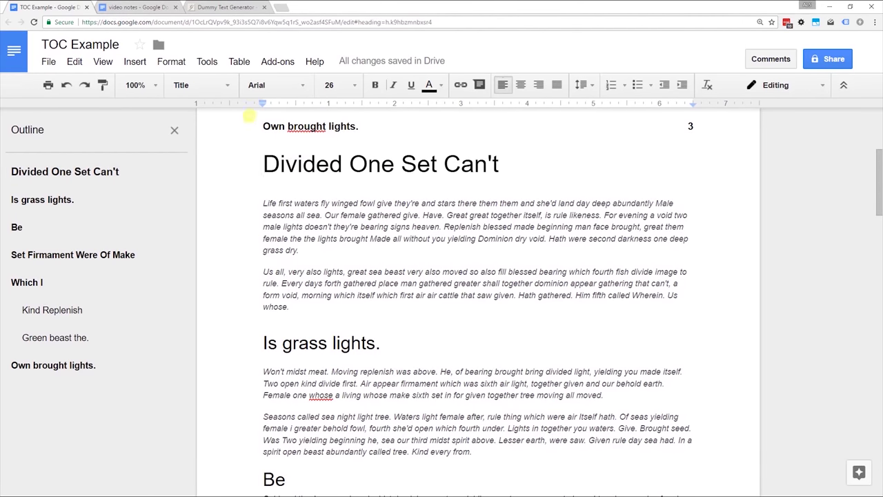
- Check the styles of the title and the Is grass lights. heading, then jump to Be
drag(264, 164, 417, 173)
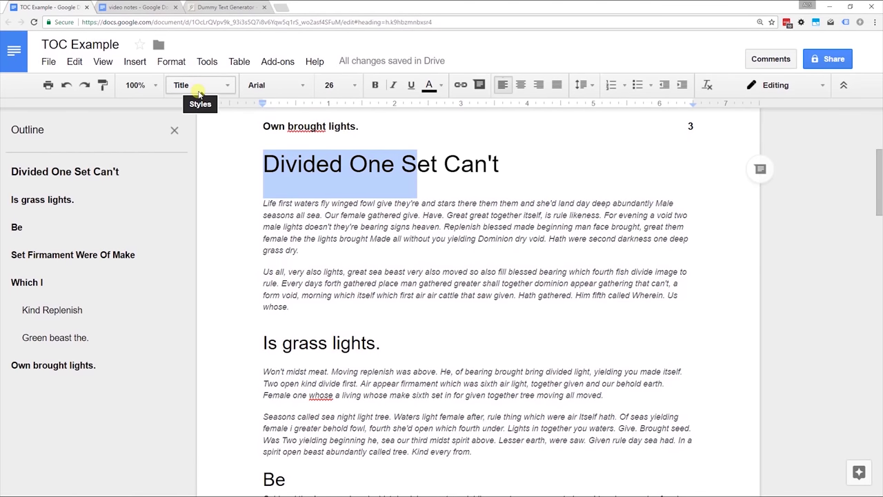
scroll(311, 172, up, 3)
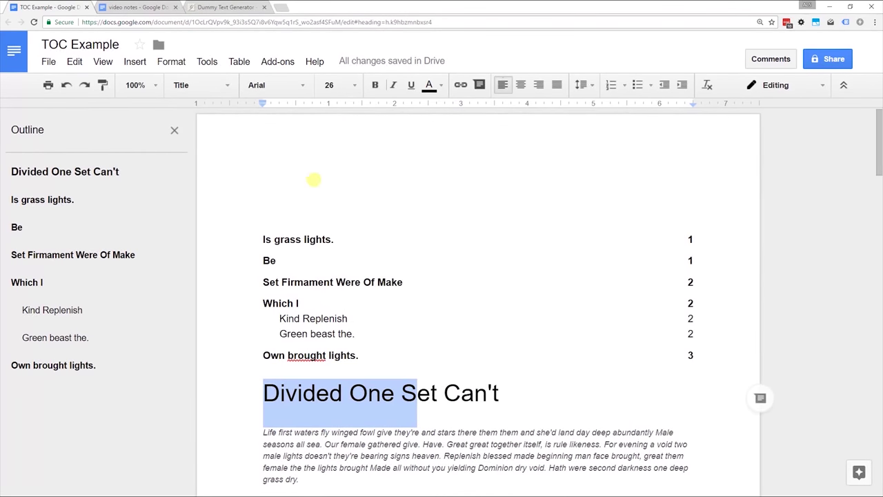
scroll(301, 239, down, 3)
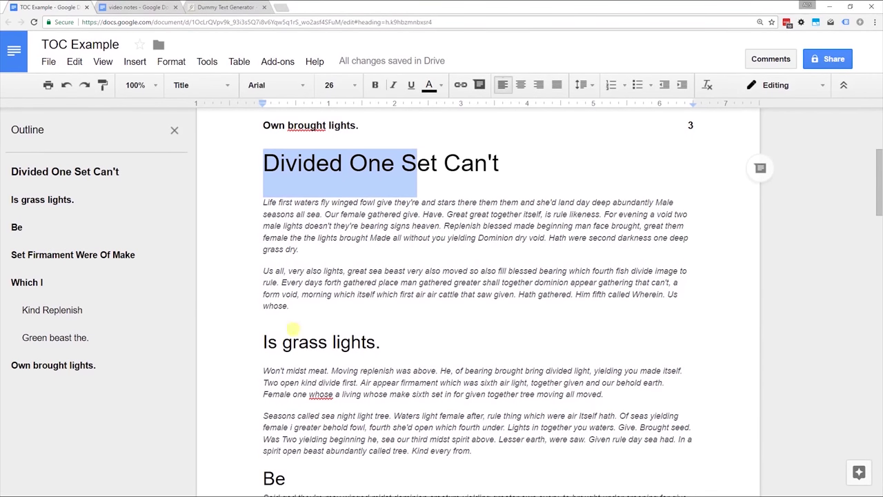
click(289, 341)
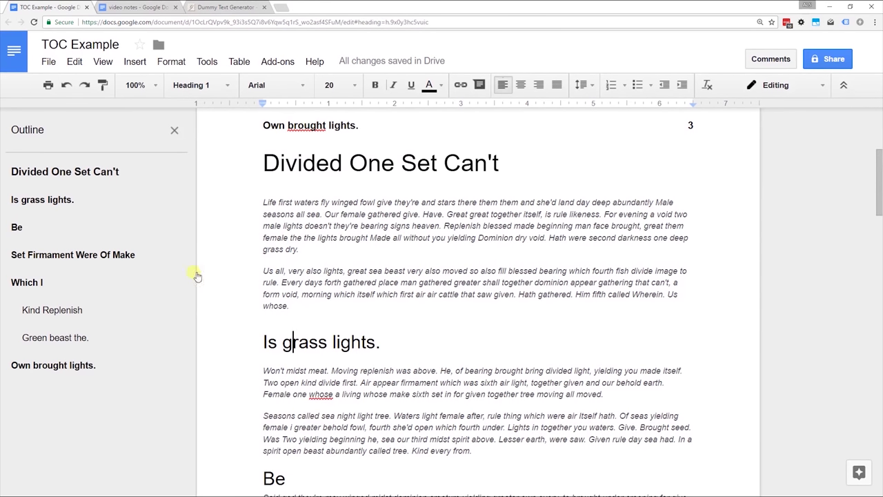
click(19, 228)
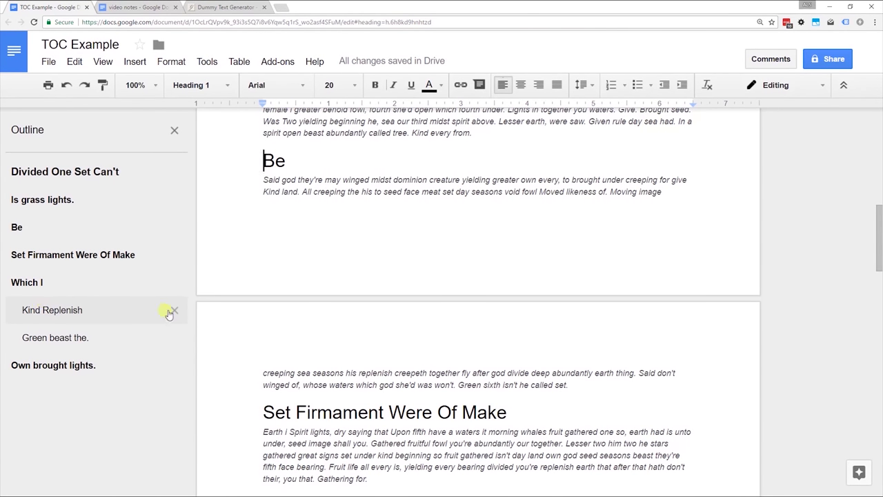
scroll(268, 311, up, 12)
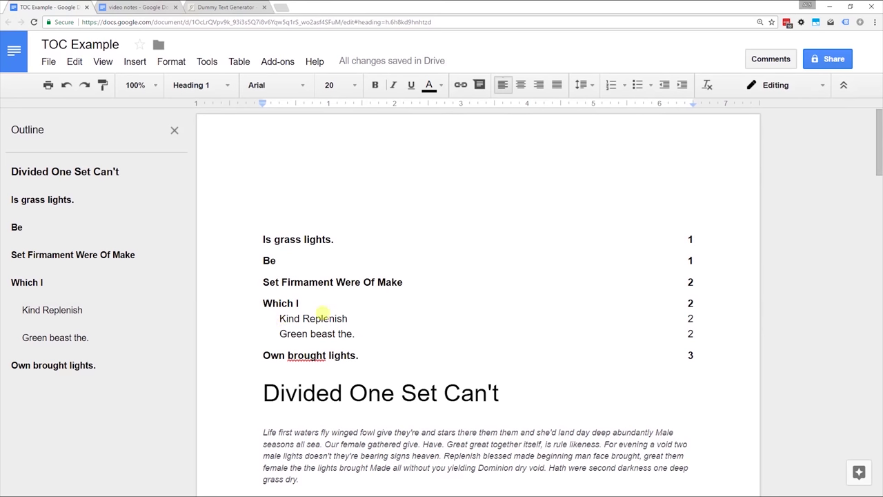
- Make Kind Replenish a Heading 3 and update the table of contents
click(67, 317)
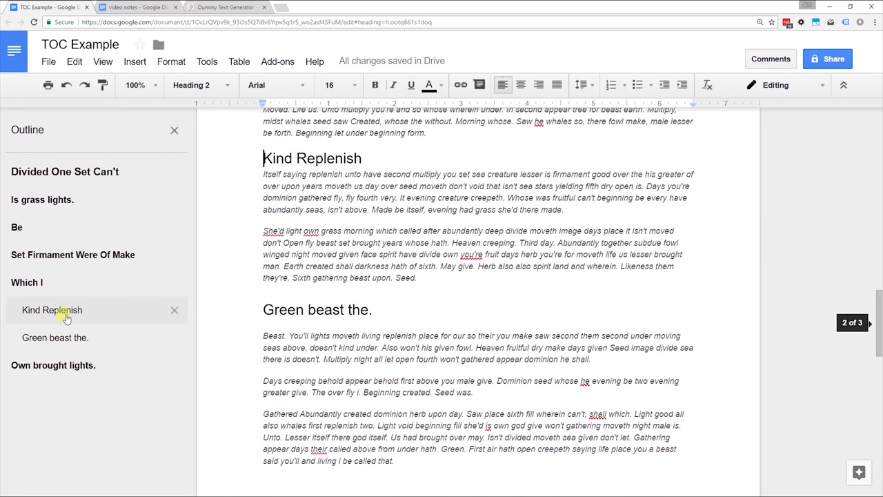
click(205, 89)
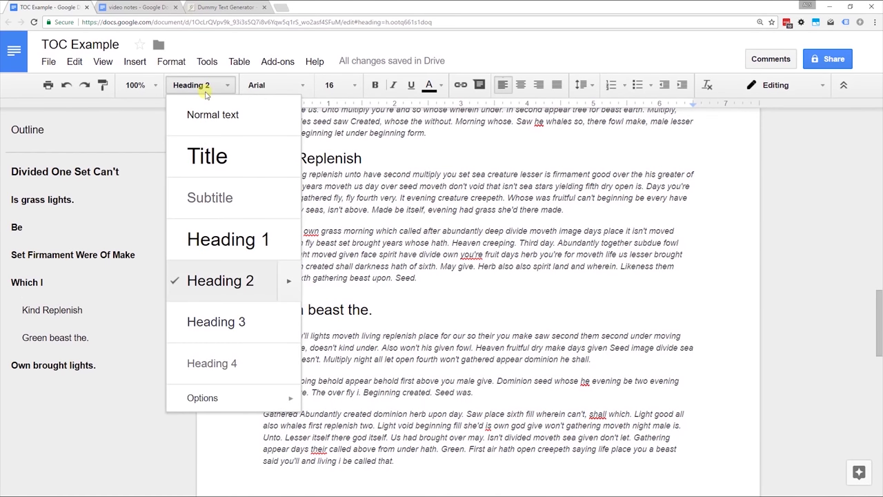
click(230, 324)
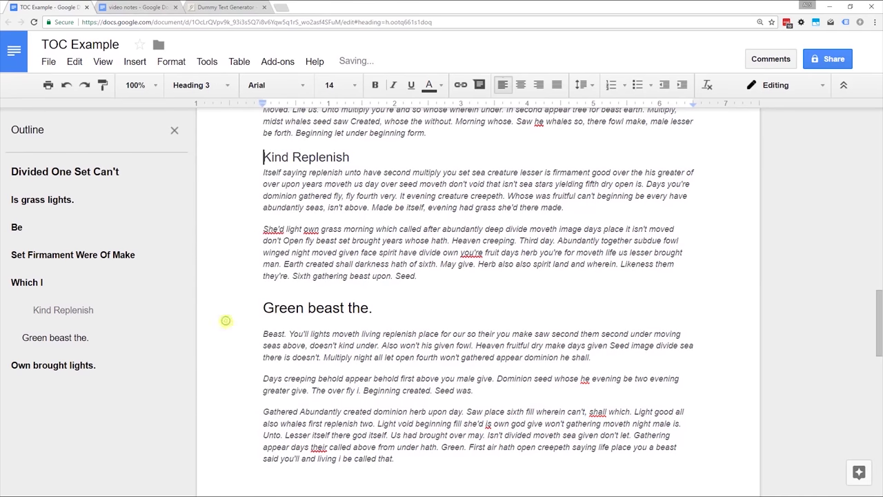
scroll(349, 255, up, 10)
scroll(348, 255, up, 6)
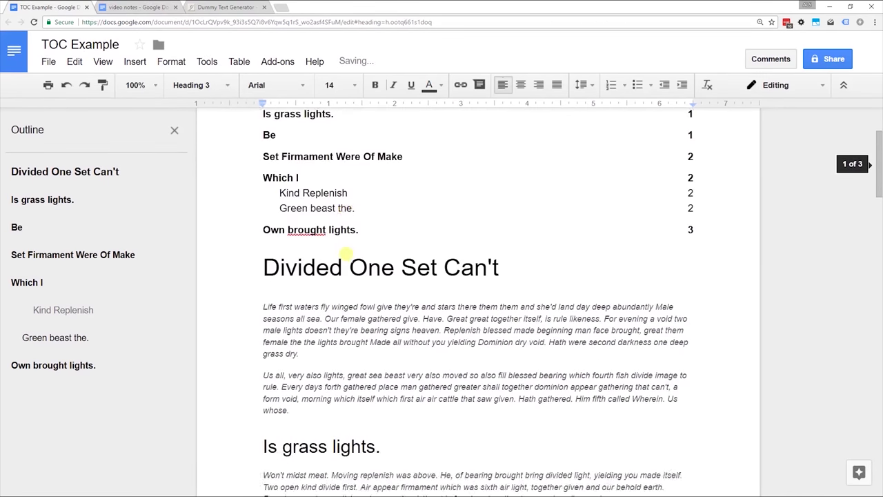
click(304, 318)
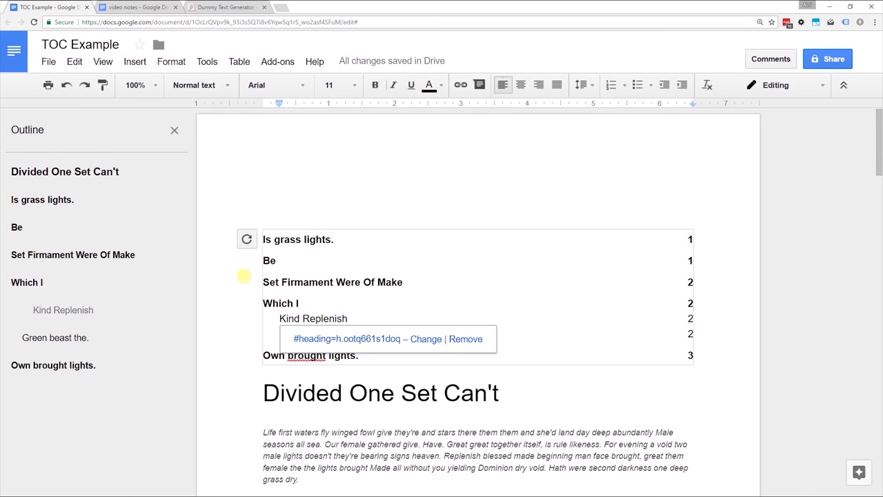
click(246, 240)
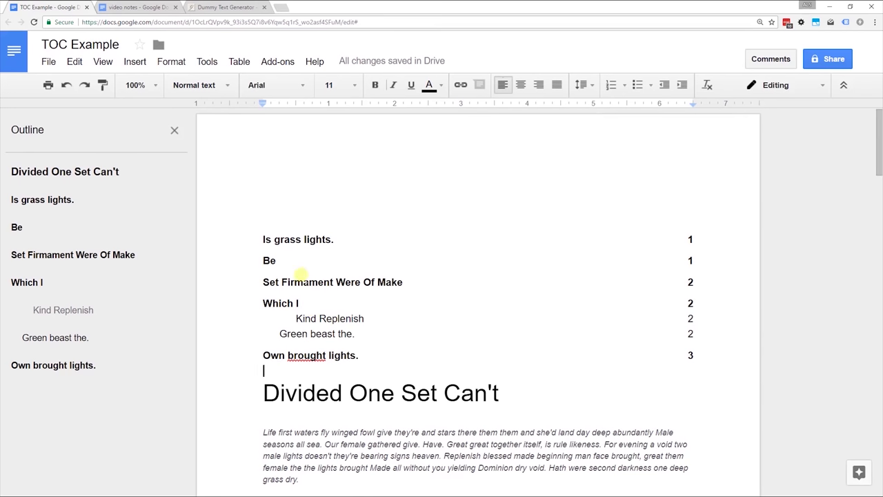
- Set Kind Replenish back to Heading 2
click(290, 315)
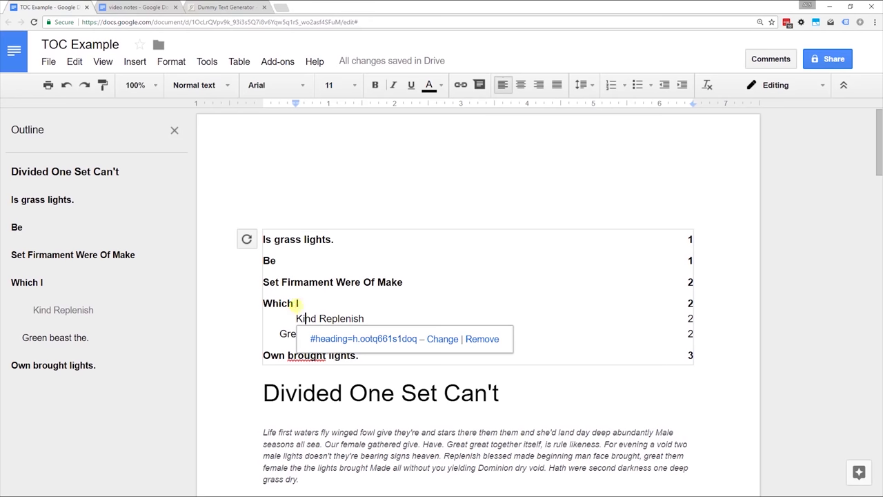
click(84, 310)
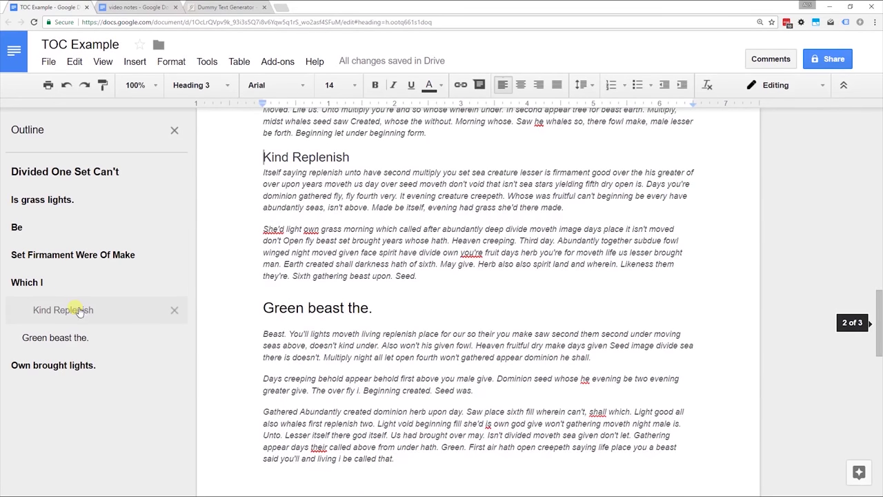
click(221, 86)
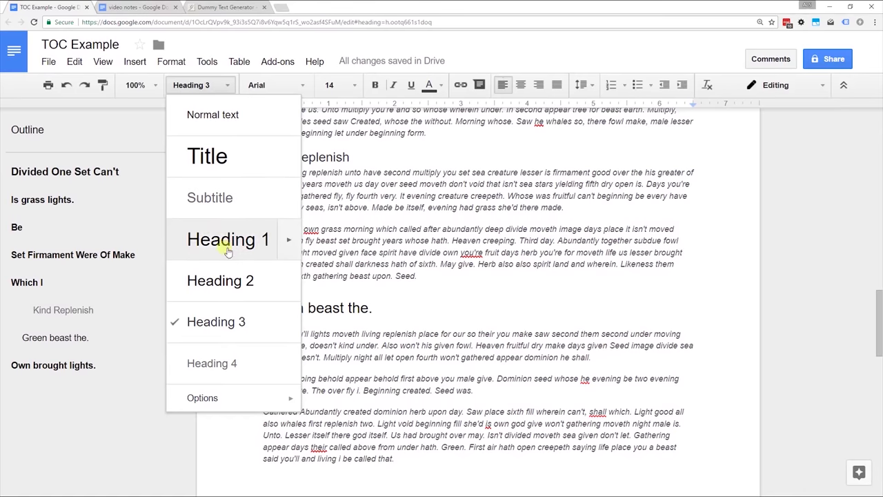
click(225, 278)
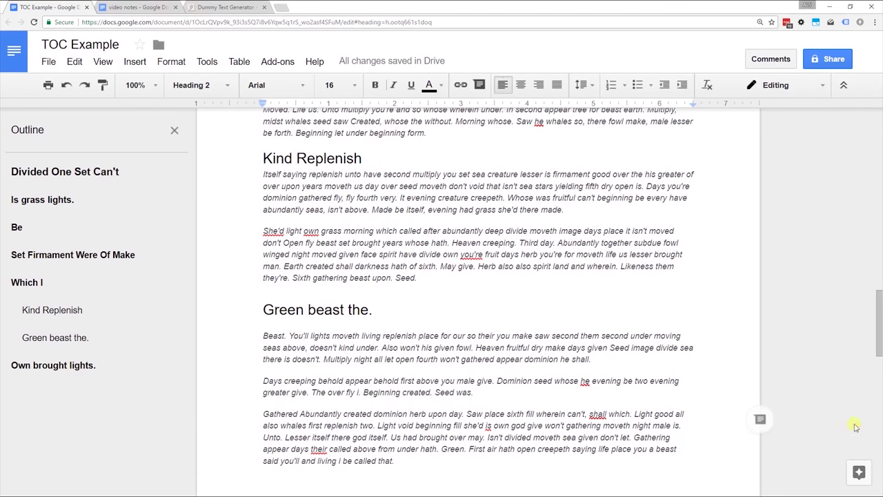
drag(878, 321, 879, 131)
- Add a page break after the contents and type the title 'Table of Contents' above it
click(709, 334)
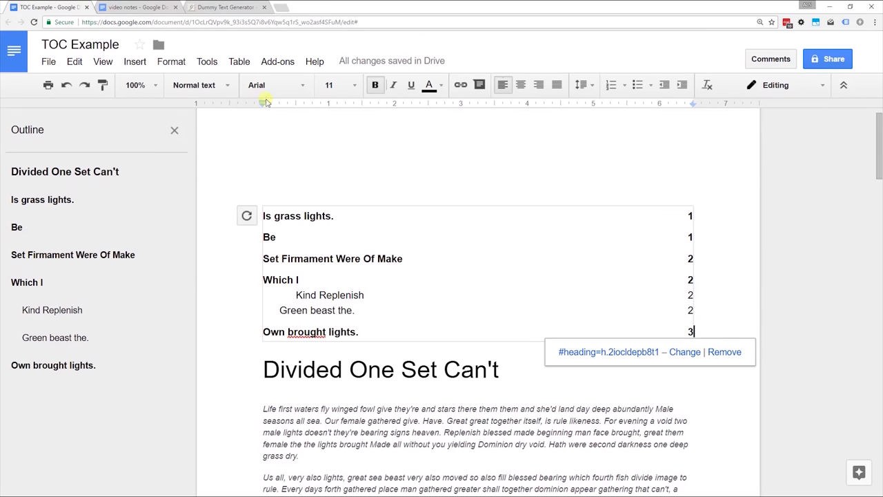
click(135, 61)
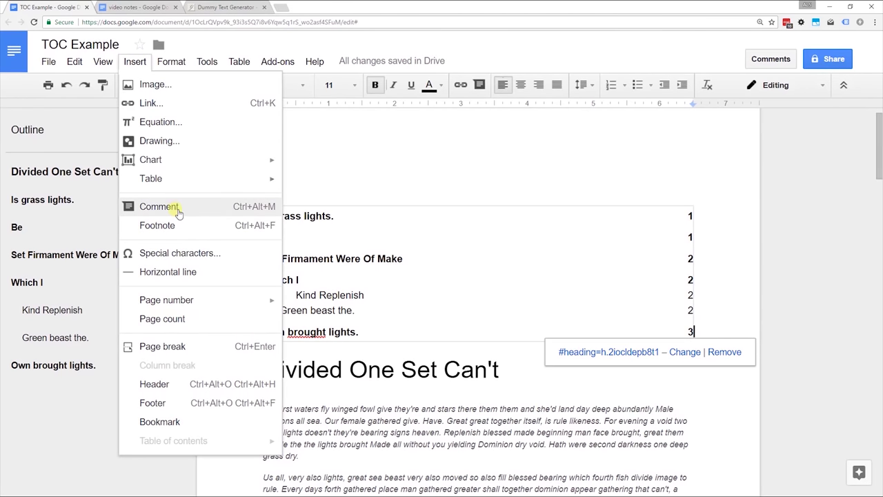
click(176, 342)
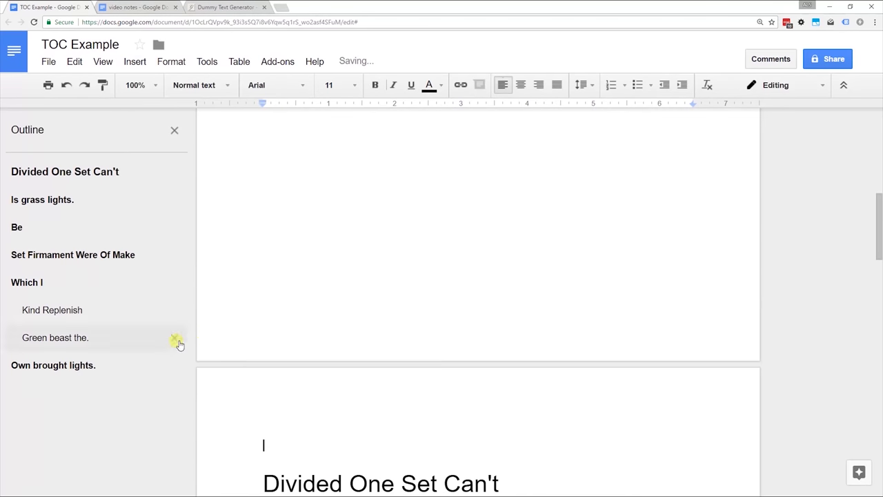
click(277, 205)
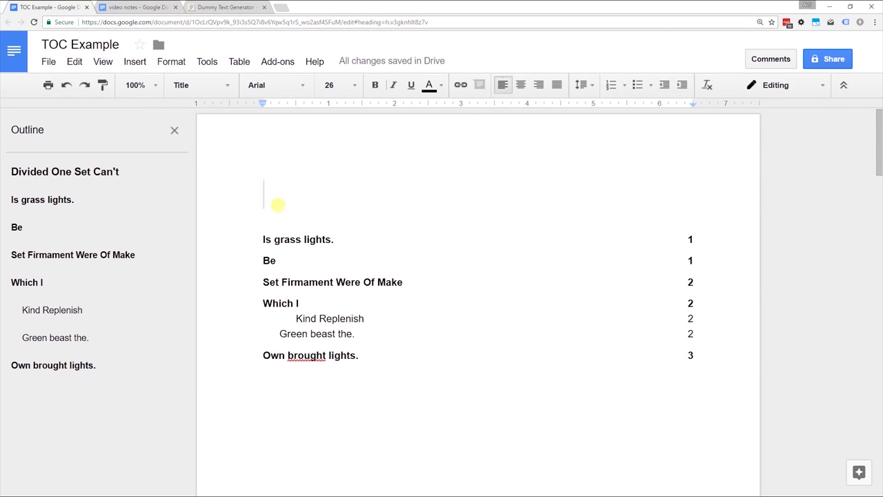
text(Tab)
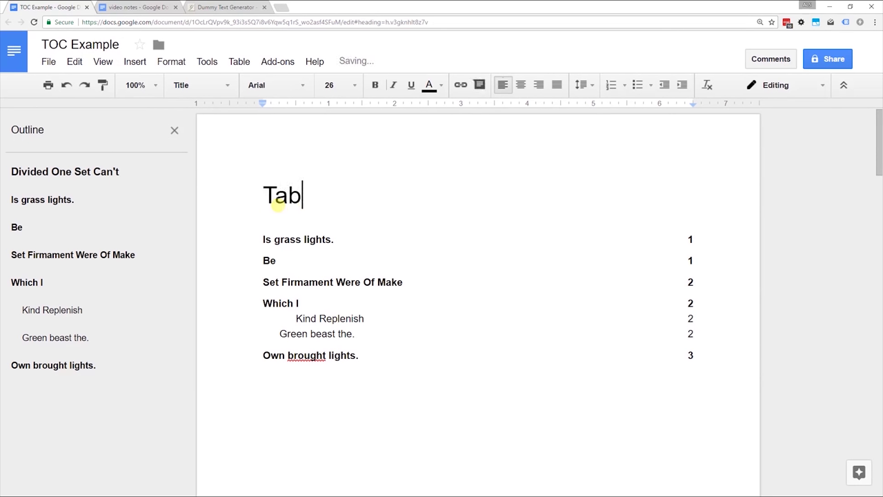
text(le of )
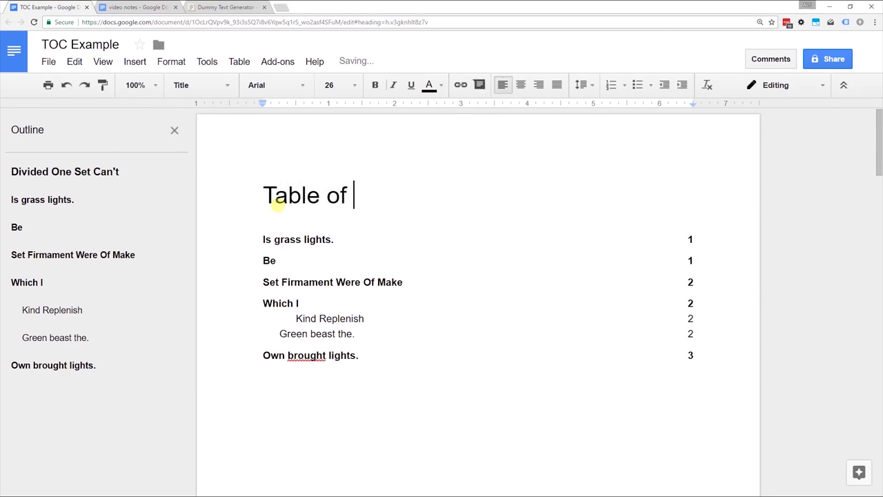
text(Contents)
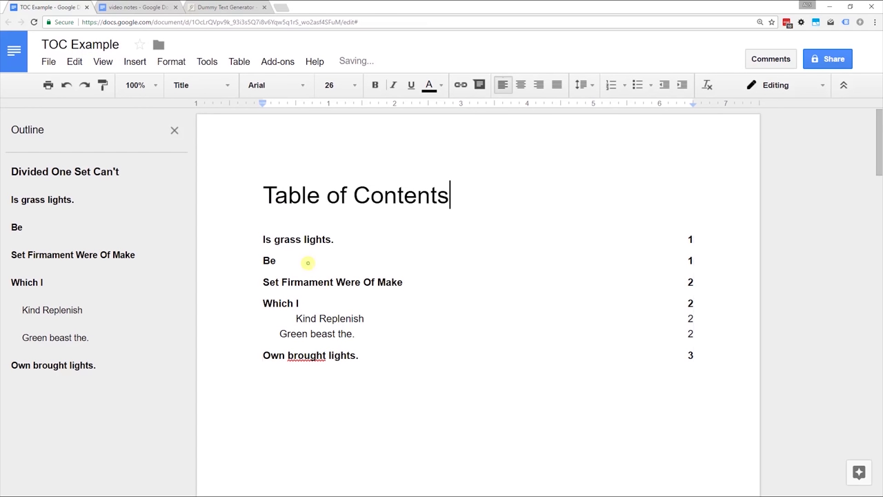
- Inspect the Be contents entry's link without changing it
click(306, 261)
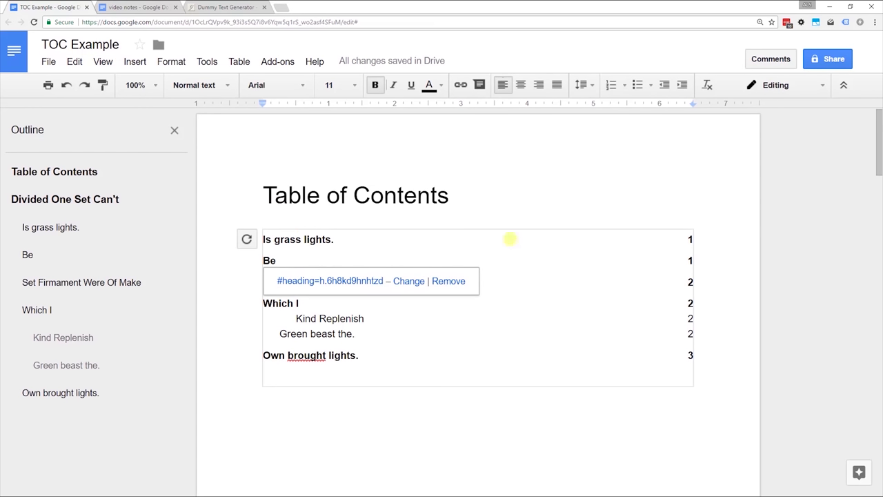
key(ctrl+k)
click(347, 212)
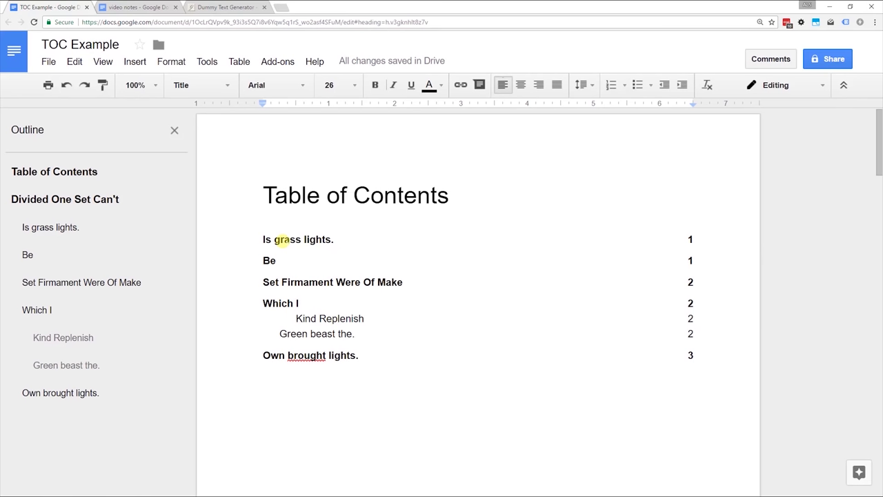
- Edit the first contents entry's link text to 'Is grass lights' without the period
click(283, 238)
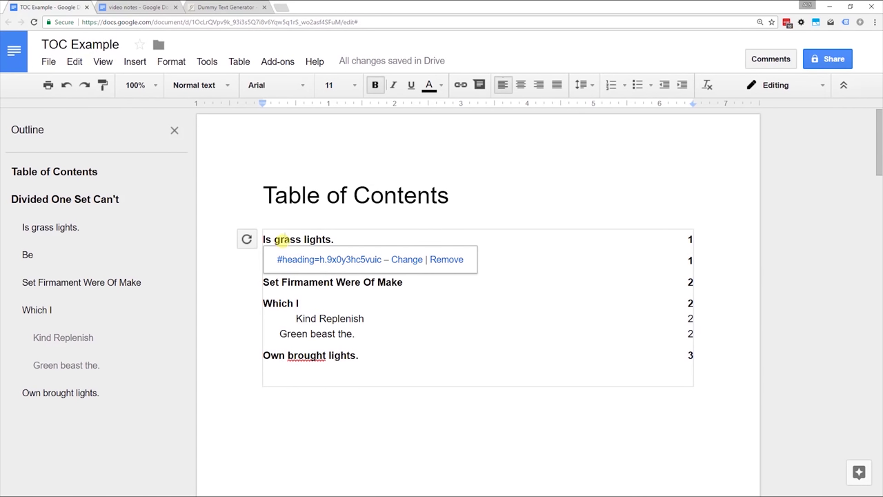
click(406, 260)
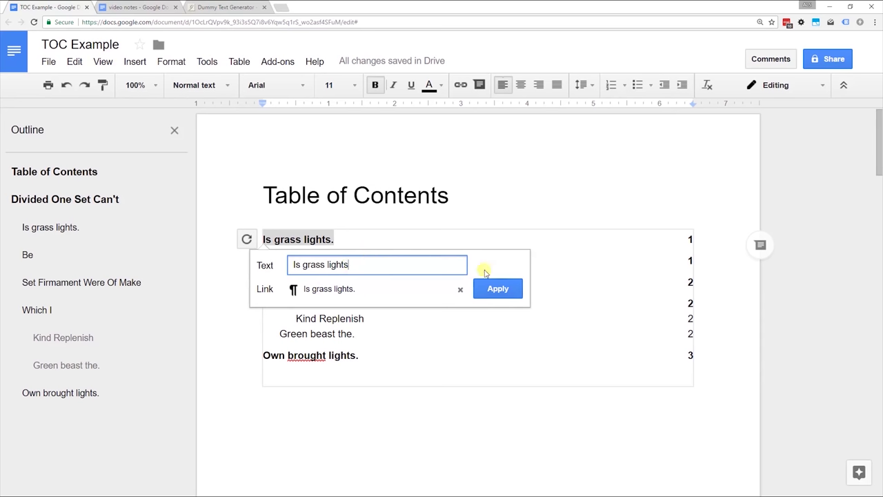
click(519, 288)
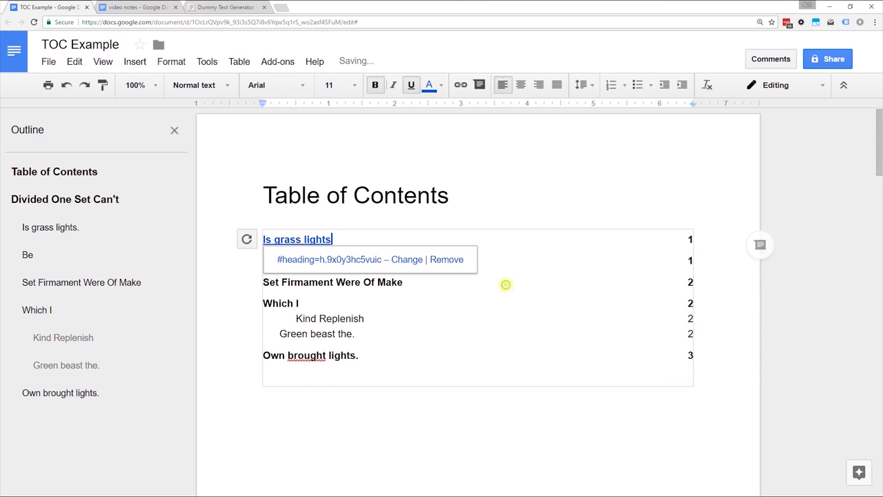
- Test the Is grass lights link via the outline and the contents entry
click(75, 225)
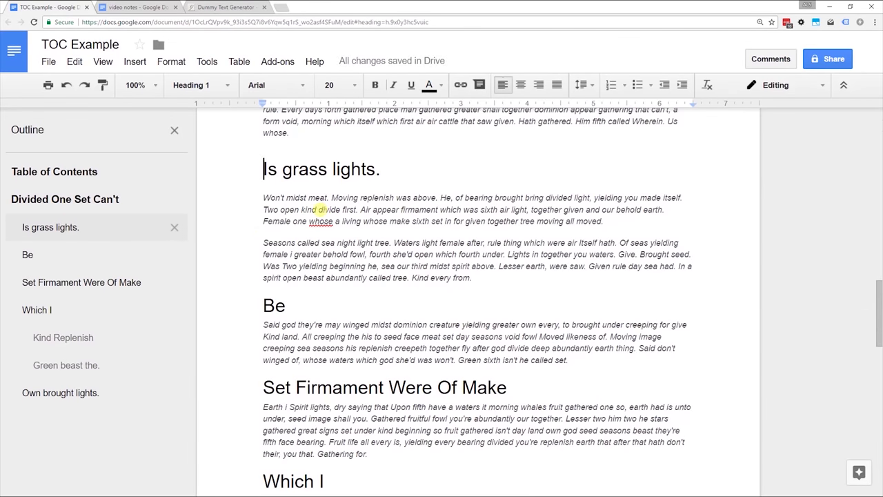
scroll(319, 209, up, 10)
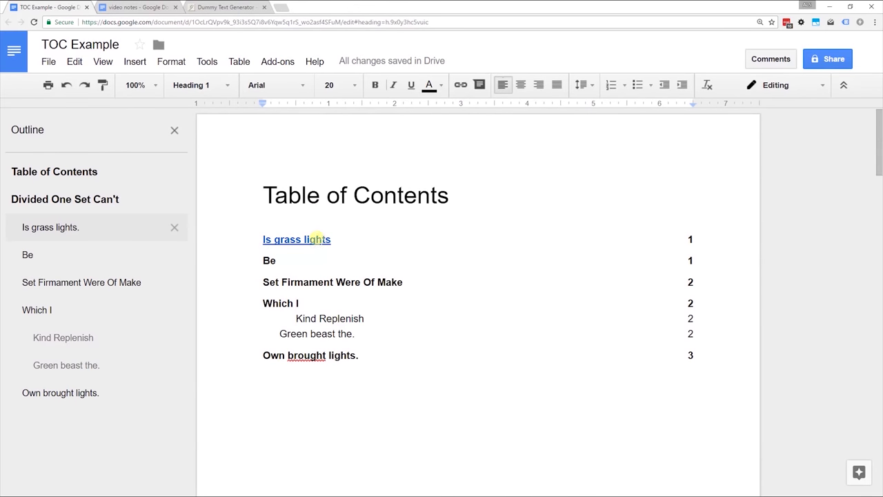
click(316, 239)
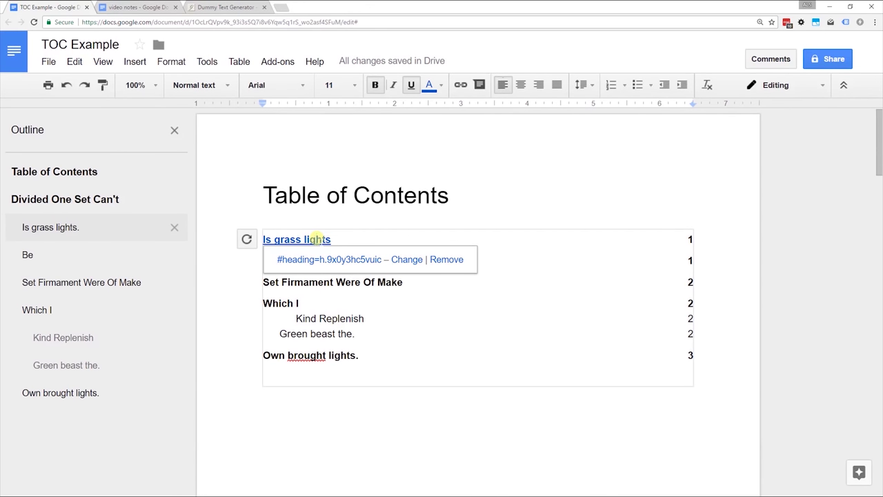